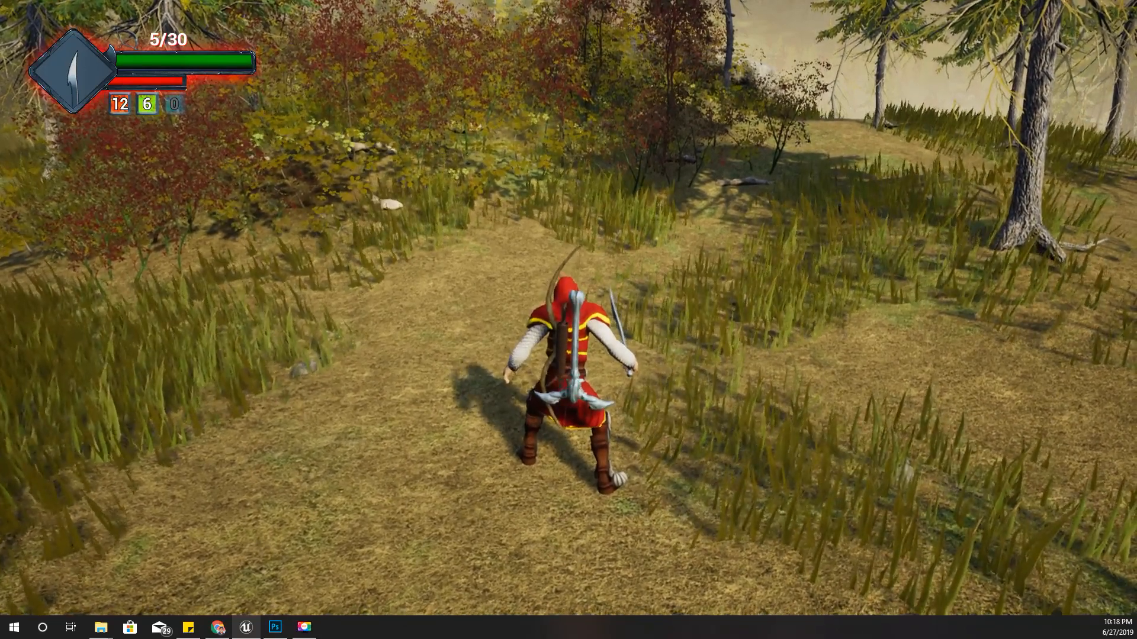
# - End the full-screen play session and switch to Photoshop to view the crafting menu mockup
pyautogui.press('Escape')
pyautogui.press('F11')
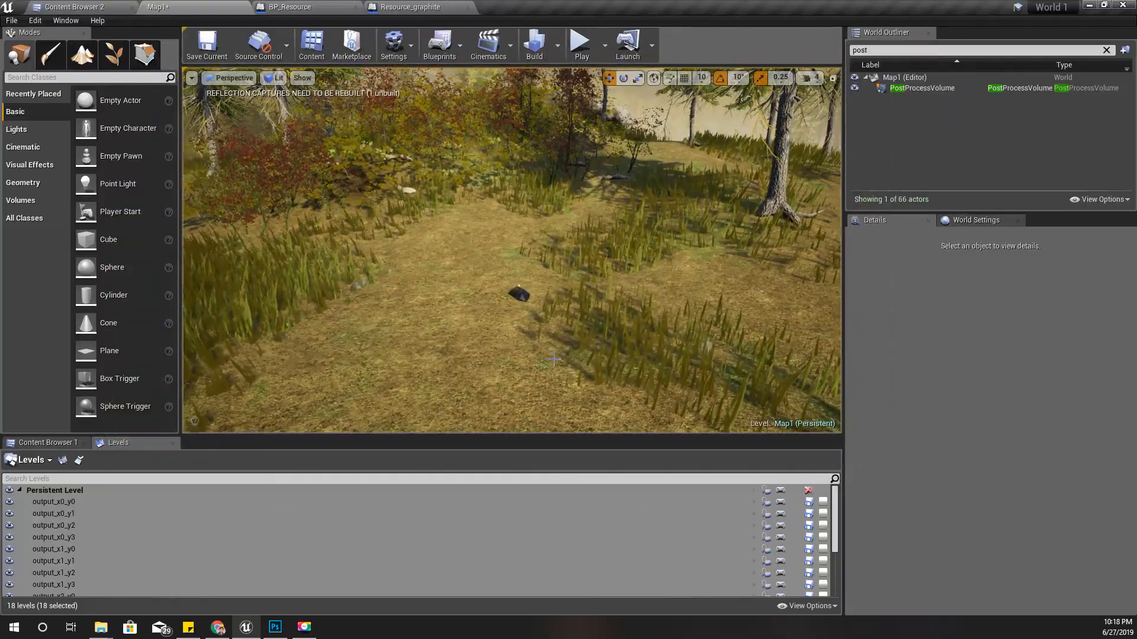
pyautogui.click(275, 626)
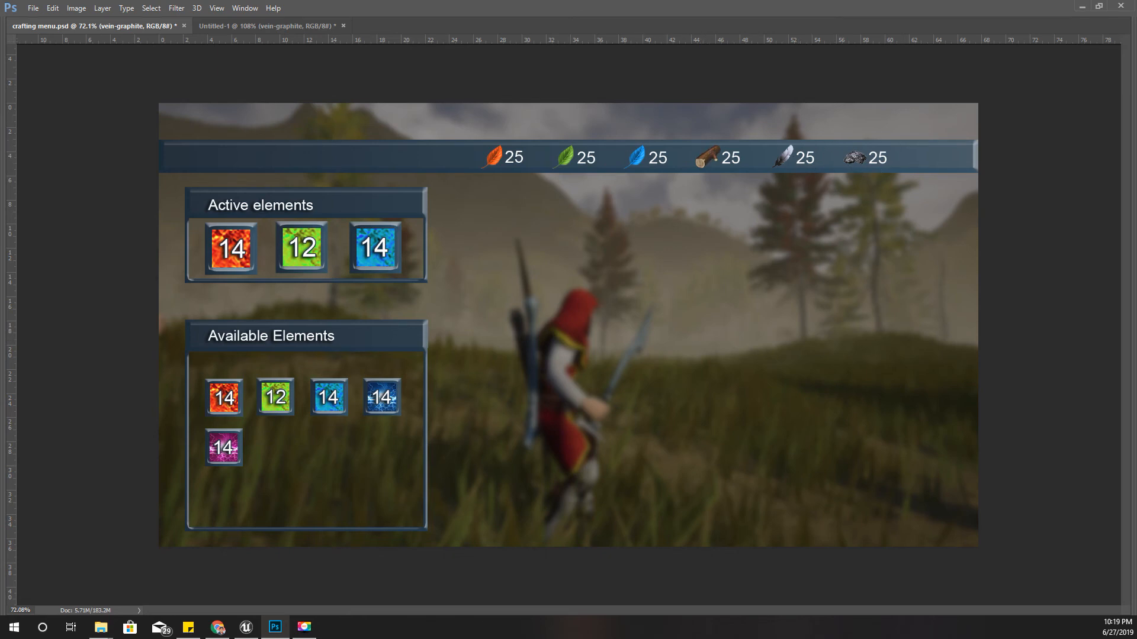
# - Switch to Chrome and look through the full list of active patrons on the Patreon page in full screen
pyautogui.hotkey('alt', 'Tab')
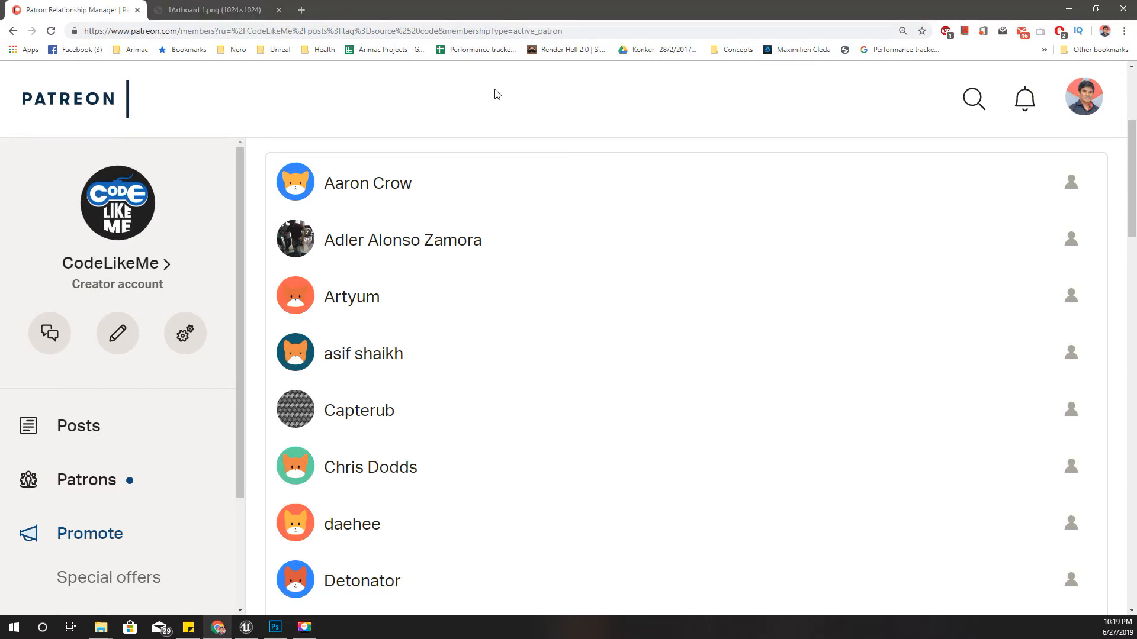
pyautogui.press('F11')
pyautogui.scroll(-4, 562, 398)
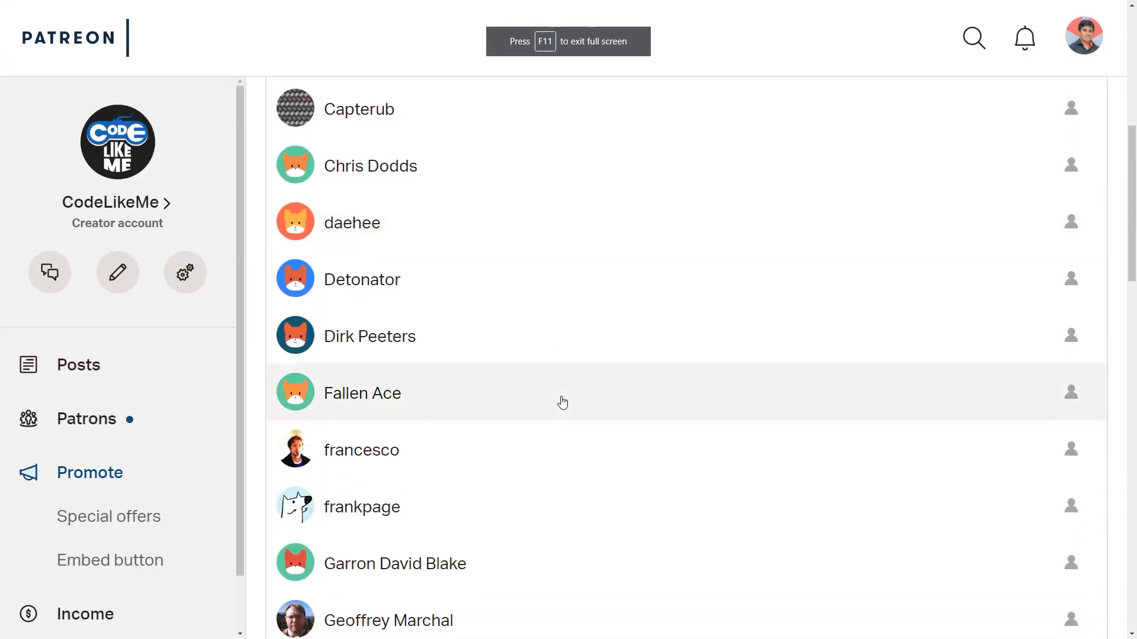
pyautogui.scroll(-11, 562, 402)
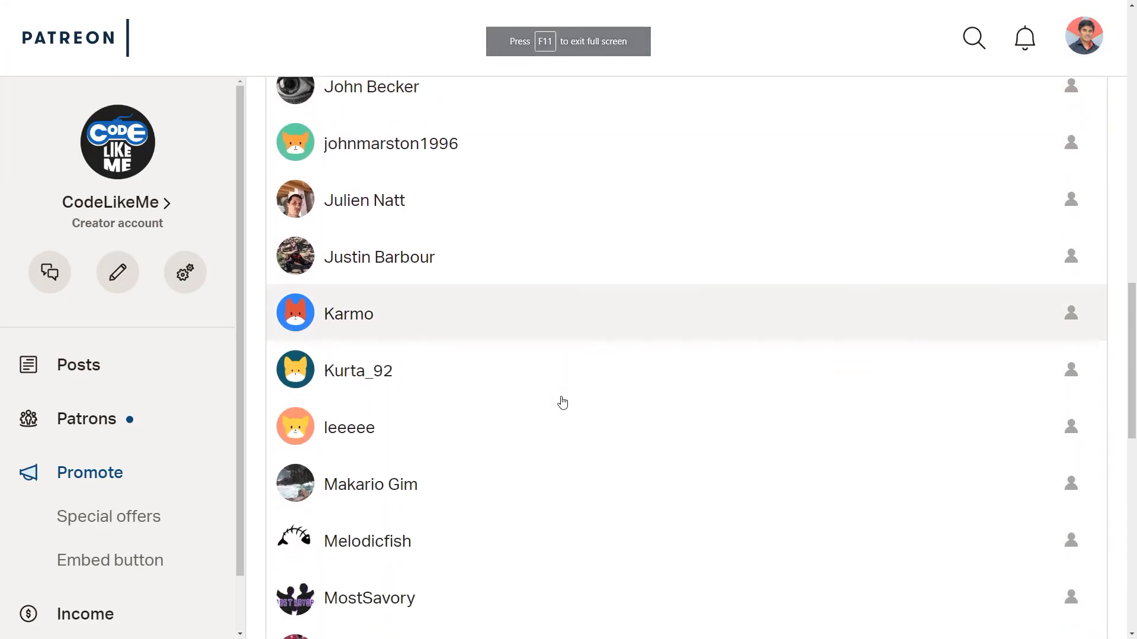
pyautogui.scroll(-9, 562, 402)
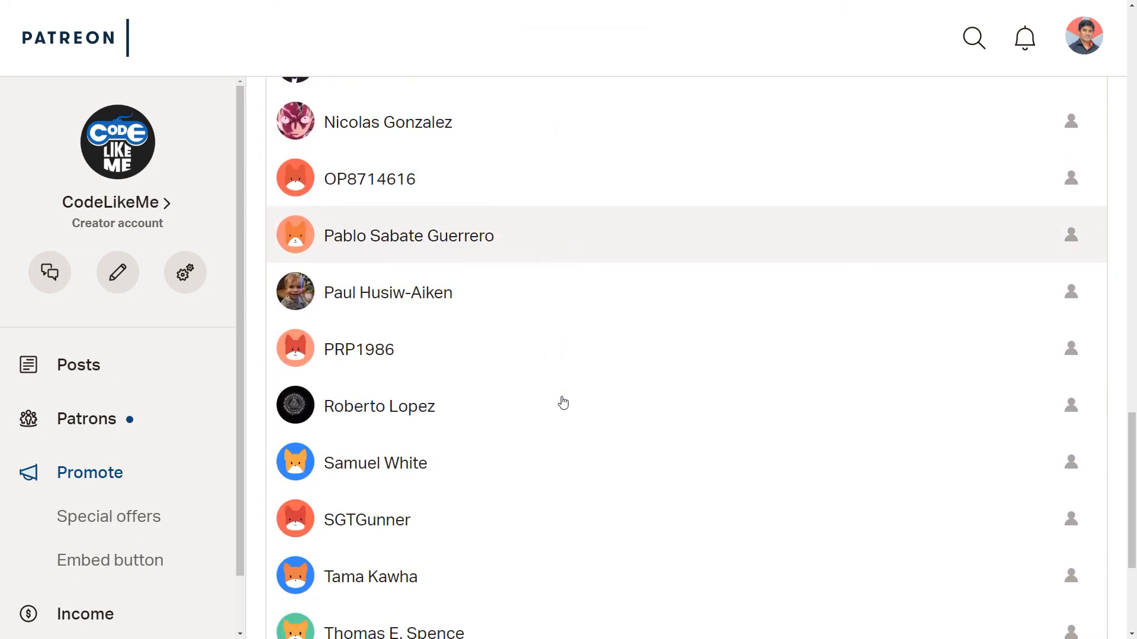
pyautogui.scroll(-5, 563, 403)
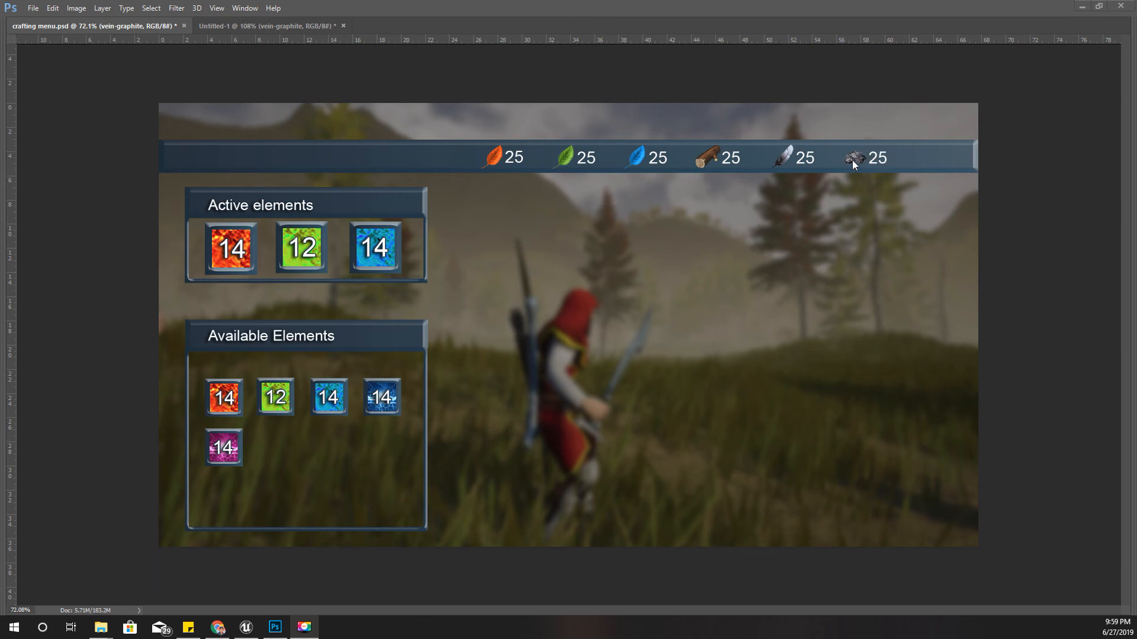
# - Switch to Unreal Editor and filter the level's actors in the World Outliner by "res"
pyautogui.click(250, 629)
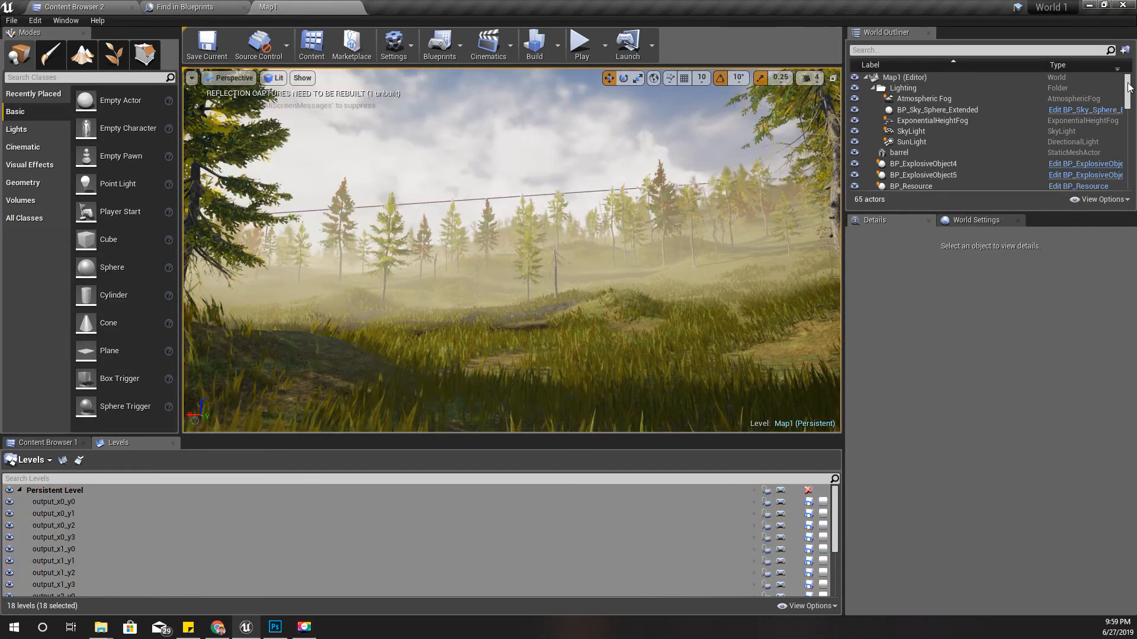
pyautogui.moveTo(1128, 87); pyautogui.dragTo(1127, 105)
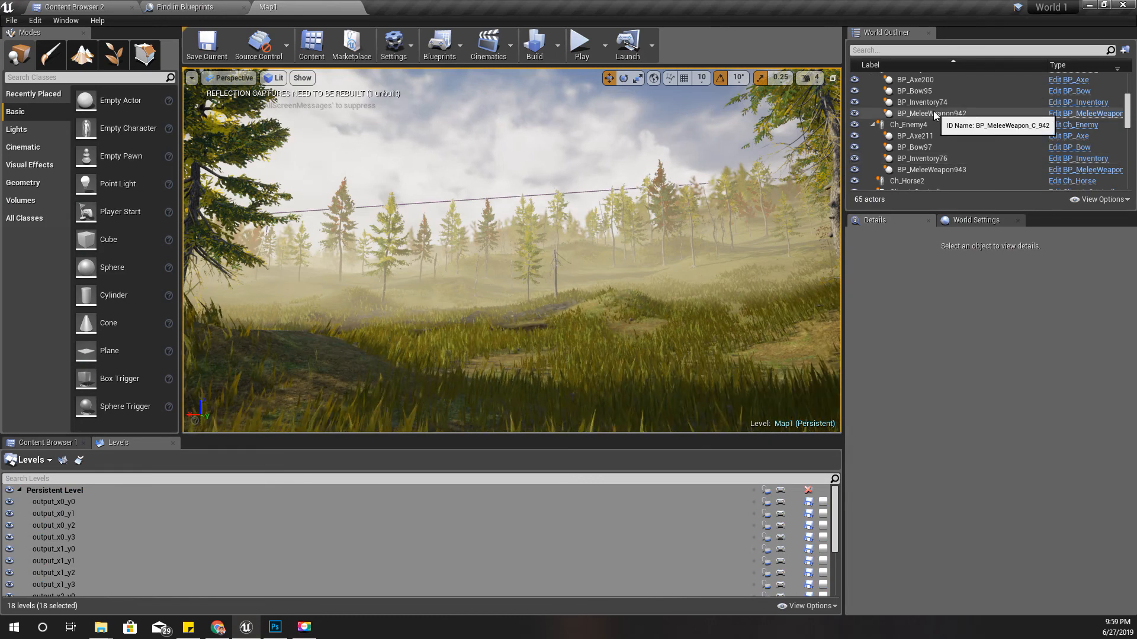
pyautogui.click(911, 51)
pyautogui.write('tre')
pyautogui.press('BackSpace')
pyautogui.press('BackSpace')
pyautogui.press('BackSpace')
pyautogui.write('res')
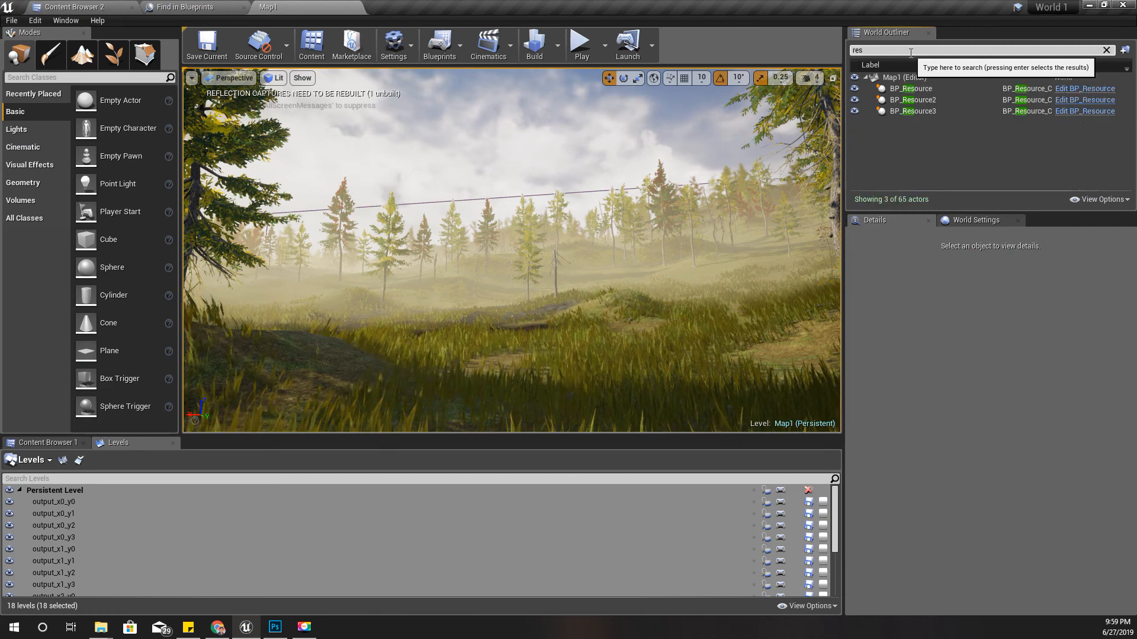
# - Focus on the first BP_Resource actor and inspect it and its surroundings in the full-screen viewport
pyautogui.doubleClick(911, 88)
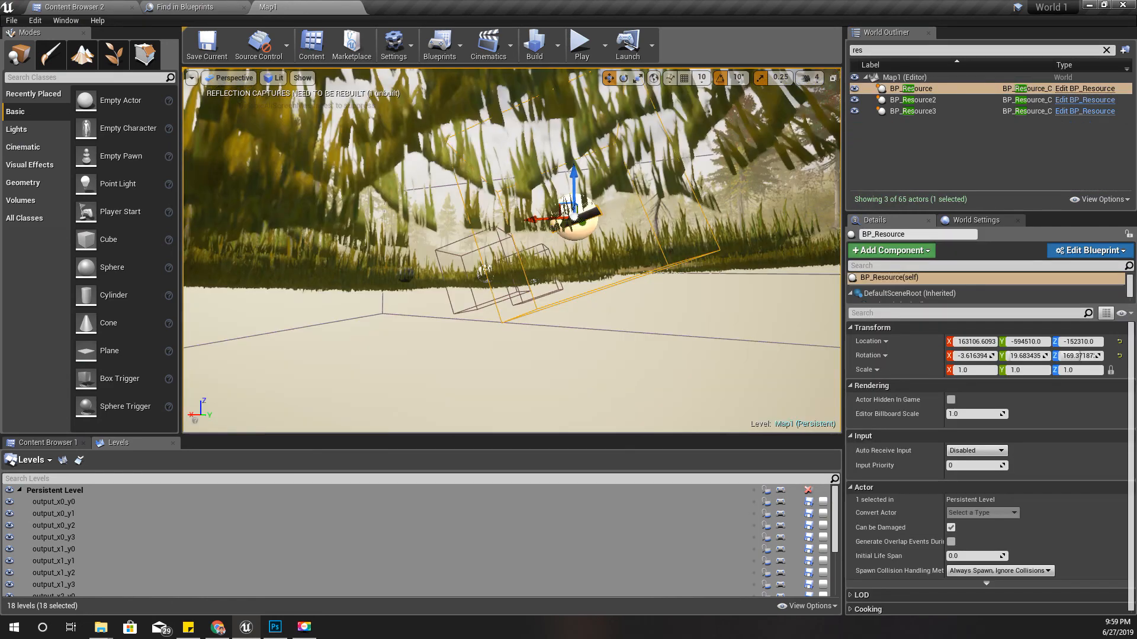
pyautogui.keyDown('alt'); pyautogui.moveTo(511, 250); pyautogui.dragTo(734, 332); pyautogui.keyUp('alt')
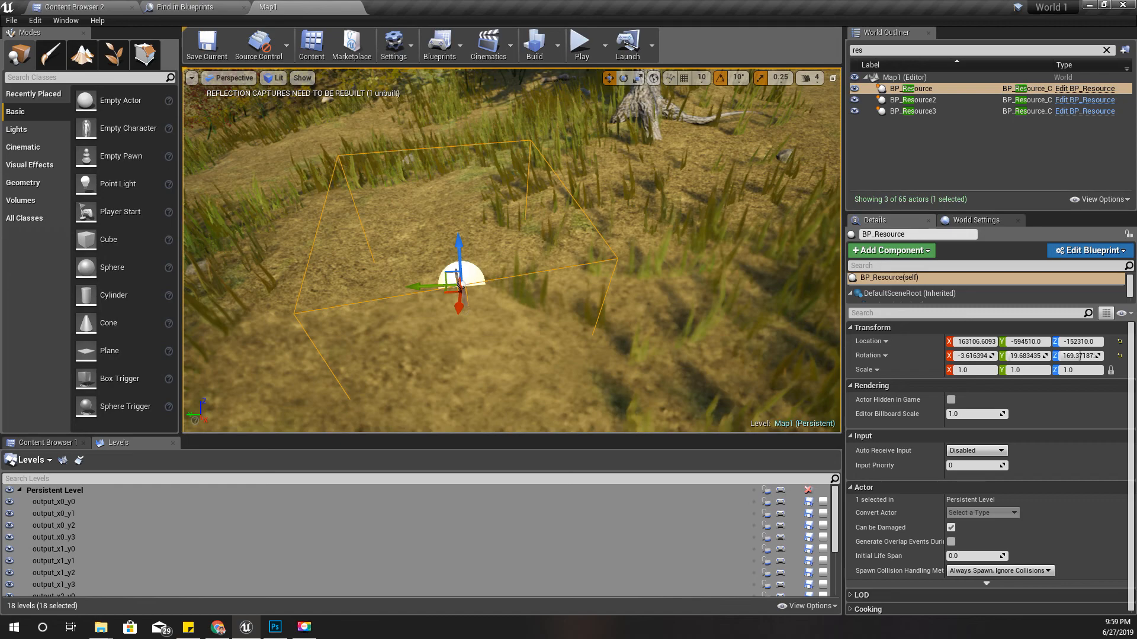
pyautogui.press('F11')
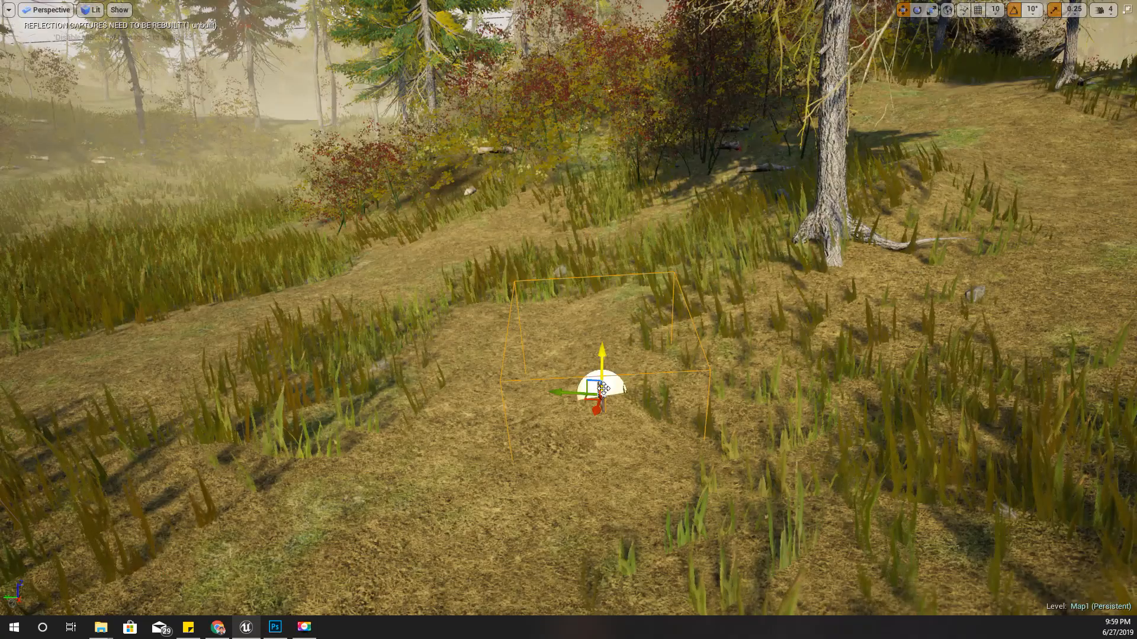
pyautogui.press('F11')
# - Open the BP_Resource blueprint, locate its asset in the Resources folder, and create a child blueprint class named Resource_graphite
pyautogui.click(1070, 89)
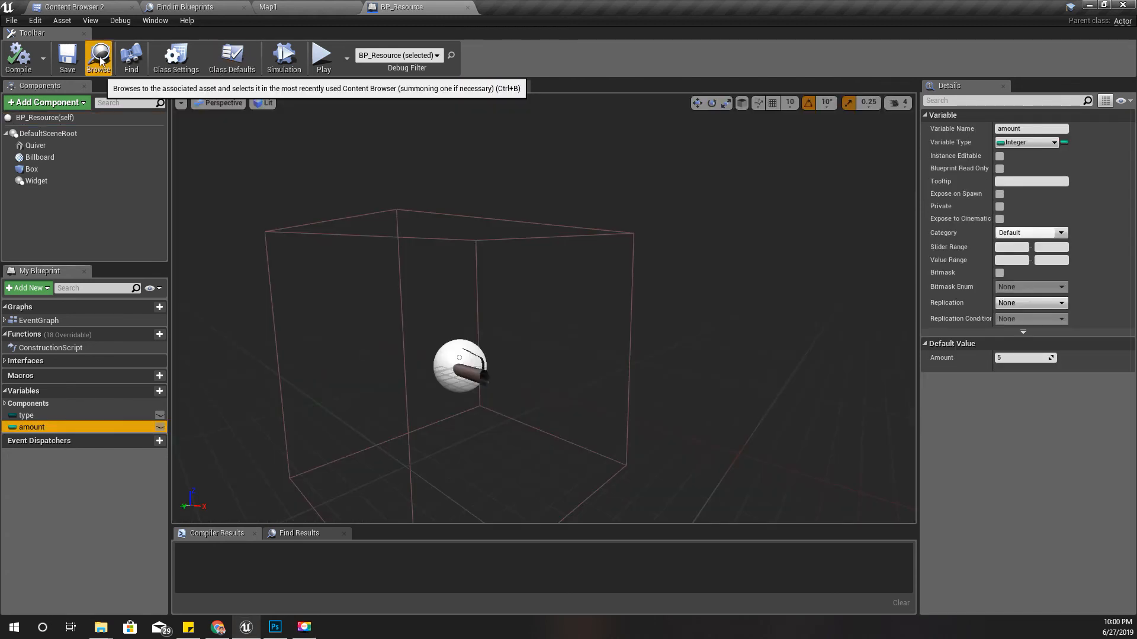
pyautogui.click(100, 61)
pyautogui.rightClick(312, 93)
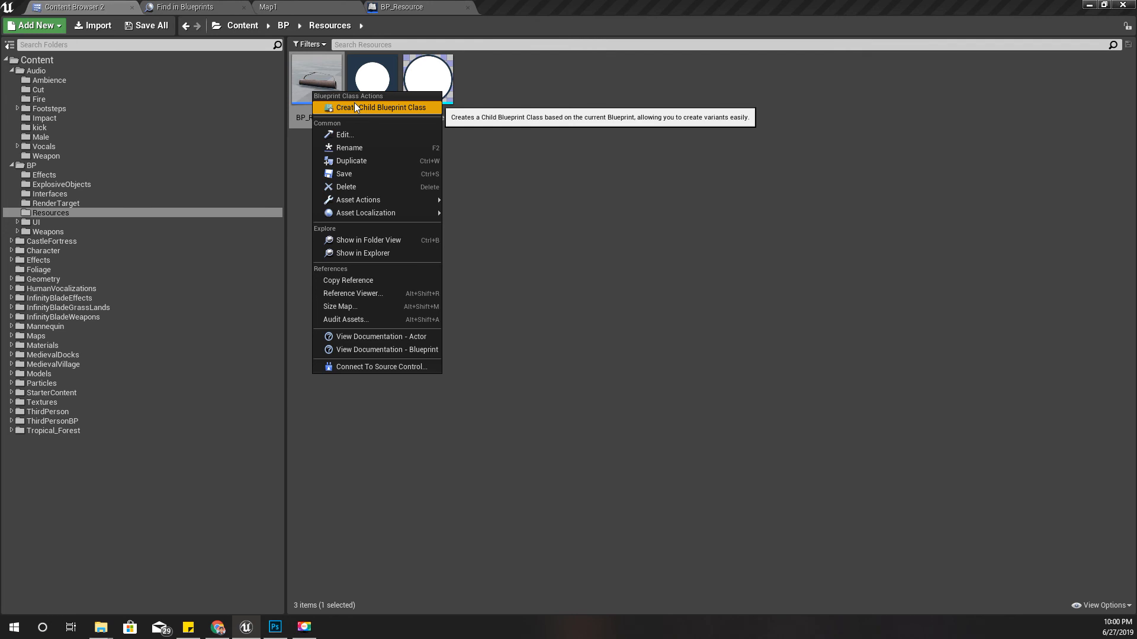
pyautogui.click(355, 107)
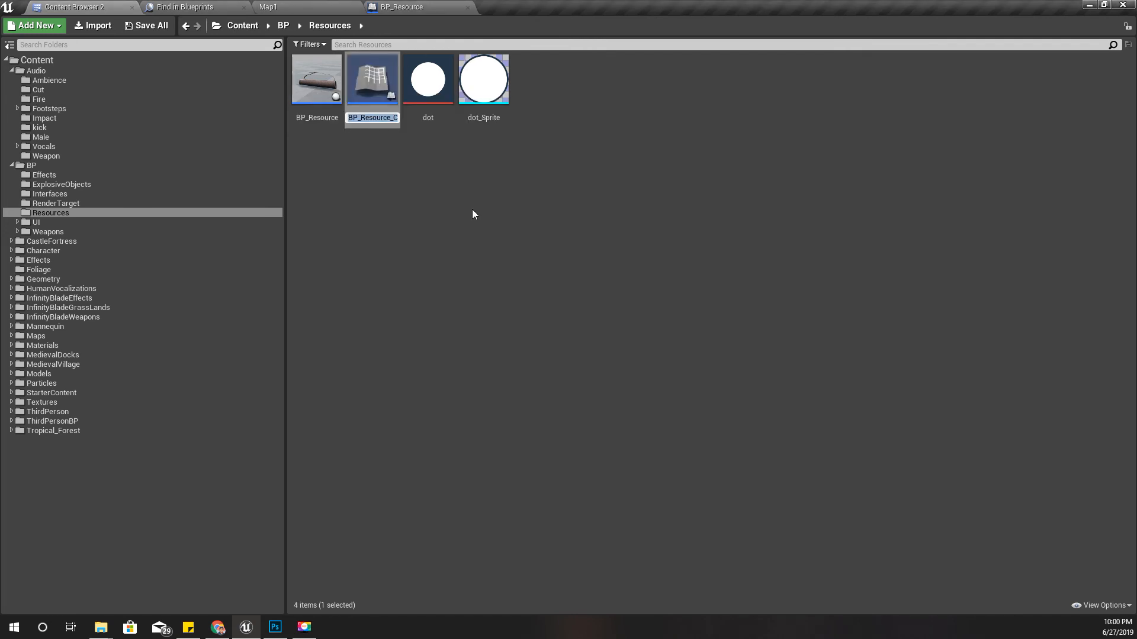
pyautogui.write('Resour')
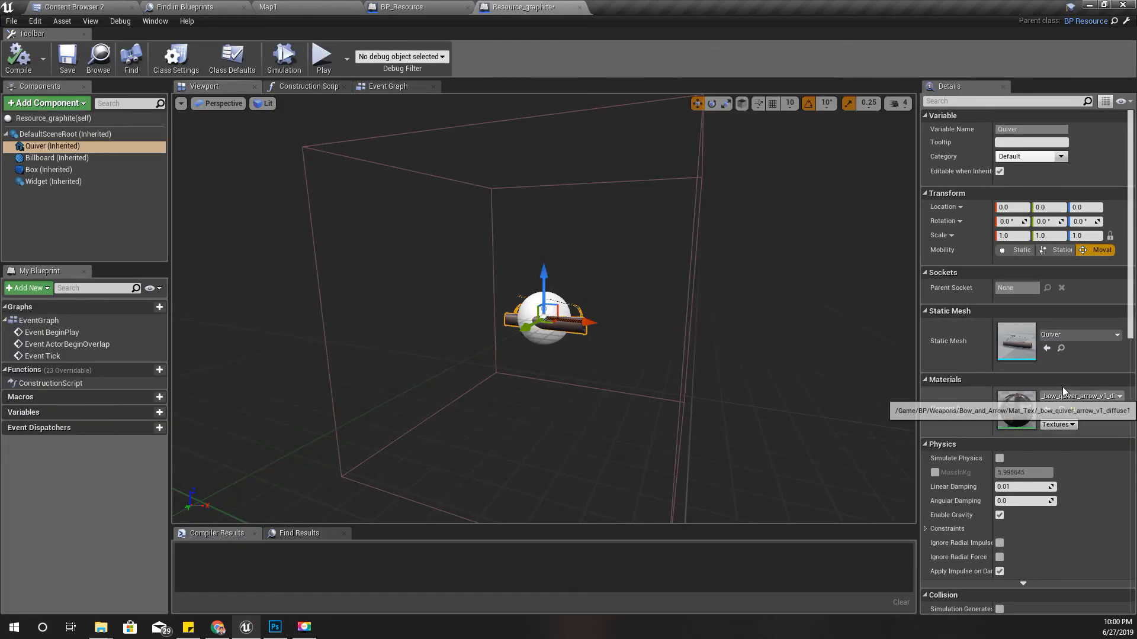
# - Replace the static mesh of Resource_graphite's inherited Quiver component with SM_Rock_Small_01
pyautogui.click(1053, 335)
pyautogui.write('rock')
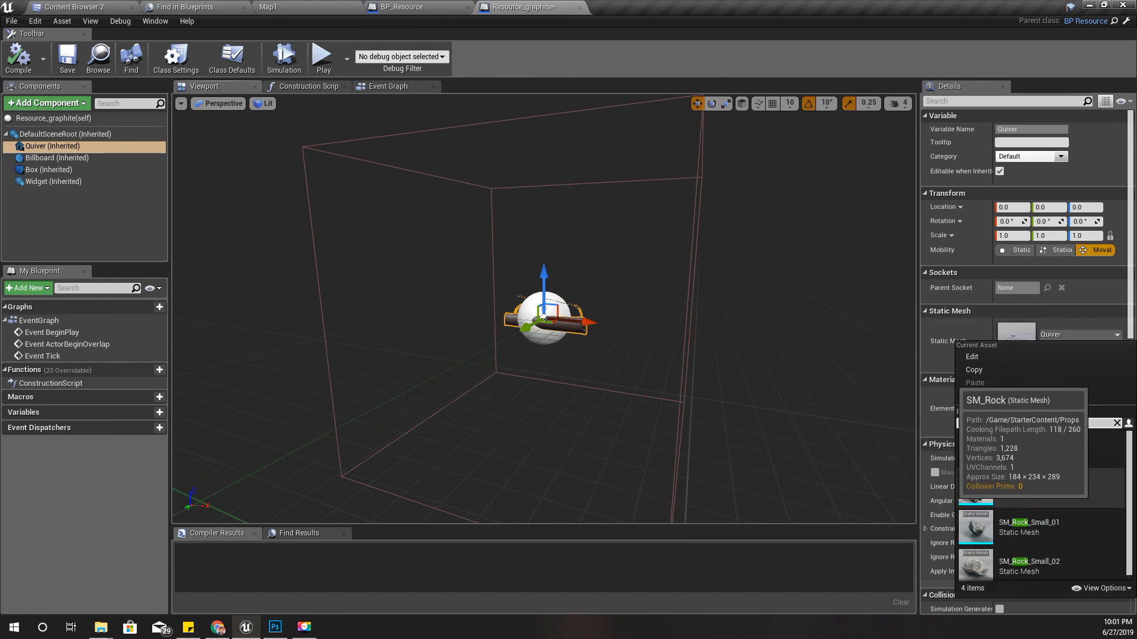
pyautogui.click(1053, 521)
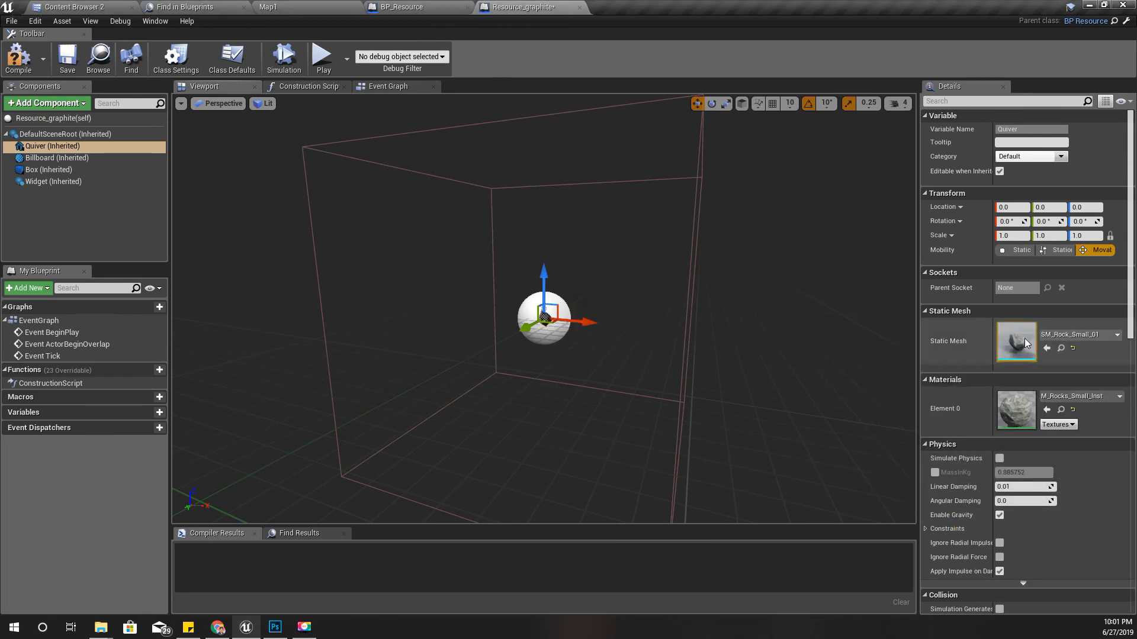
# - Examine the rock mesh up close from different angles in the Resource_graphite preview
pyautogui.press('w')
pyautogui.moveTo(587, 352)
pyautogui.mouseDown(button='right')
pyautogui.moveTo(605, 348)
pyautogui.moveTo(574, 365)
pyautogui.moveTo(578, 332)
pyautogui.mouseUp(button='right')
pyautogui.press('w')
pyautogui.press('w')
pyautogui.press('s')
pyautogui.scroll(3, 579, 332)
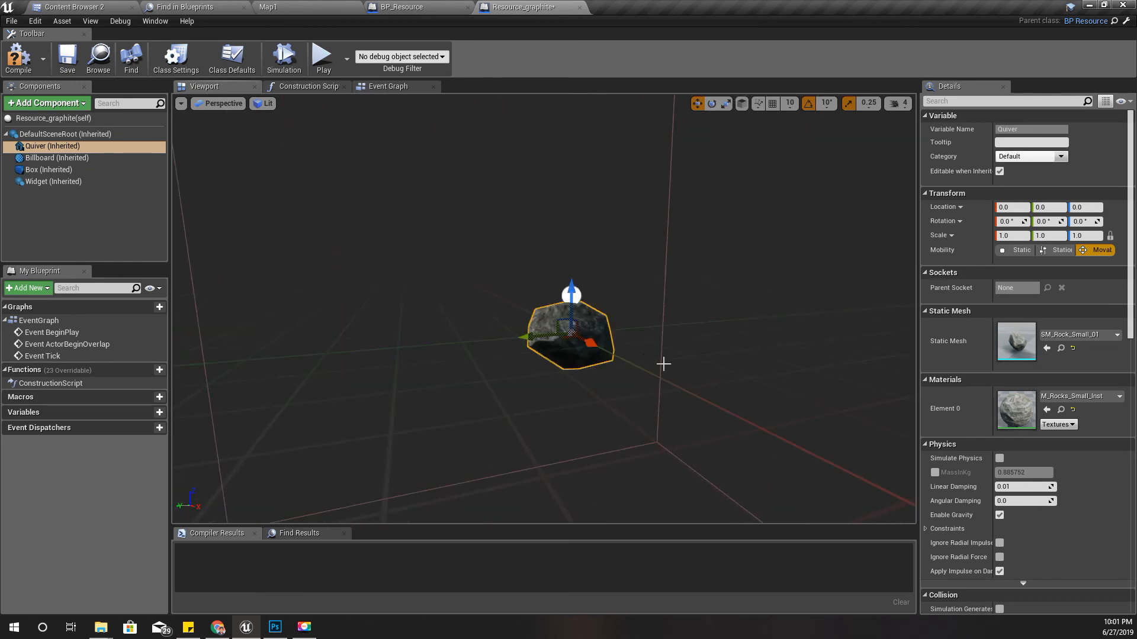
pyautogui.press('w')
pyautogui.moveTo(662, 363); pyautogui.dragTo(688, 380, button='right')
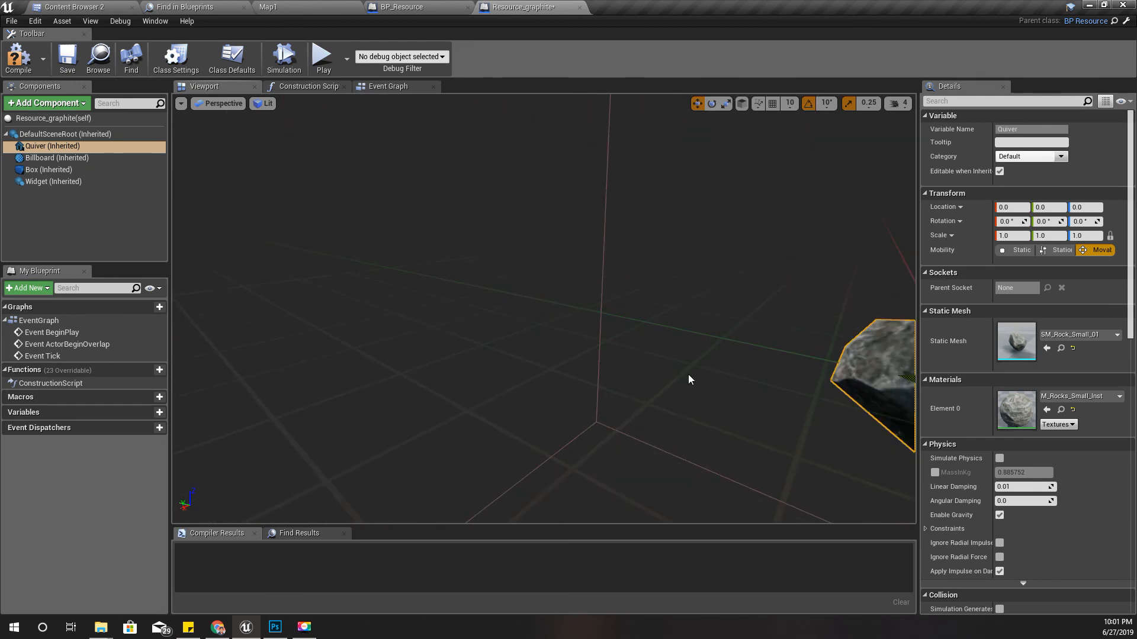
pyautogui.press('f')
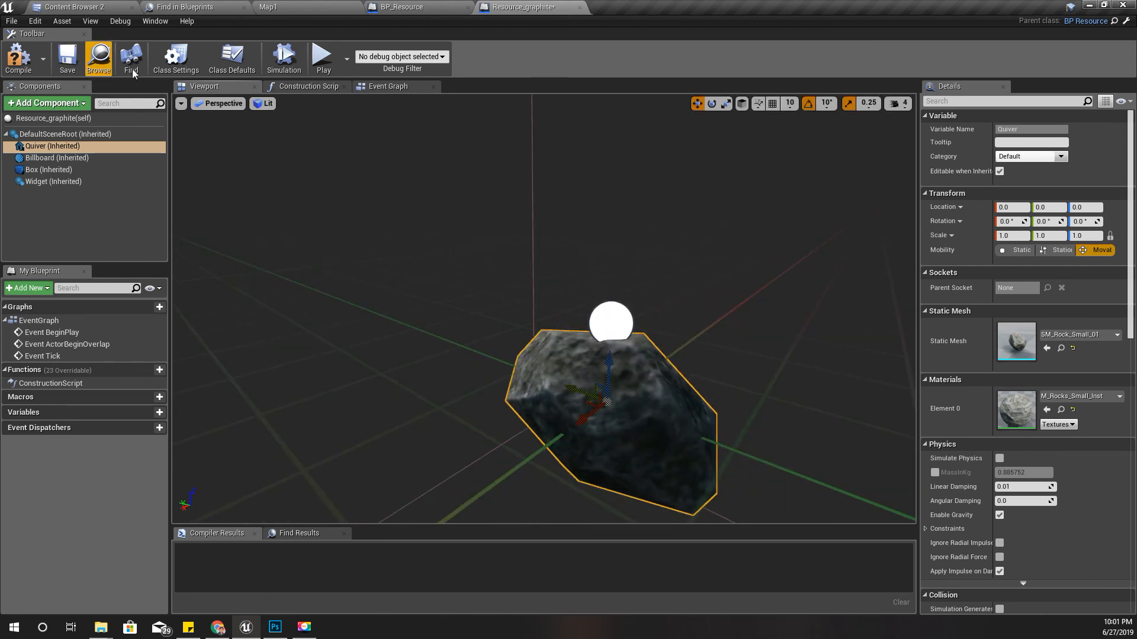
# - Check the available Type options in Resource_graphite's class defaults and close Find in Blueprints
pyautogui.click(52, 118)
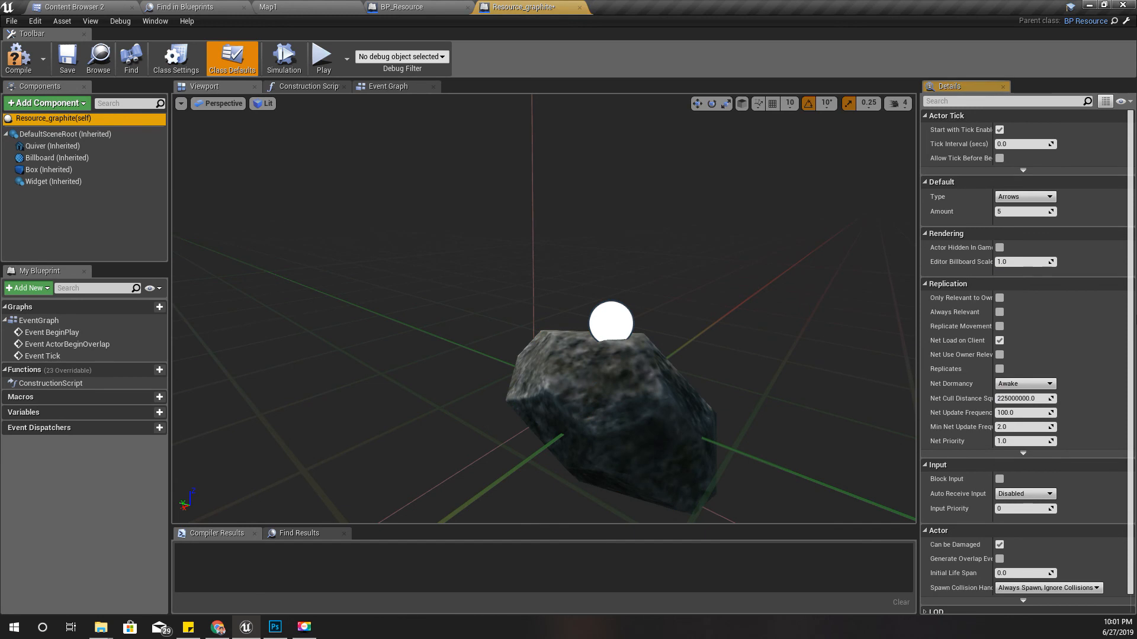
pyautogui.click(1019, 197)
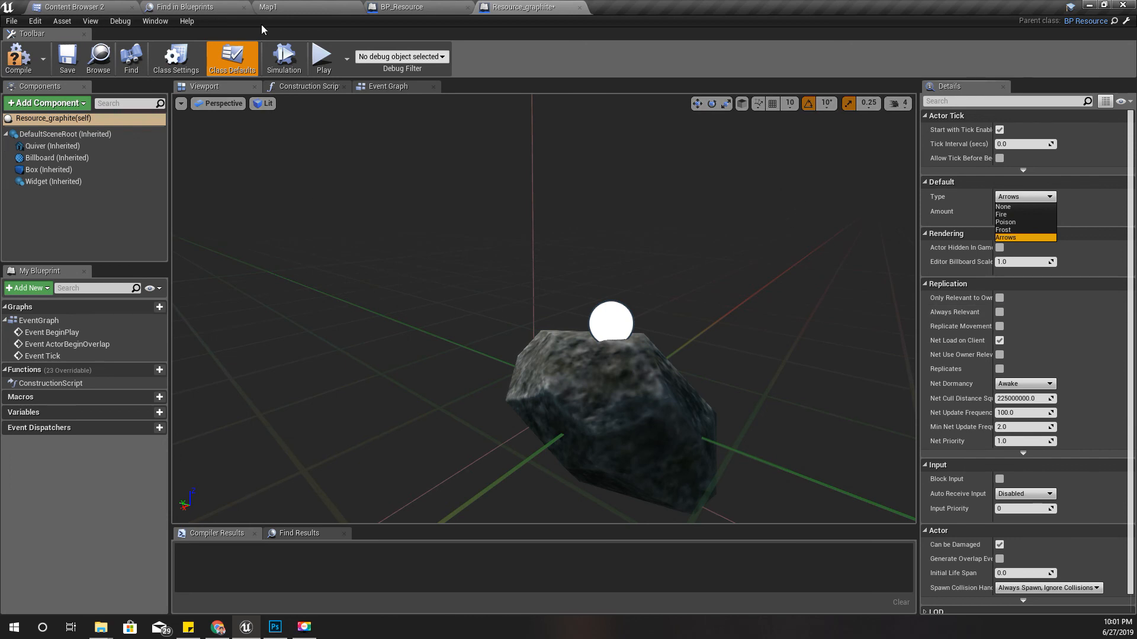
pyautogui.click(243, 7)
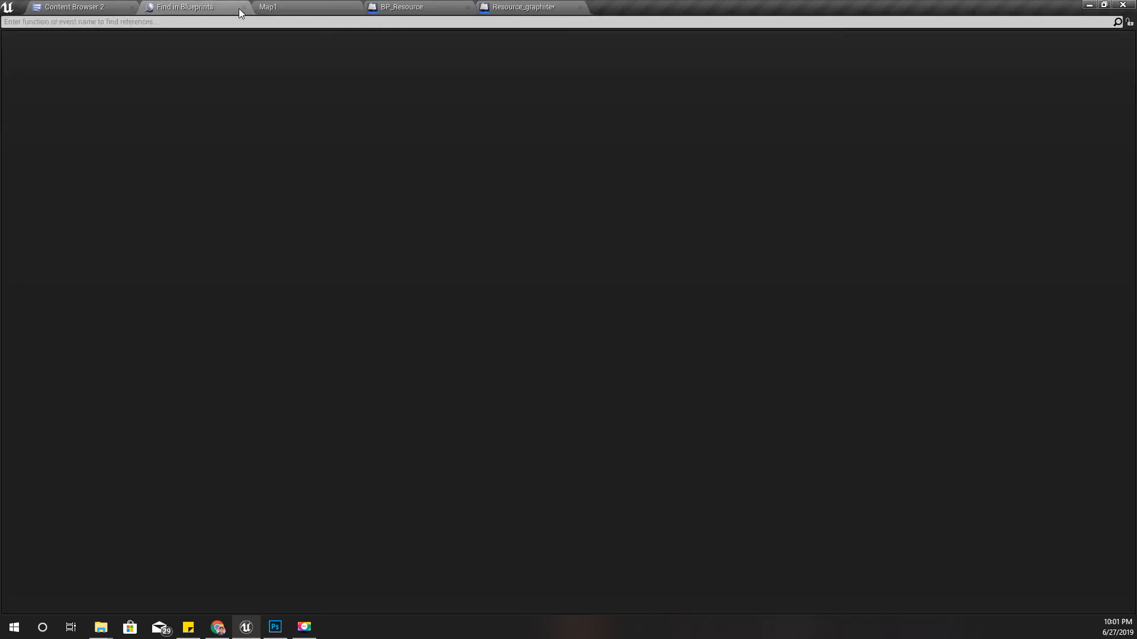
# - Search the BP content folder for "res" and show the ResourceTypes enumeration in its containing folder
pyautogui.click(106, 7)
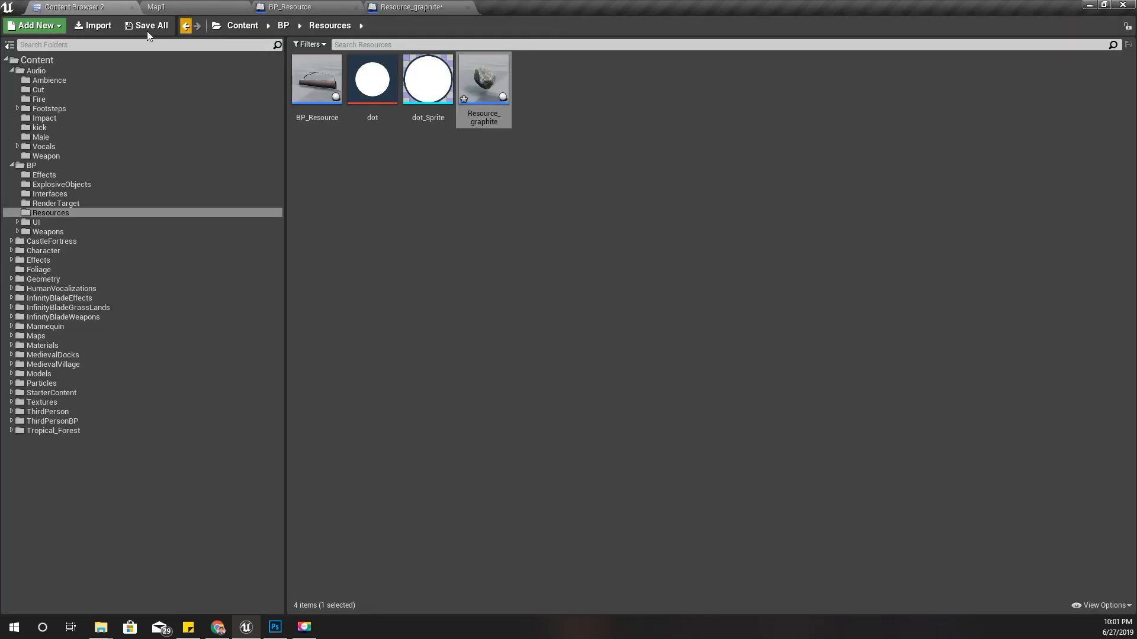
pyautogui.click(34, 166)
pyautogui.click(70, 211)
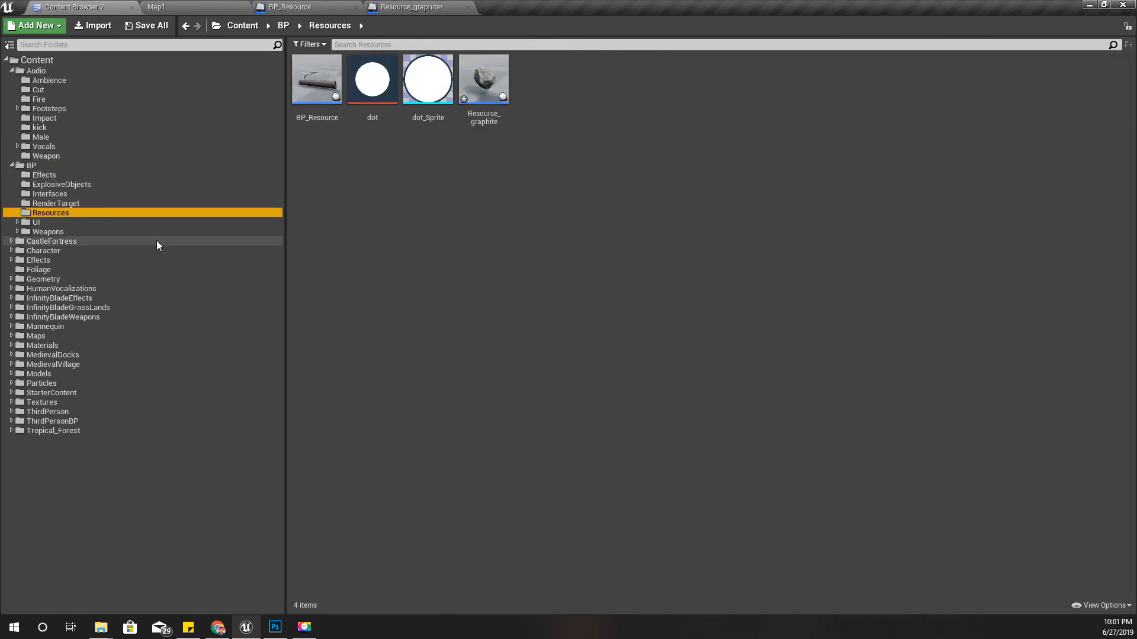
pyautogui.click(44, 166)
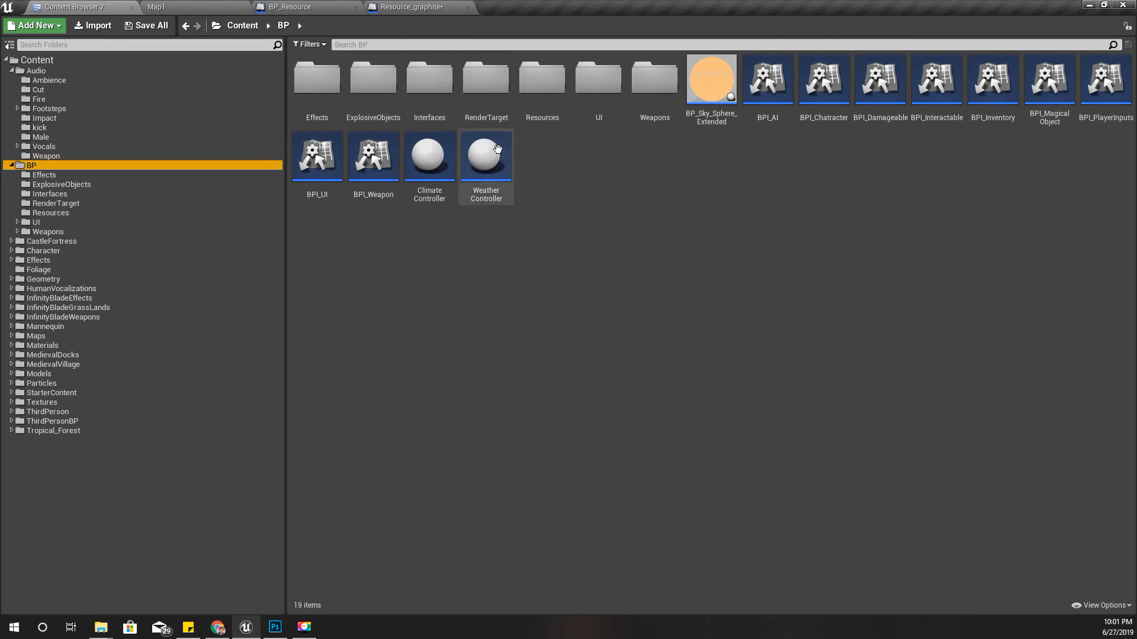
pyautogui.click(531, 119)
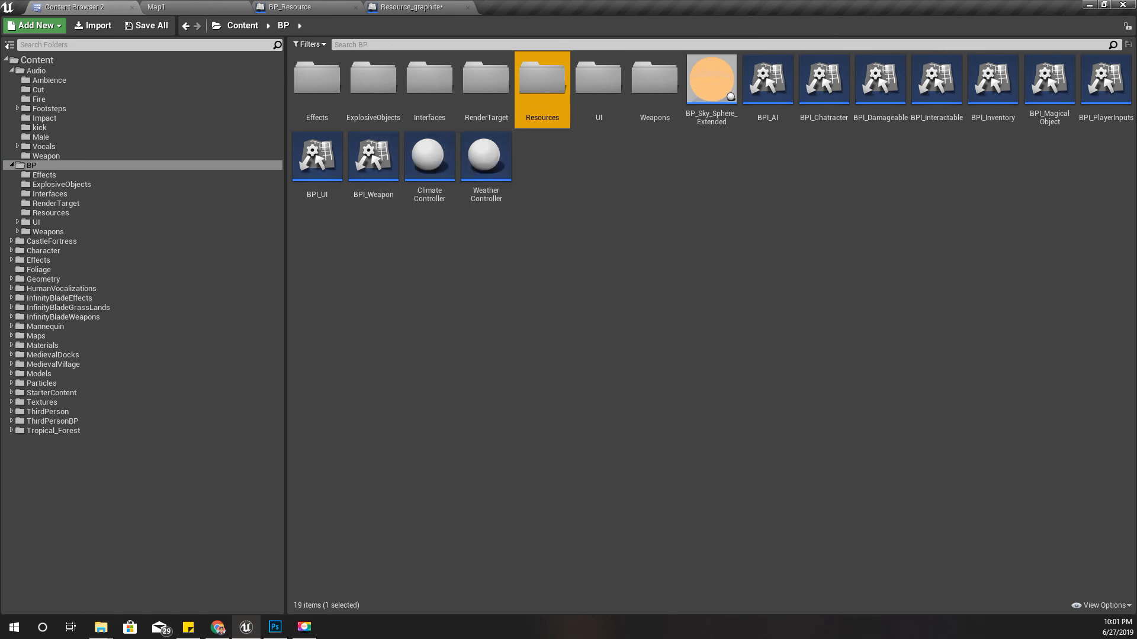
pyautogui.write('res')
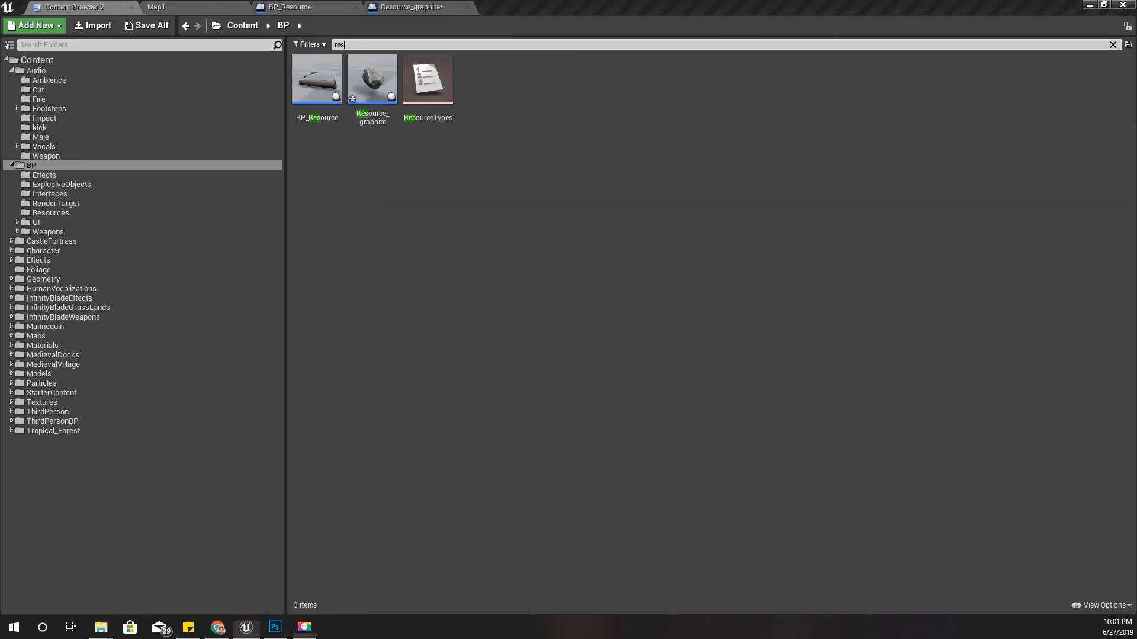
pyautogui.rightClick(431, 108)
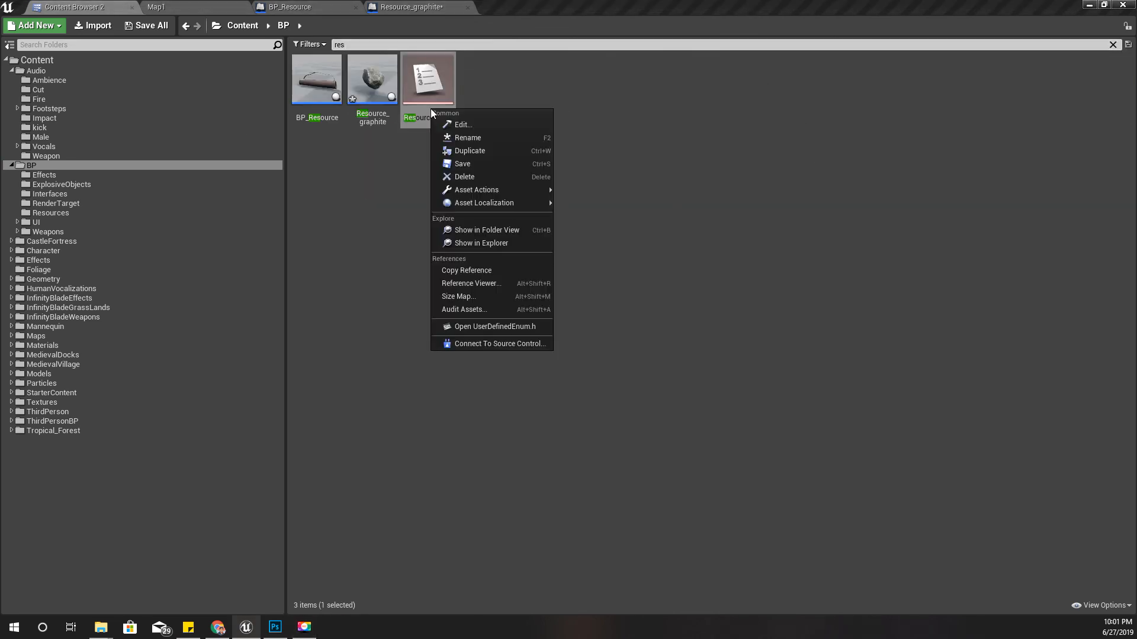
pyautogui.click(494, 231)
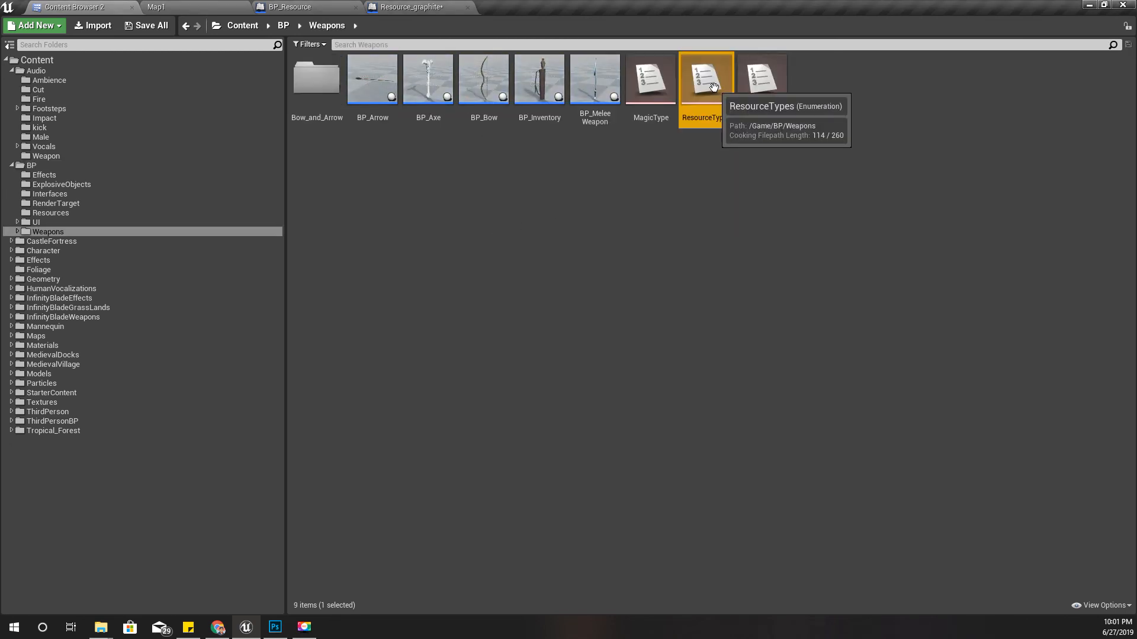
# - Move the ResourceTypes enumeration from the Weapons folder into BP's Resources folder and open it for editing
pyautogui.moveTo(718, 86); pyautogui.dragTo(66, 214)
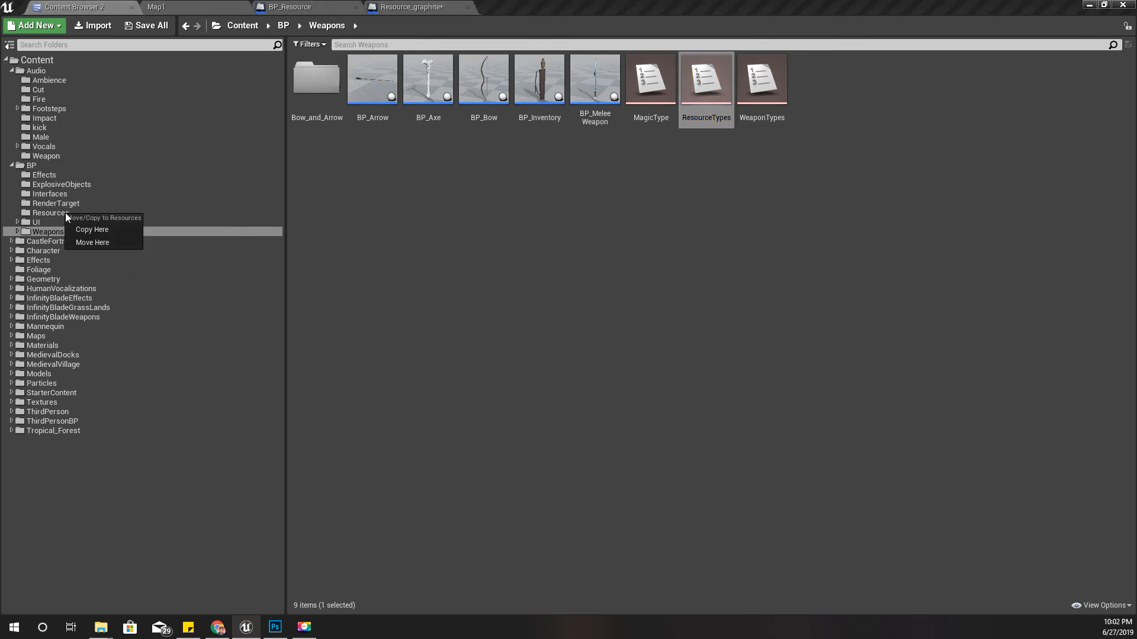
pyautogui.click(108, 240)
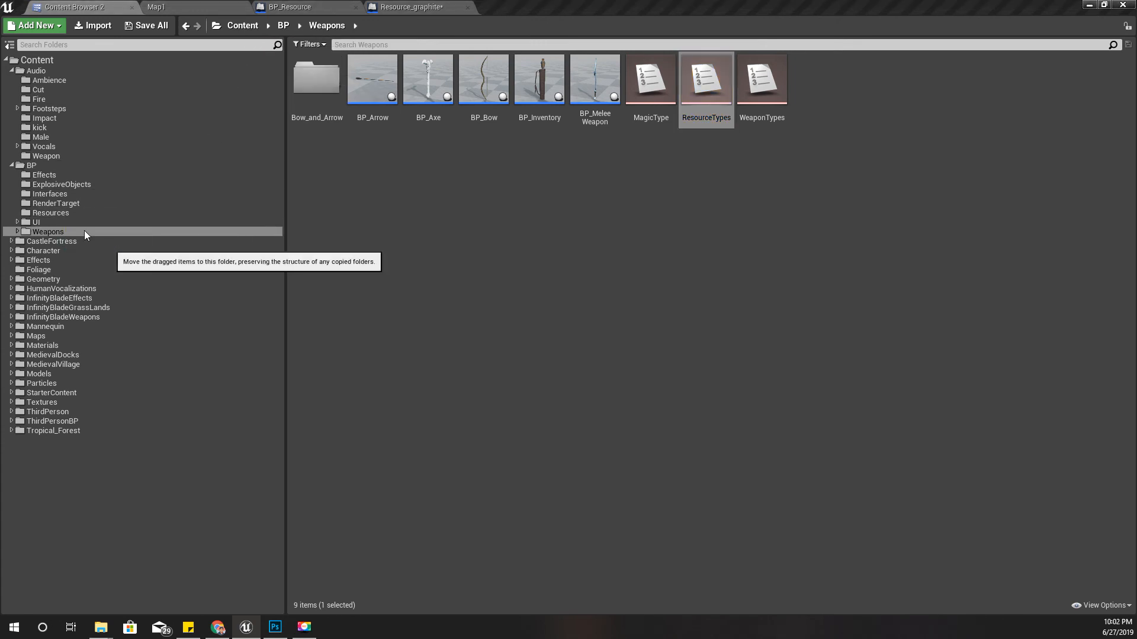
pyautogui.click(58, 212)
pyautogui.click(549, 113)
pyautogui.doubleClick(548, 112)
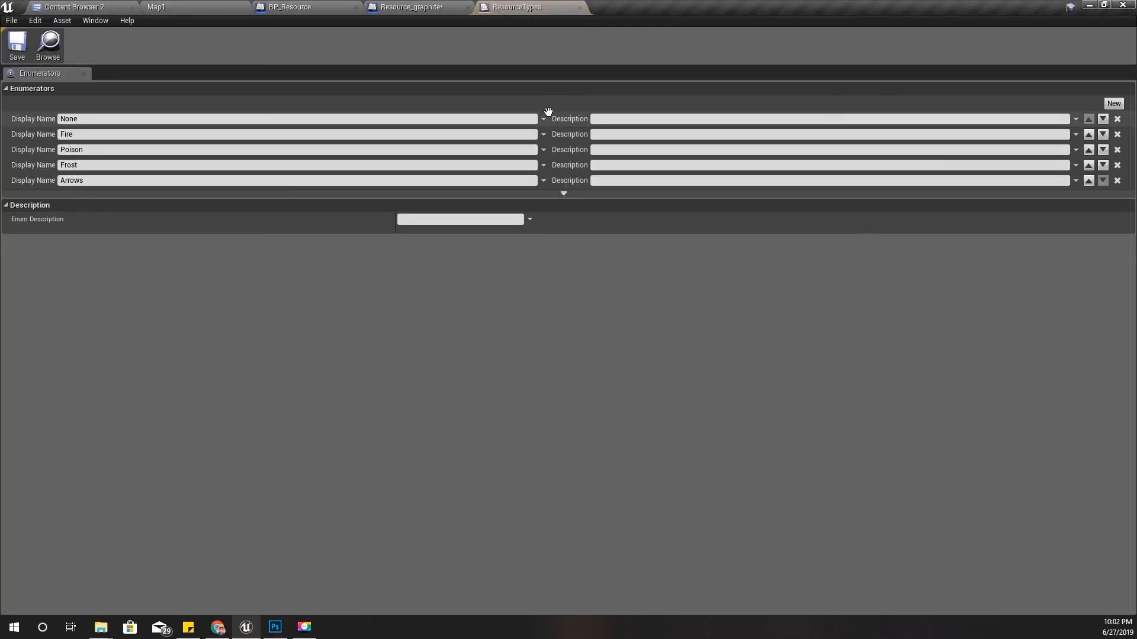
# - Add five new enumerators to ResourceTypes and name the first new one Graphite
pyautogui.click(1112, 104)
pyautogui.click(1112, 104)
pyautogui.click(1112, 105)
pyautogui.click(1112, 104)
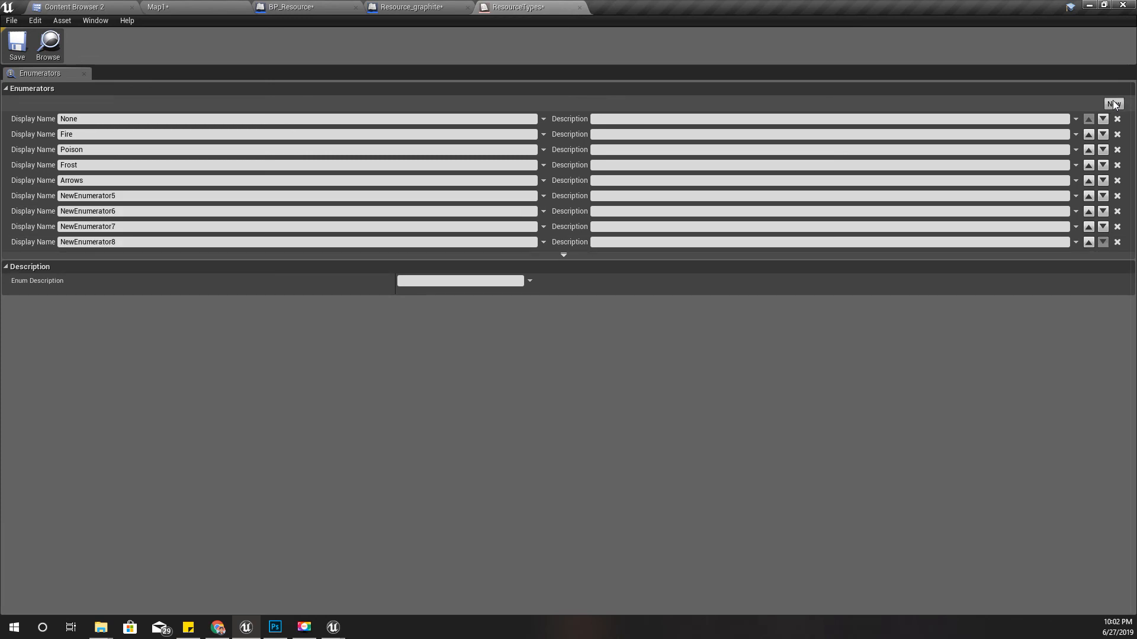
pyautogui.click(1113, 104)
pyautogui.click(170, 195)
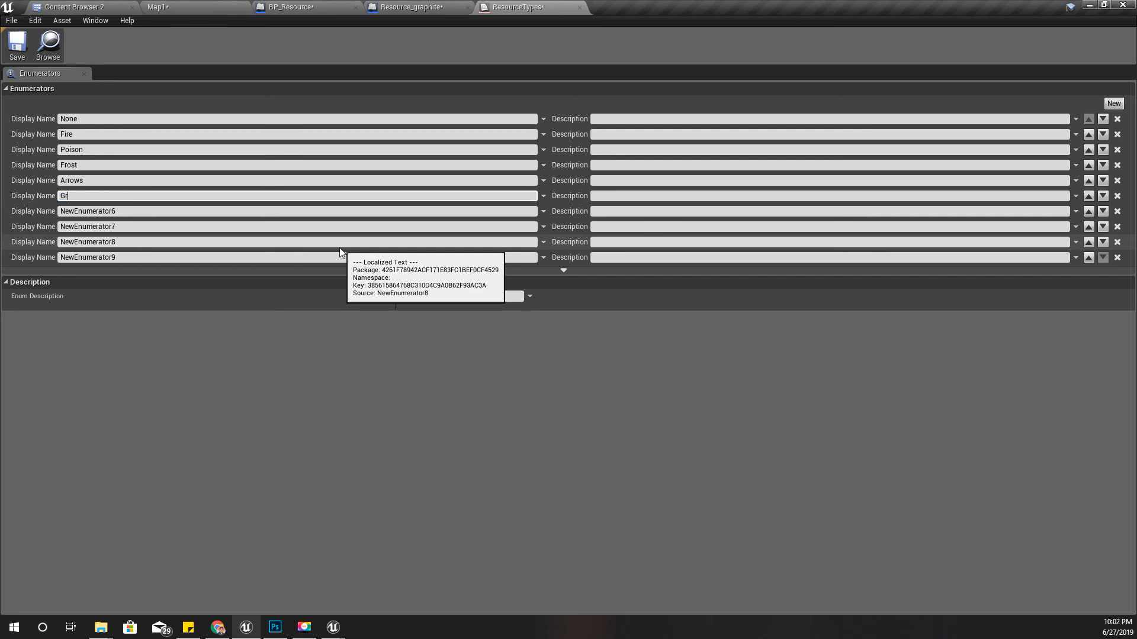
pyautogui.write('Graphite')
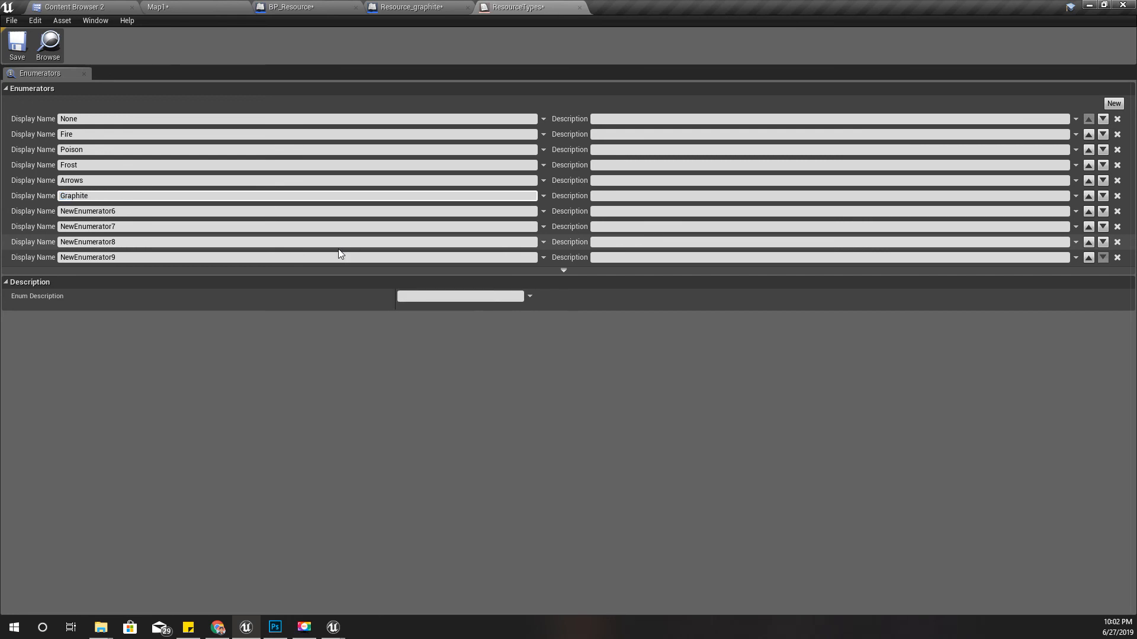
pyautogui.press('Return')
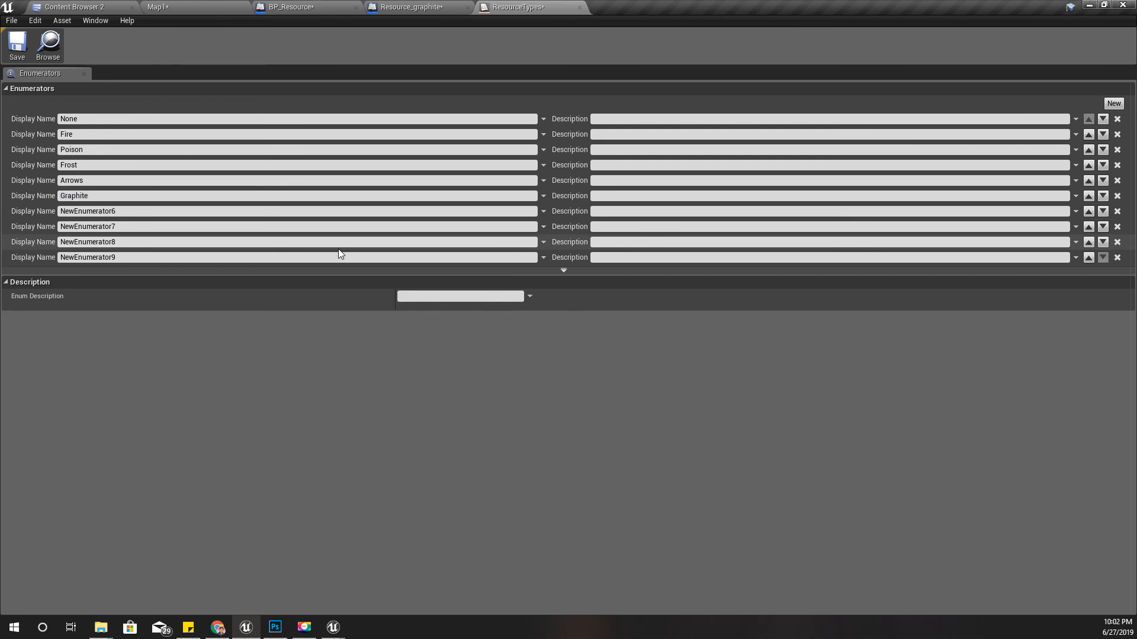
# - Name the next three new enumerators Red Leaves, Blue Leaves and Green Leaves
pyautogui.click(342, 212)
pyautogui.write('Red Leaves')
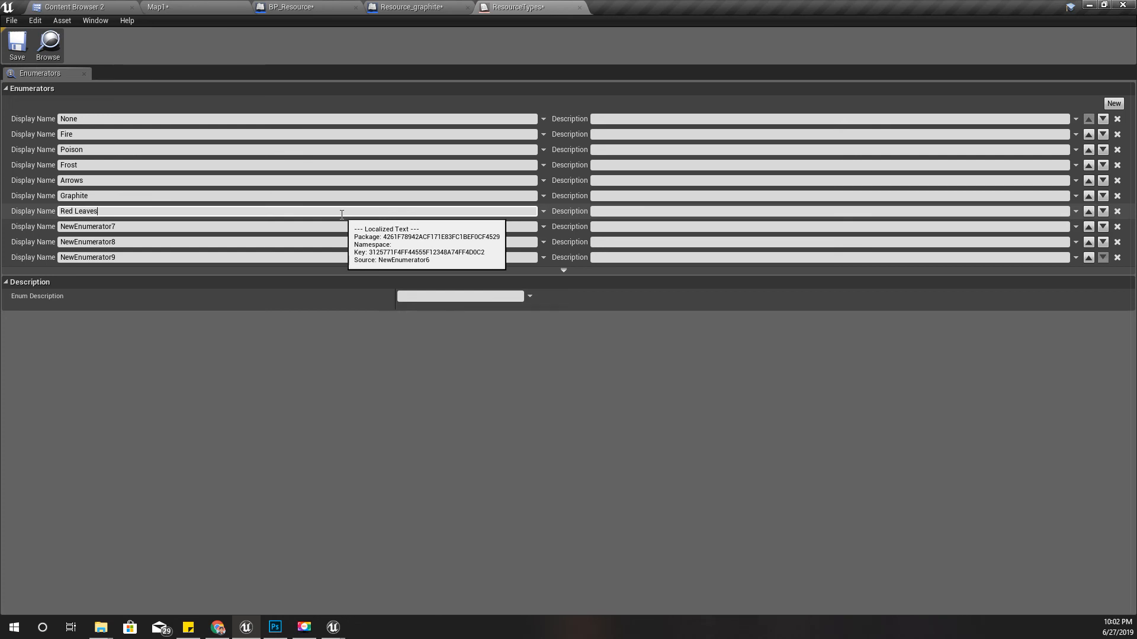
pyautogui.press('Return')
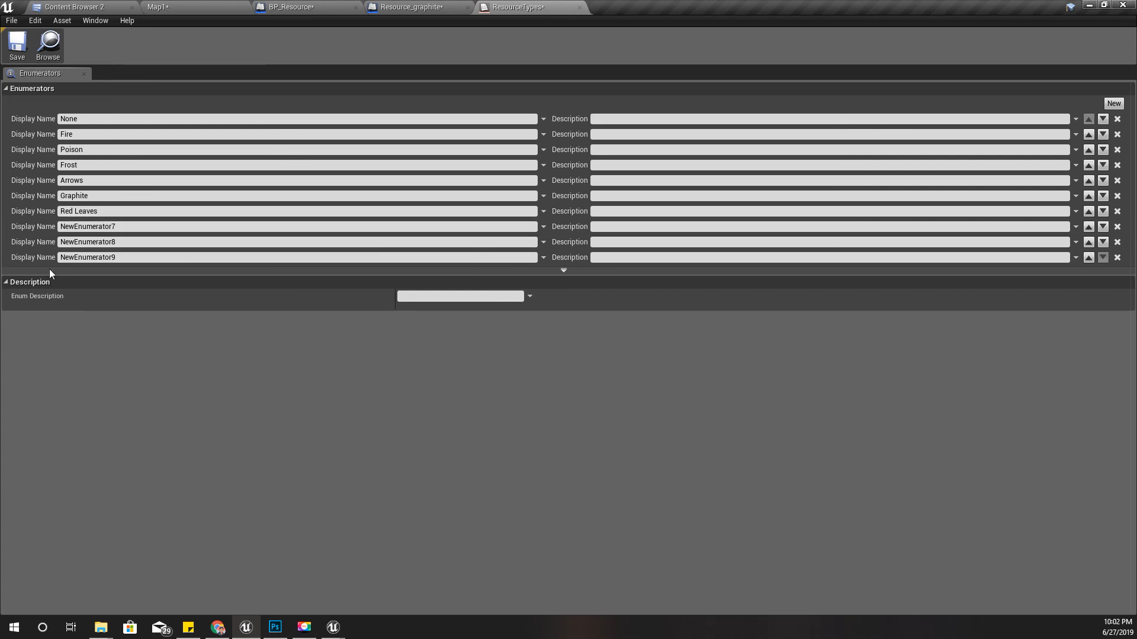
pyautogui.click(177, 227)
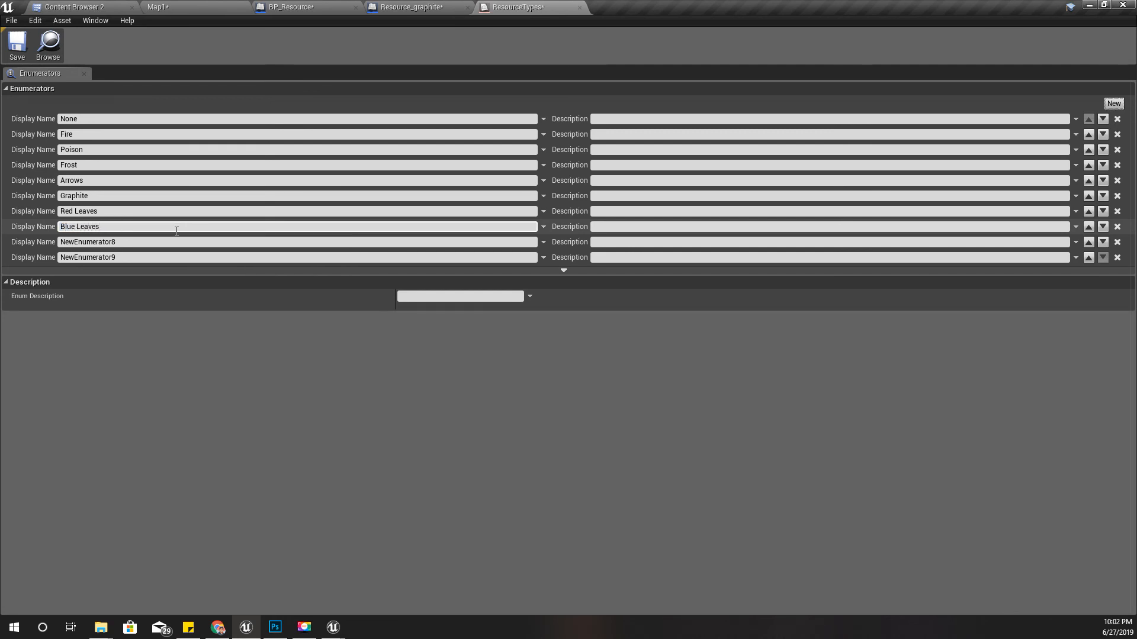
pyautogui.moveTo(139, 243); pyautogui.dragTo(83, 242)
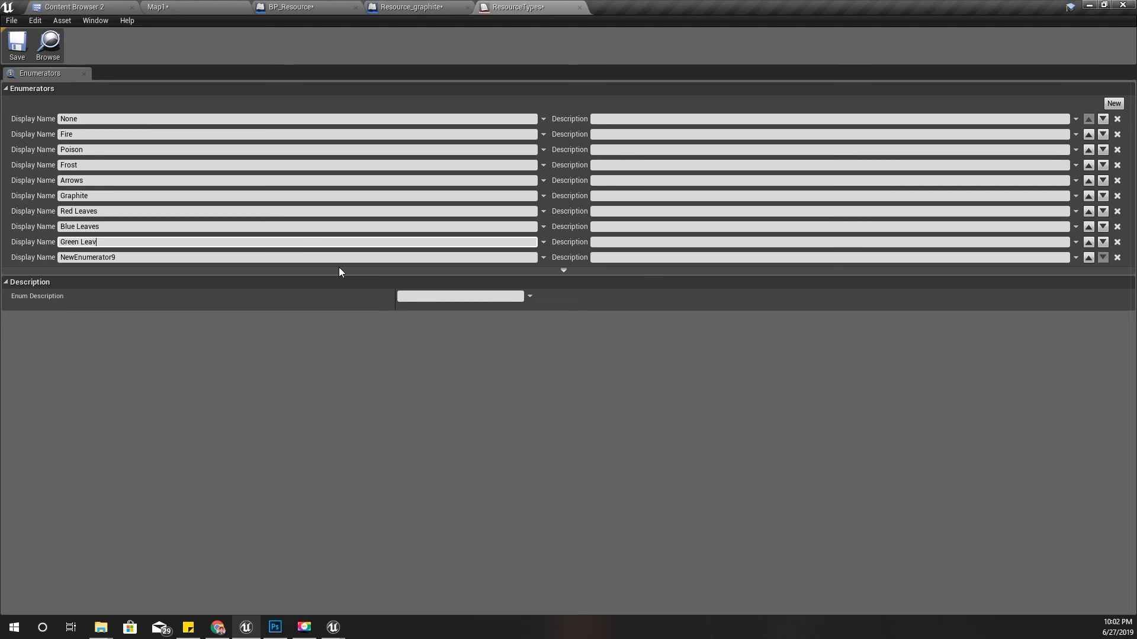
pyautogui.click(263, 261)
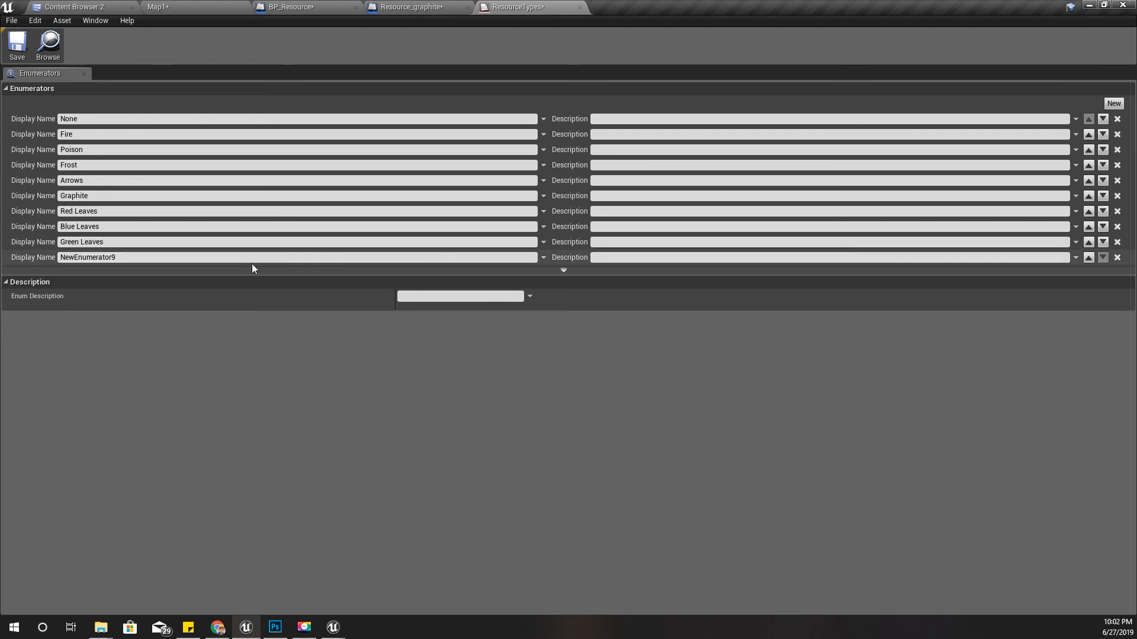
# - Check the resource icons in Photoshop's crafting menu mockup, return to Unreal Editor and name the last new enumerator Wood
pyautogui.hotkey('alt', 'Tab')
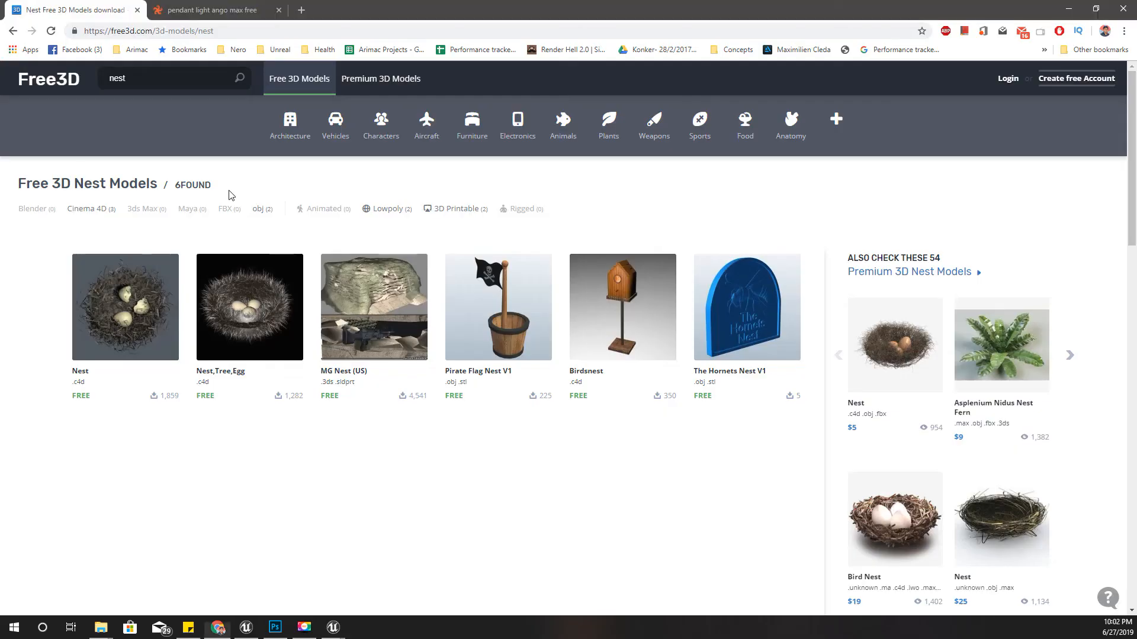
pyautogui.hotkey('alt', 'Tab')
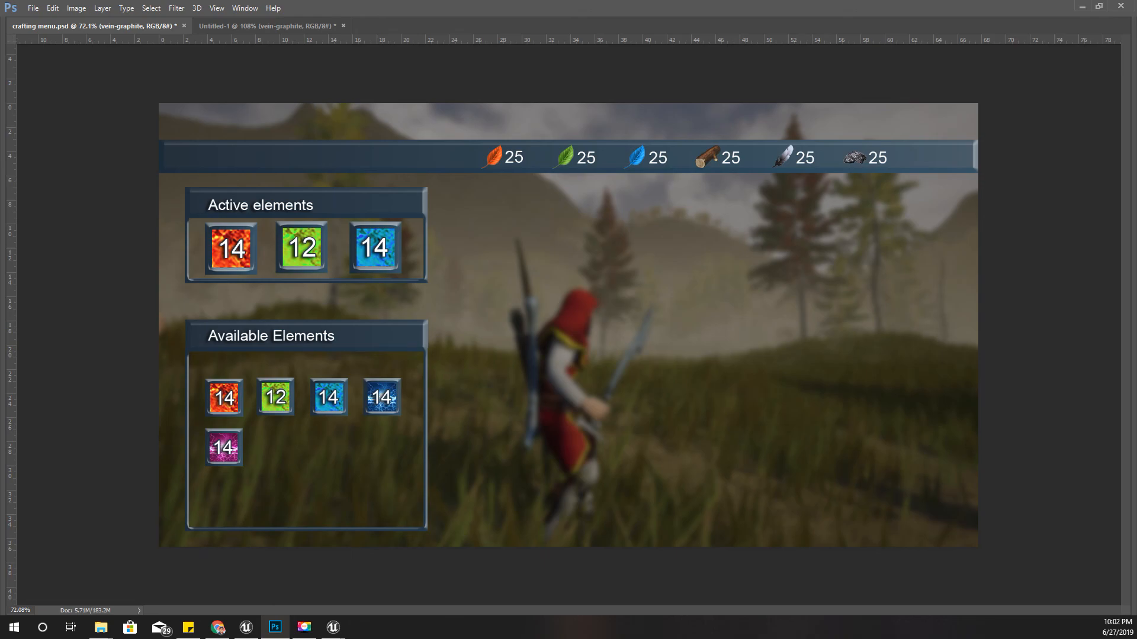
pyautogui.hotkey('alt', 'Tab')
pyautogui.click(128, 257)
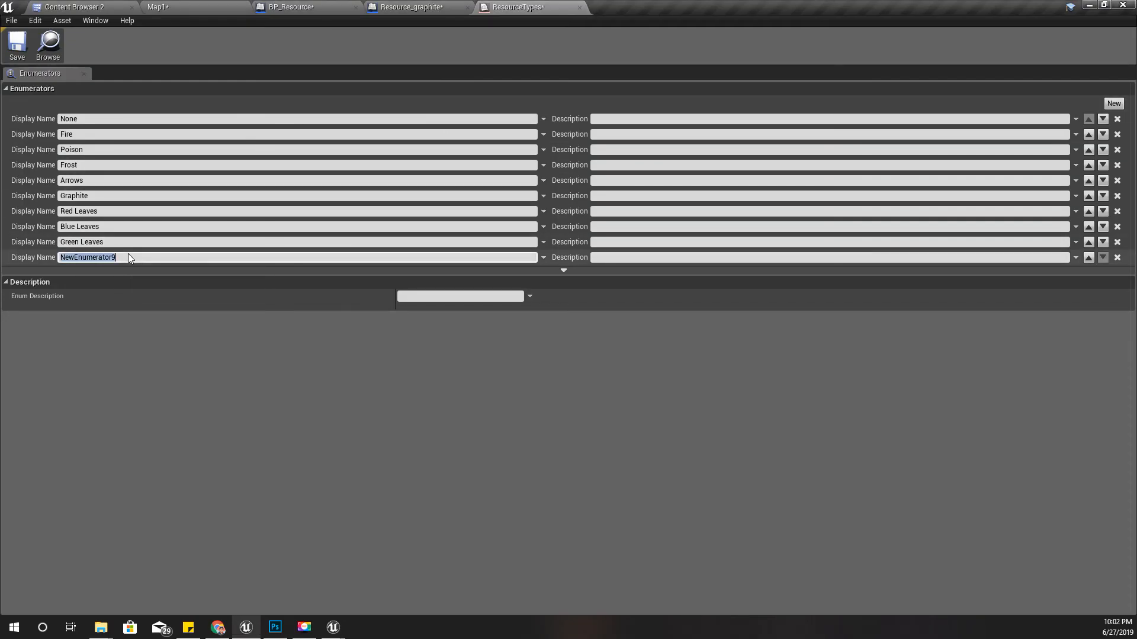
pyautogui.write('Wood')
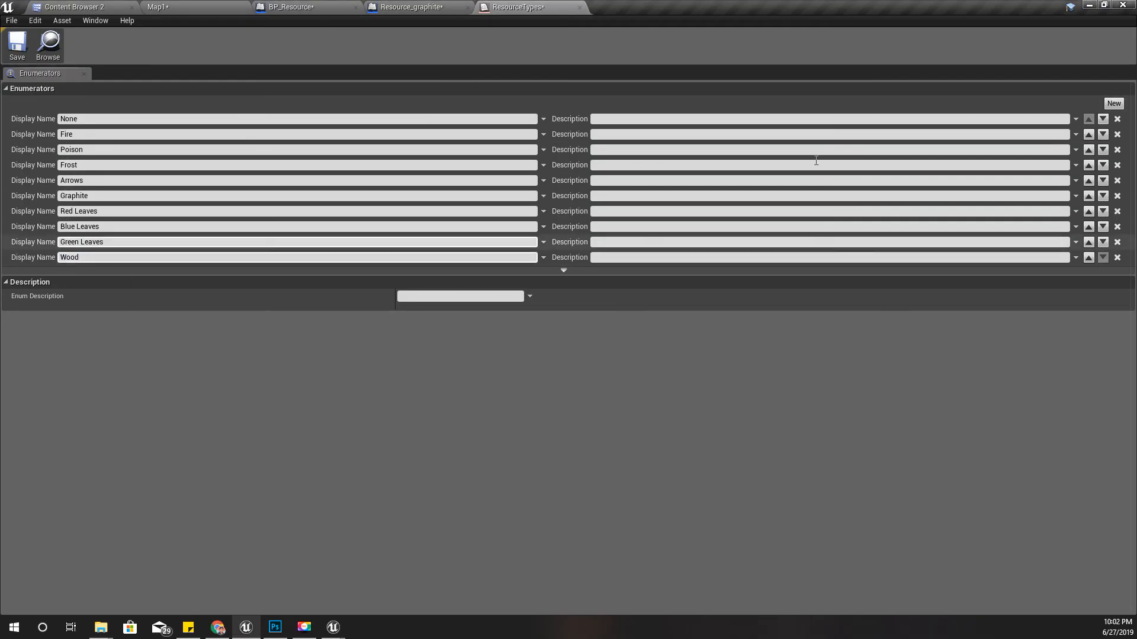
# - Add one more enumerator named Feather, compare the list with the Photoshop crafting menu mockup, and save ResourceTypes
pyautogui.click(1117, 105)
pyautogui.click(1113, 105)
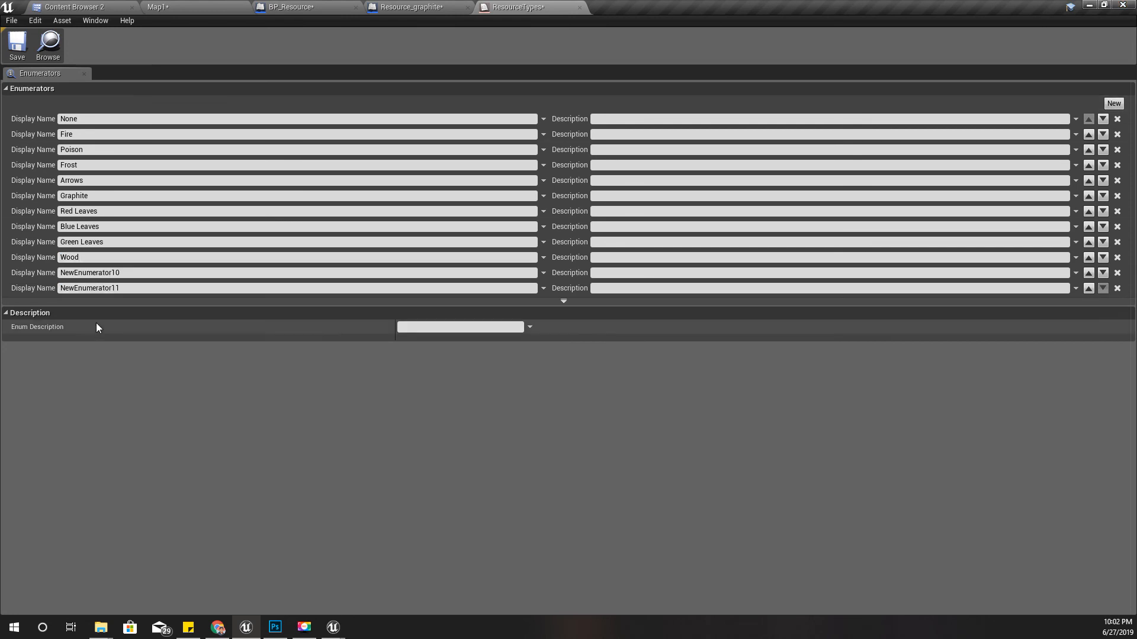
pyautogui.click(1117, 289)
pyautogui.click(149, 275)
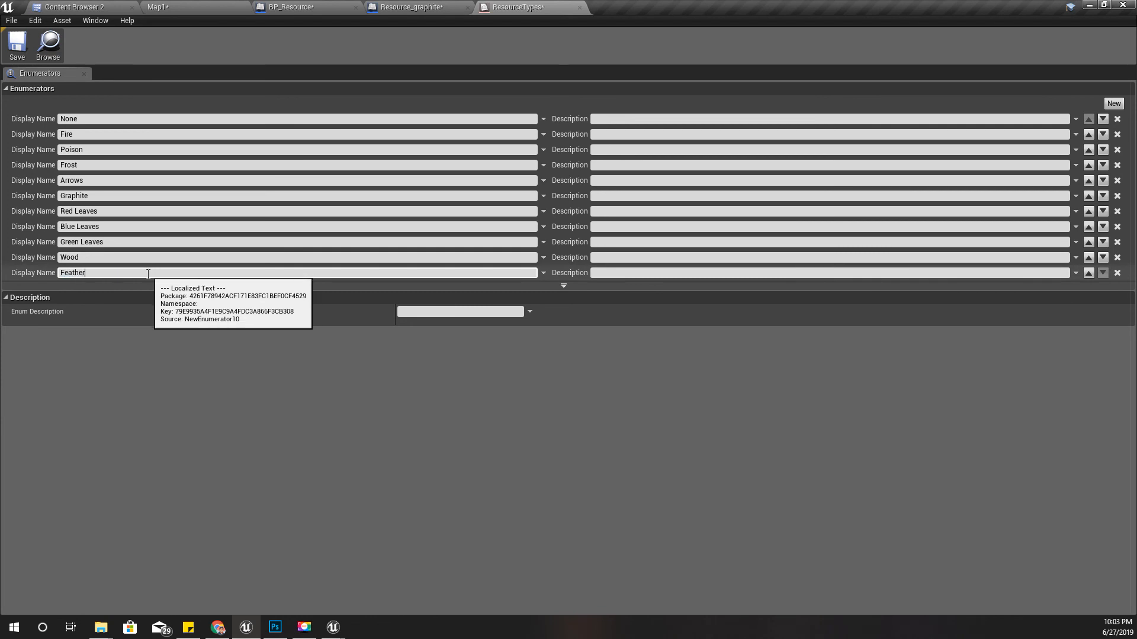
pyautogui.click(274, 631)
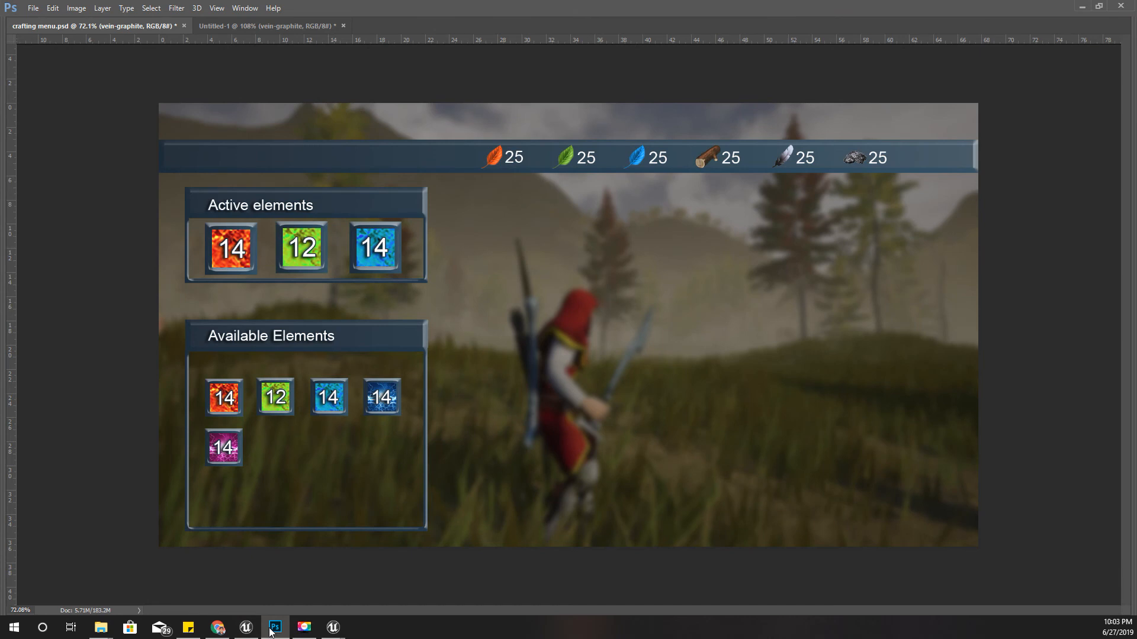
pyautogui.click(273, 629)
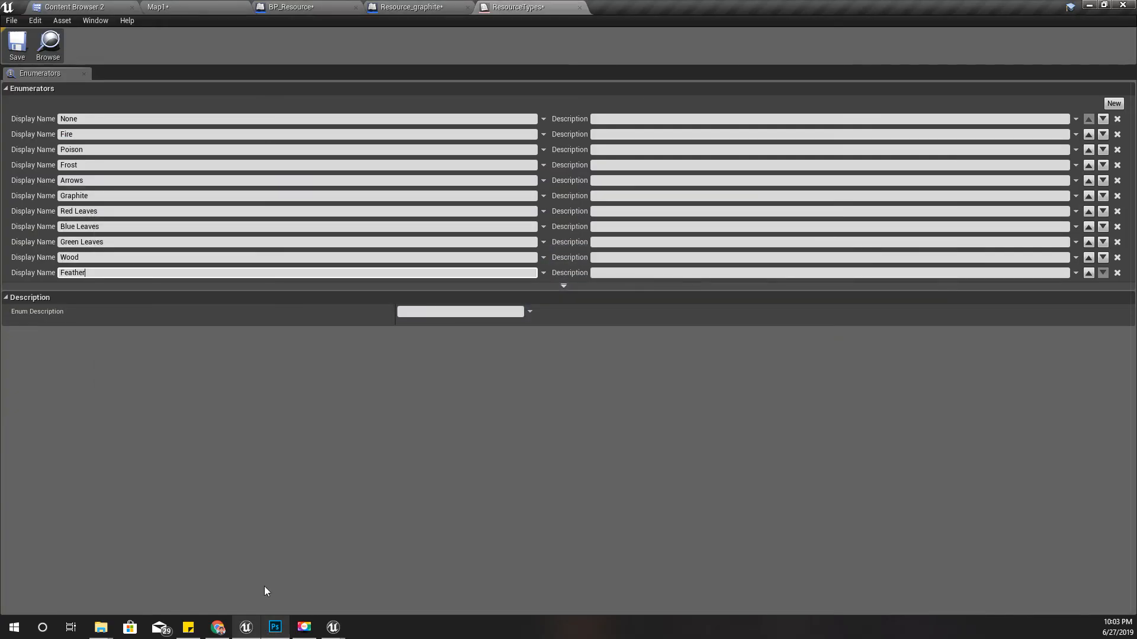
pyautogui.click(5, 45)
# - Set Resource_graphite's default Type to Graphite
pyautogui.click(375, 7)
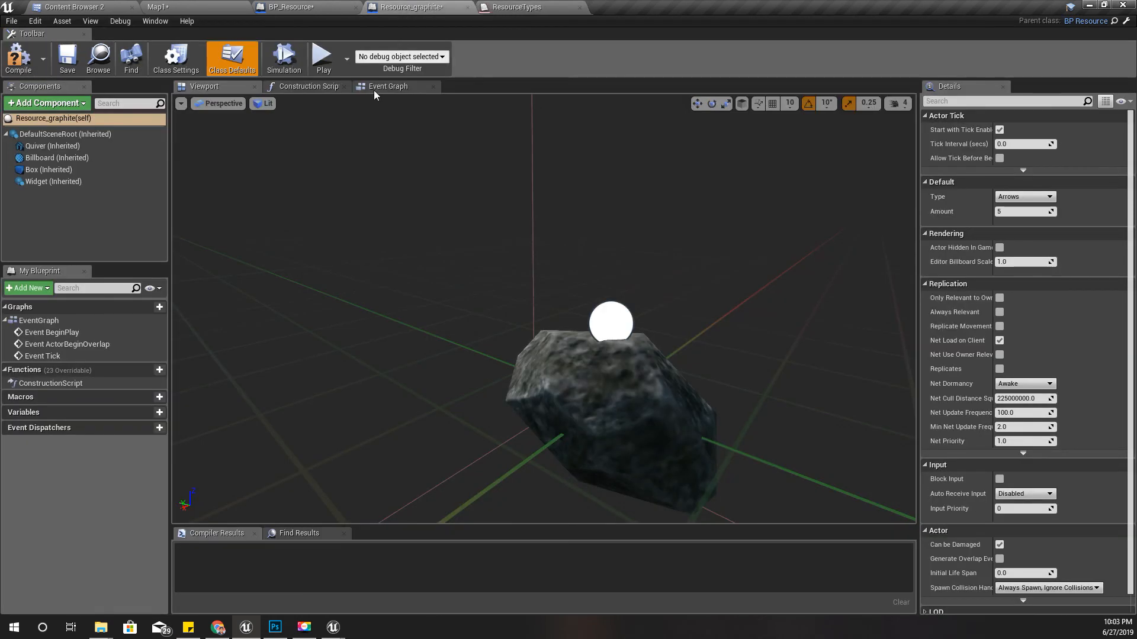
pyautogui.scroll(-5, 485, 363)
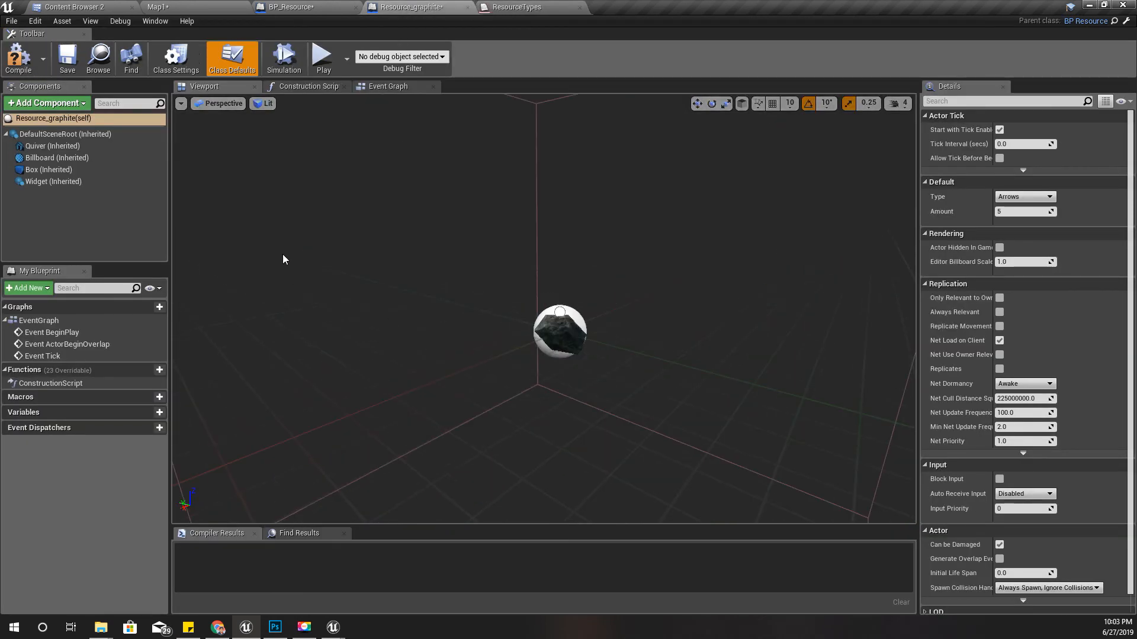
pyautogui.click(1020, 197)
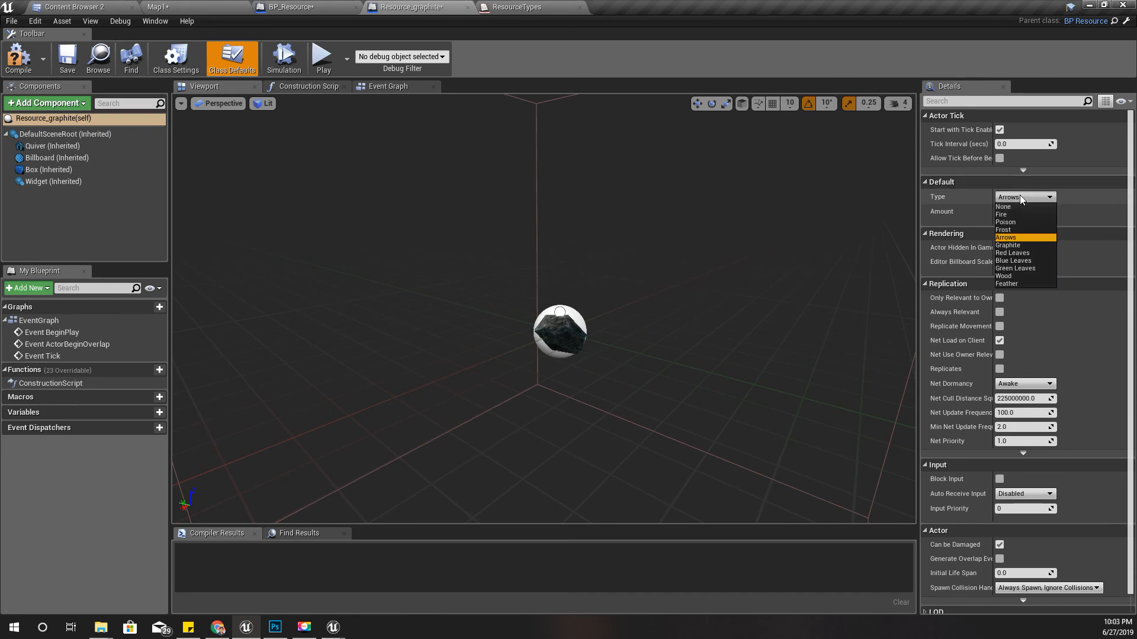
pyautogui.click(1008, 245)
# - Select Resource_graphite's rock mesh component, locate its M_Rocks_Small_Inst material in the project content, and show the Map1 level
pyautogui.moveTo(591, 329); pyautogui.dragTo(547, 383, button='right')
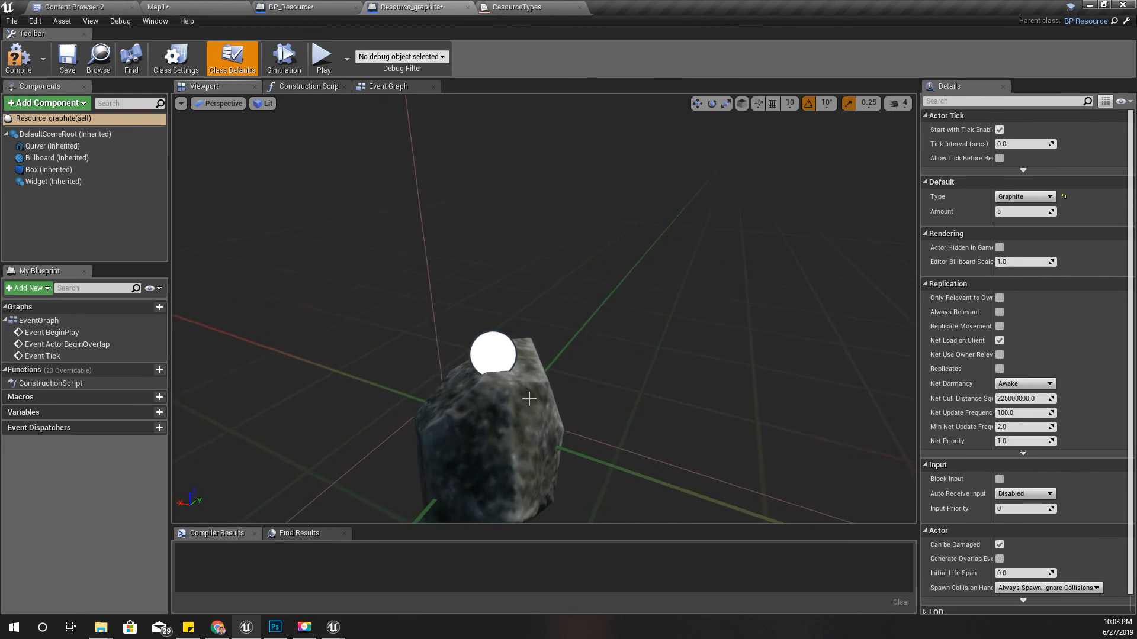
pyautogui.scroll(-4, 529, 399)
pyautogui.click(534, 327)
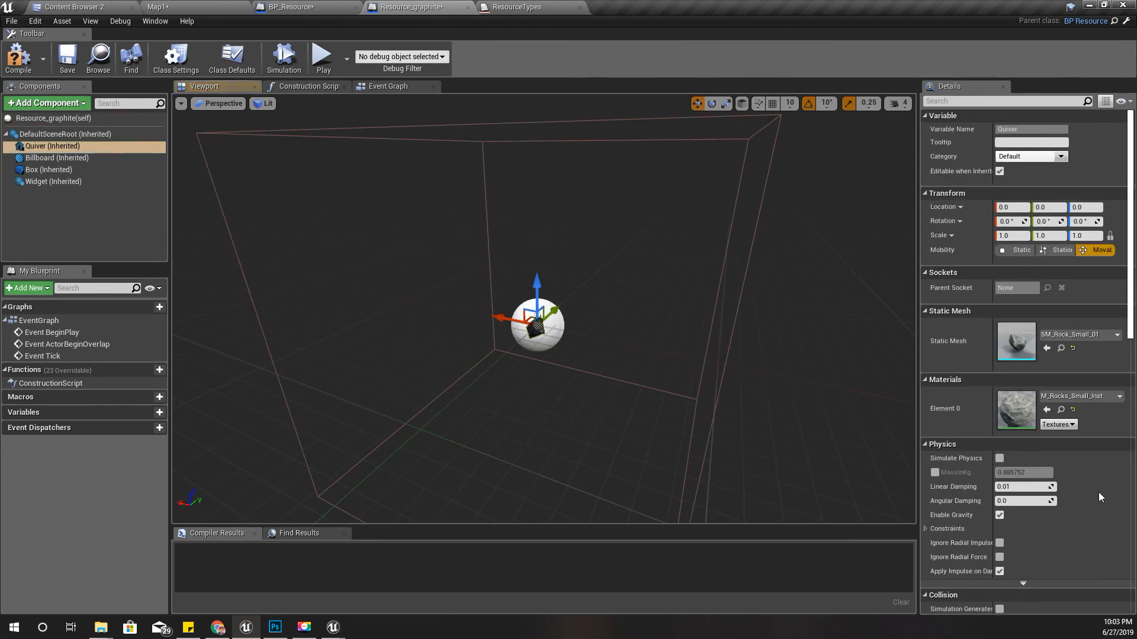
pyautogui.click(1061, 409)
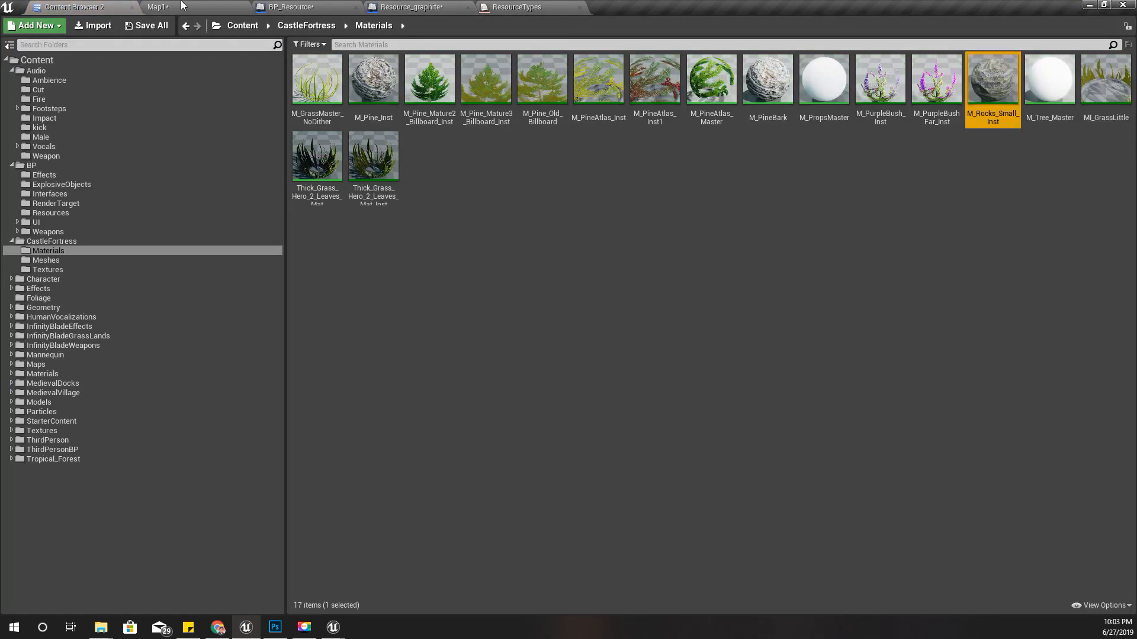
pyautogui.click(157, 6)
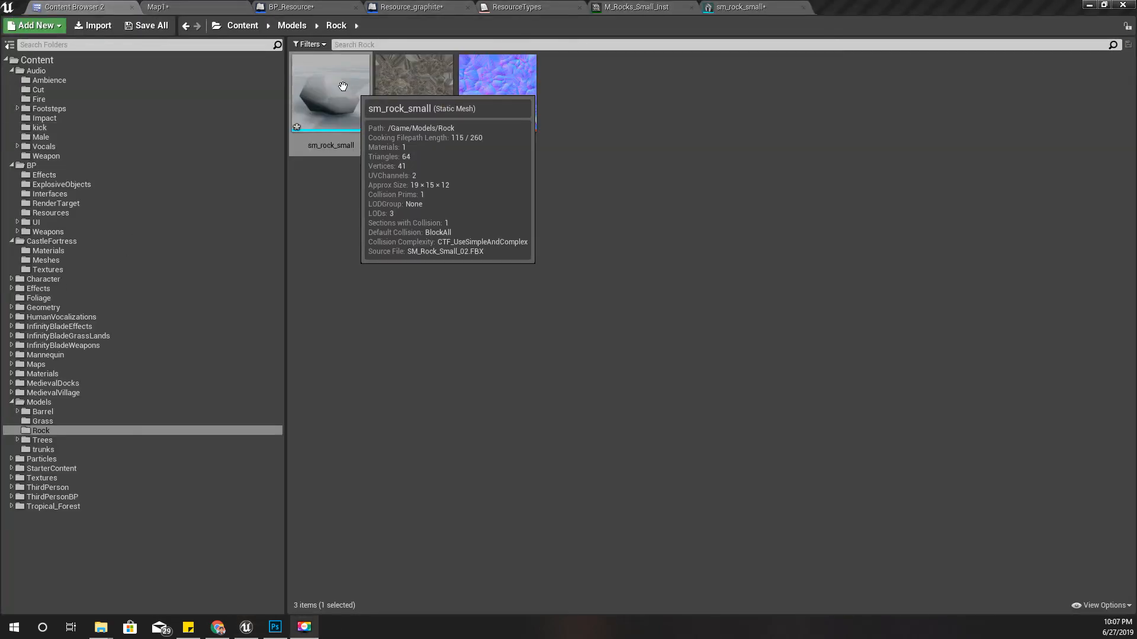
# - Open the sm_rock_small static mesh and examine the rock's shape up close
pyautogui.doubleClick(339, 87)
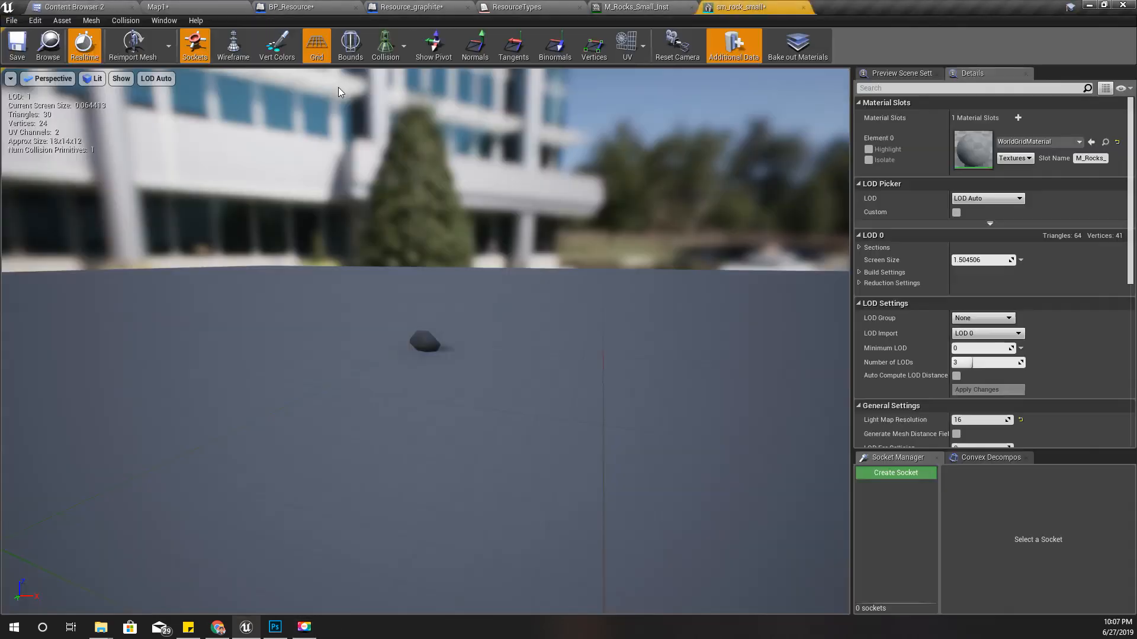
pyautogui.scroll(3, 450, 375)
pyautogui.moveTo(507, 388)
pyautogui.mouseDown(button='right')
pyautogui.moveTo(456, 397)
pyautogui.moveTo(427, 365)
pyautogui.moveTo(455, 369)
pyautogui.moveTo(457, 388)
pyautogui.moveTo(562, 387)
pyautogui.moveTo(515, 391)
pyautogui.mouseUp(button='right')
pyautogui.scroll(2, 511, 393)
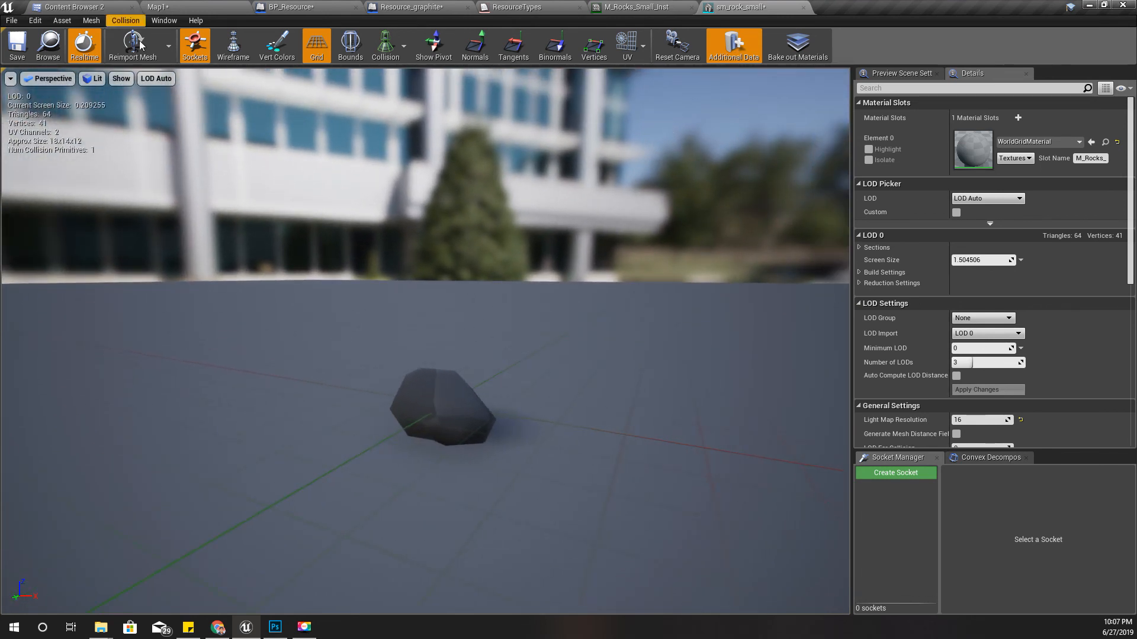
# - Create a material named M_Graphite in the Models/Rock folder and open it for editing
pyautogui.click(104, 7)
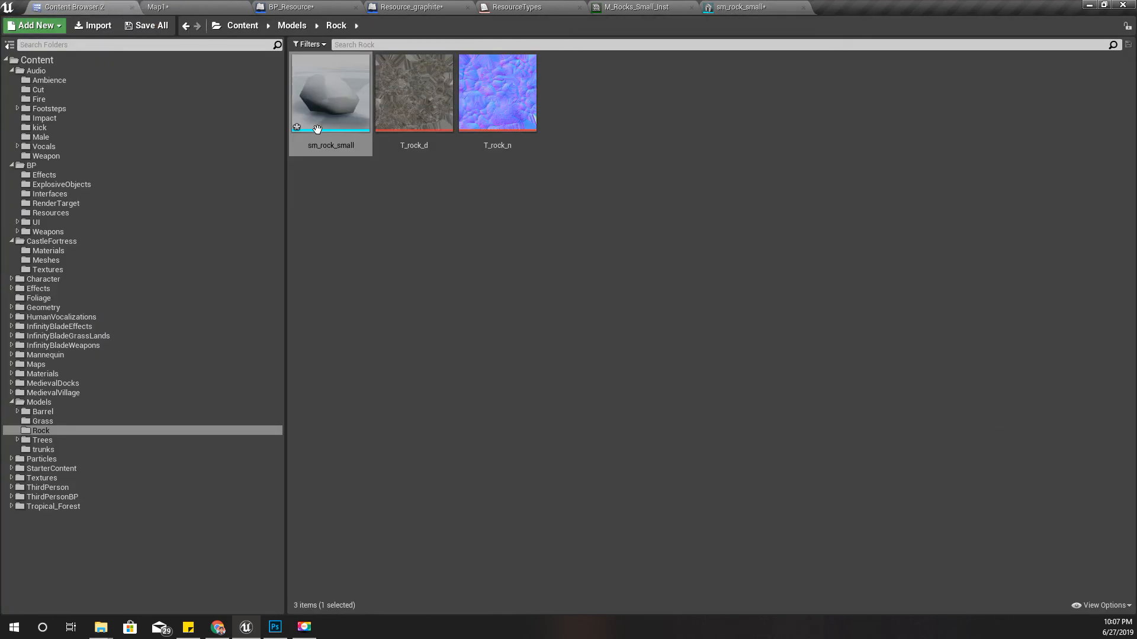
pyautogui.rightClick(440, 201)
pyautogui.click(510, 353)
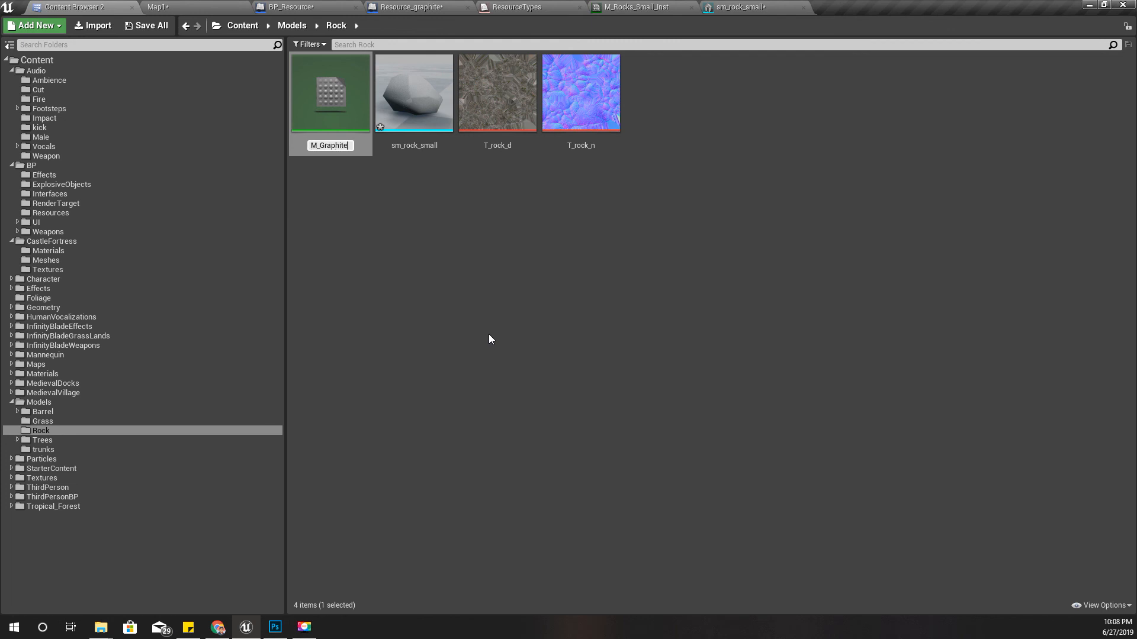
pyautogui.press('Return')
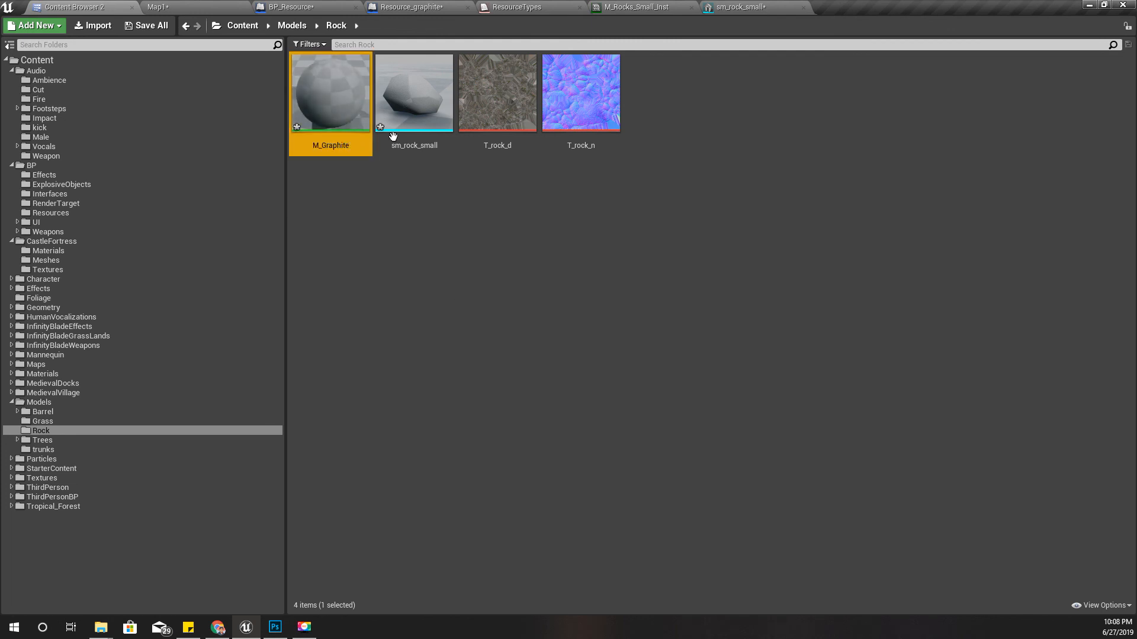
pyautogui.doubleClick(340, 98)
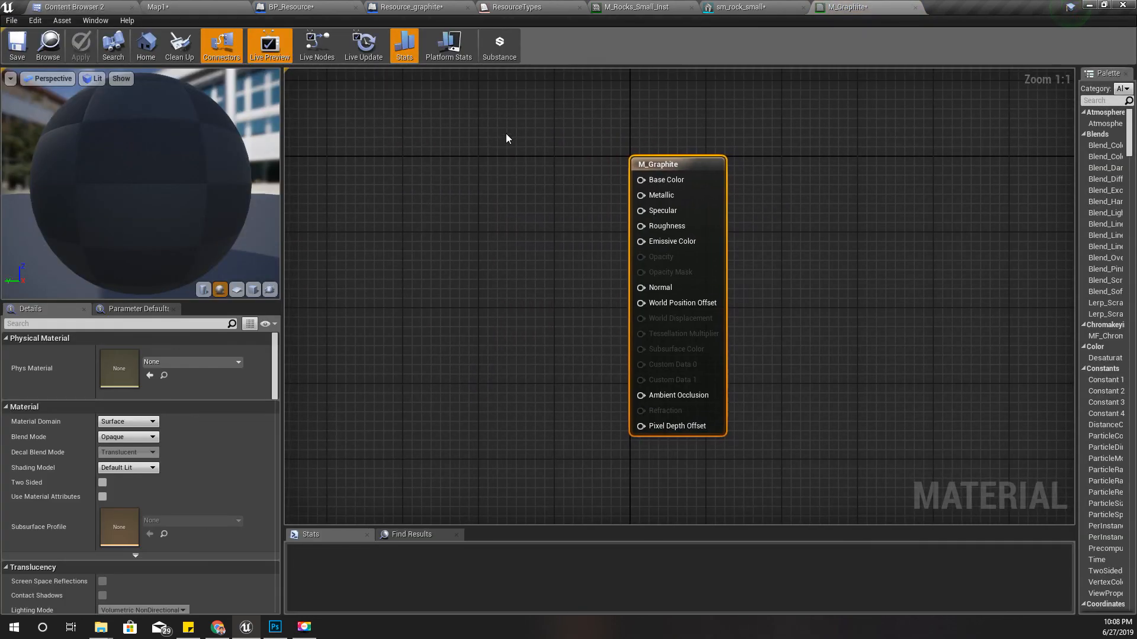
# - Add the T_rock_d and T_rock_n textures to the M_Graphite graph and place the normal map sample below the diffuse one
pyautogui.click(74, 6)
pyautogui.click(497, 95)
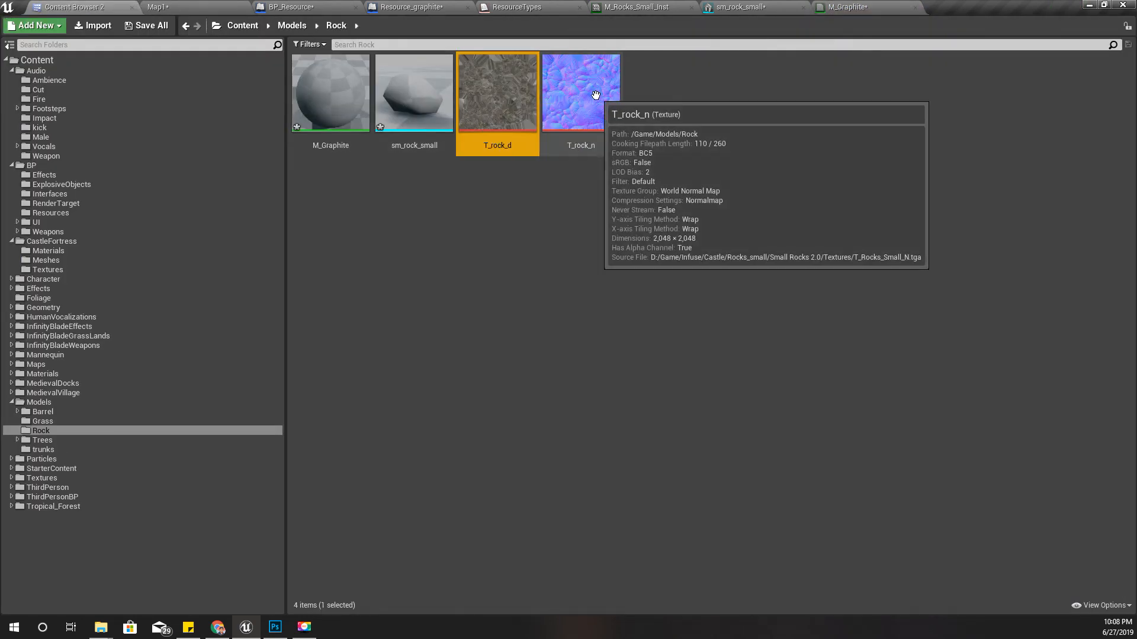
pyautogui.keyDown('ctrl'); pyautogui.click(596, 94); pyautogui.keyUp('ctrl')
pyautogui.moveTo(507, 104); pyautogui.dragTo(418, 198)
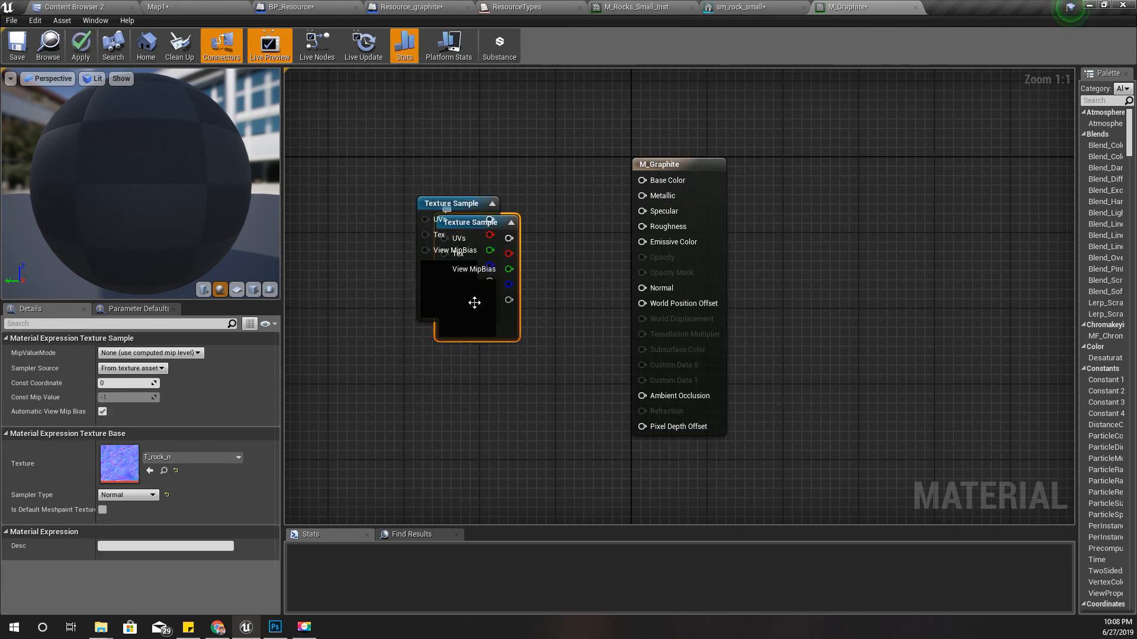
pyautogui.moveTo(474, 302); pyautogui.dragTo(453, 434)
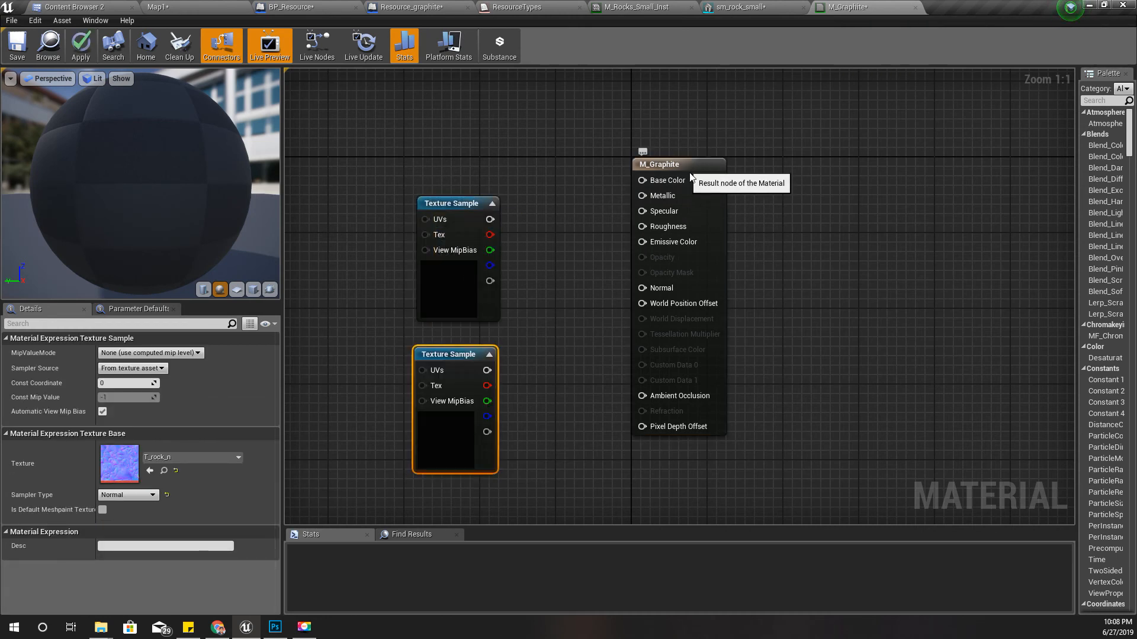
# - Connect the T_rock_d sample to Base Color and the T_rock_n sample to Normal, spacing the nodes apart
pyautogui.moveTo(690, 173); pyautogui.dragTo(775, 202)
pyautogui.moveTo(489, 220); pyautogui.dragTo(727, 209)
pyautogui.moveTo(486, 370); pyautogui.dragTo(738, 318)
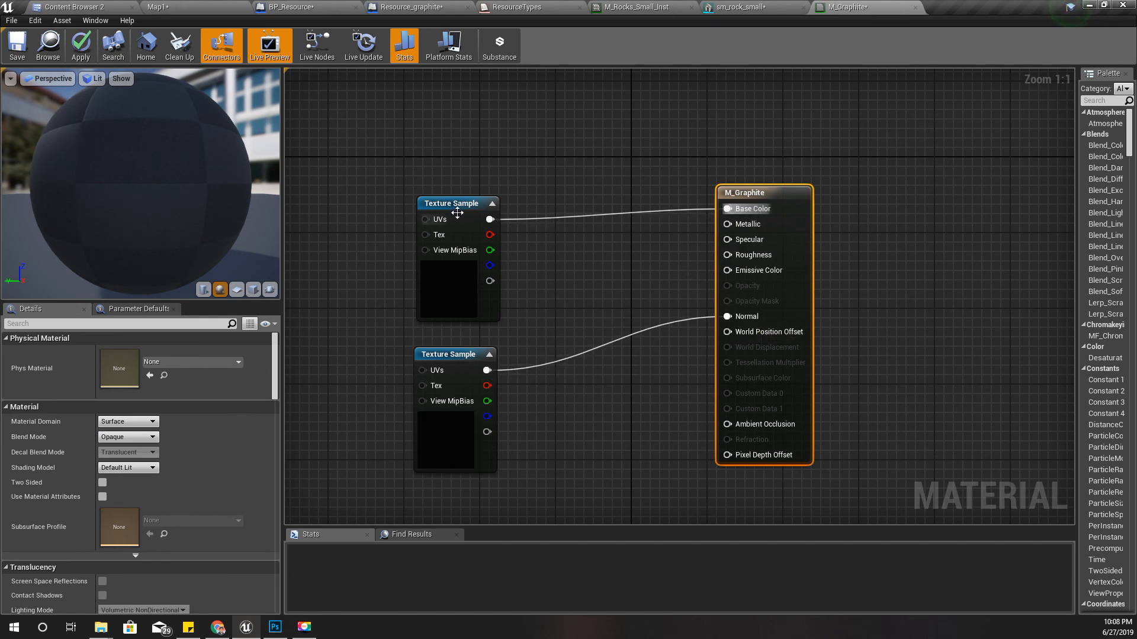
pyautogui.moveTo(453, 210); pyautogui.dragTo(430, 153)
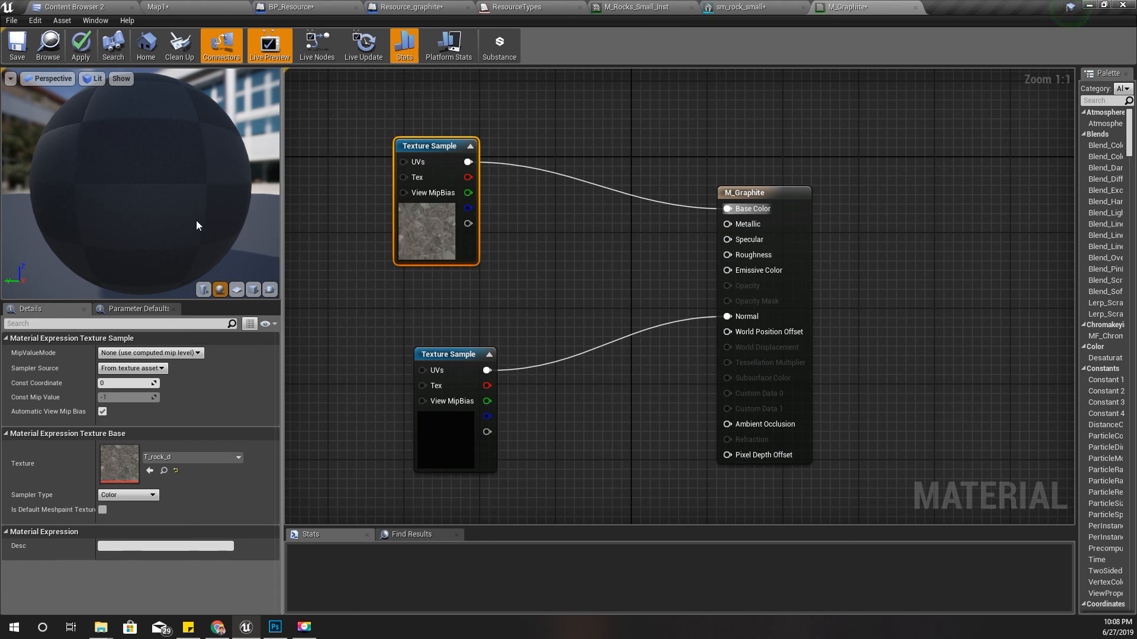
# - Promote the Specular and Roughness inputs of M_Graphite to parameters and place both nodes between the texture samples and the material node
pyautogui.rightClick(746, 241)
pyautogui.click(774, 259)
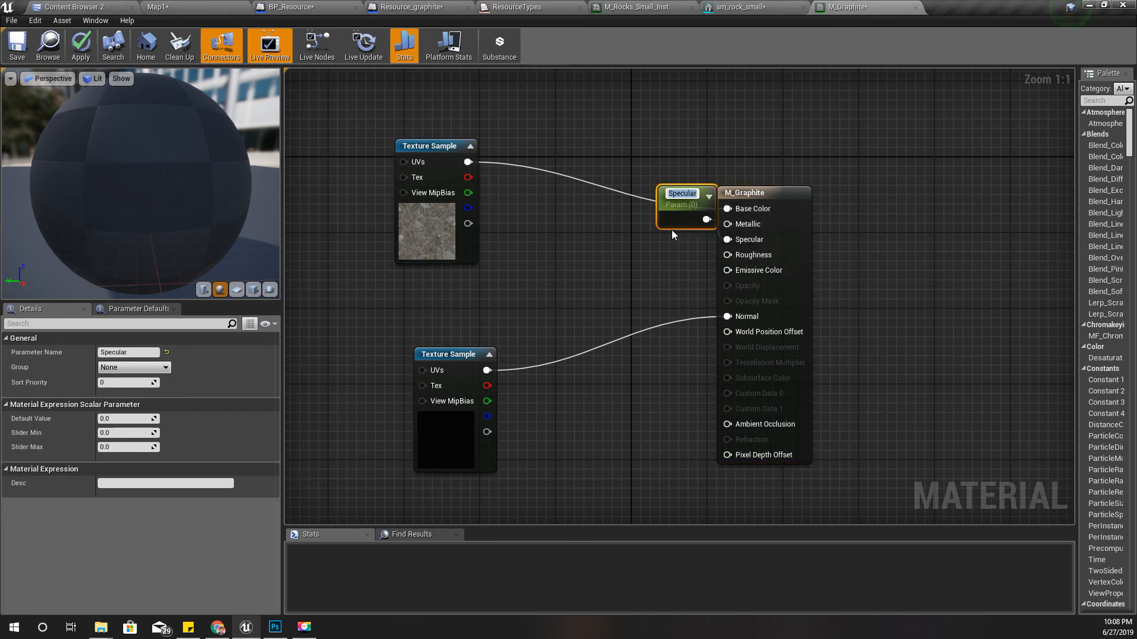
pyautogui.moveTo(623, 243); pyautogui.dragTo(566, 253)
pyautogui.rightClick(758, 255)
pyautogui.click(785, 275)
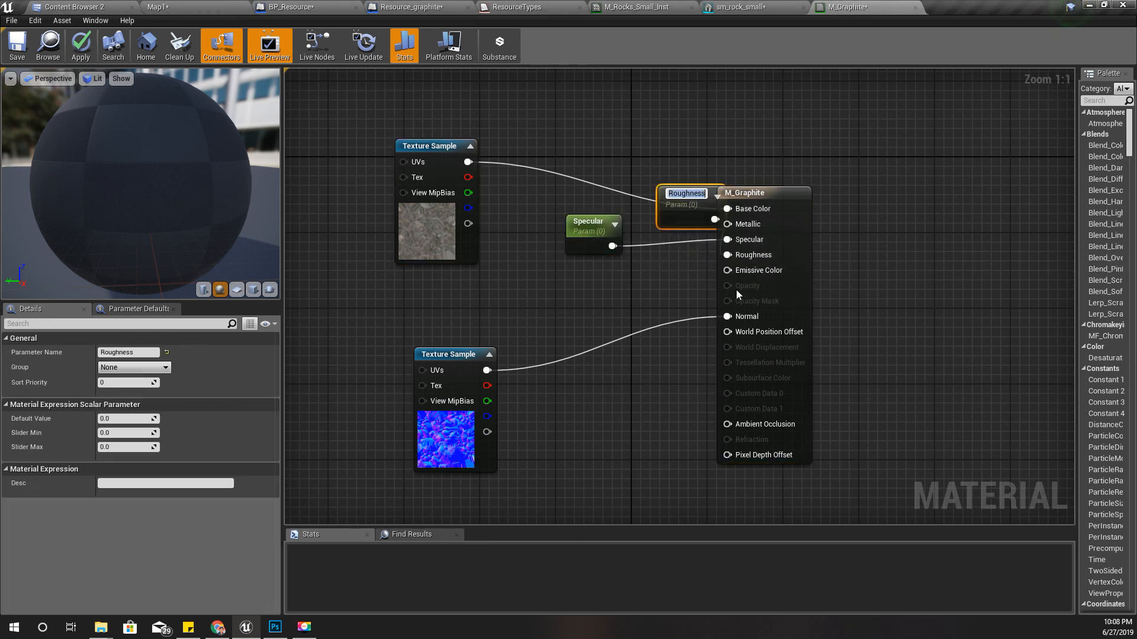
pyautogui.moveTo(683, 220); pyautogui.dragTo(589, 296)
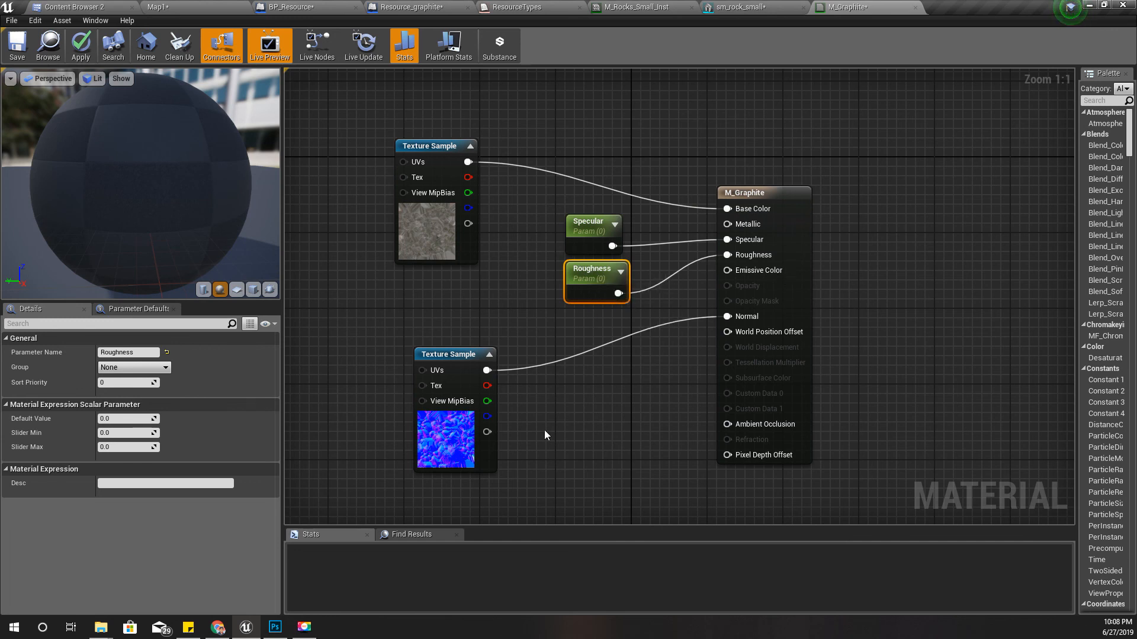
# - Promote the Metallic input to a parameter, place its node above Specular, and apply the material changes
pyautogui.rightClick(739, 224)
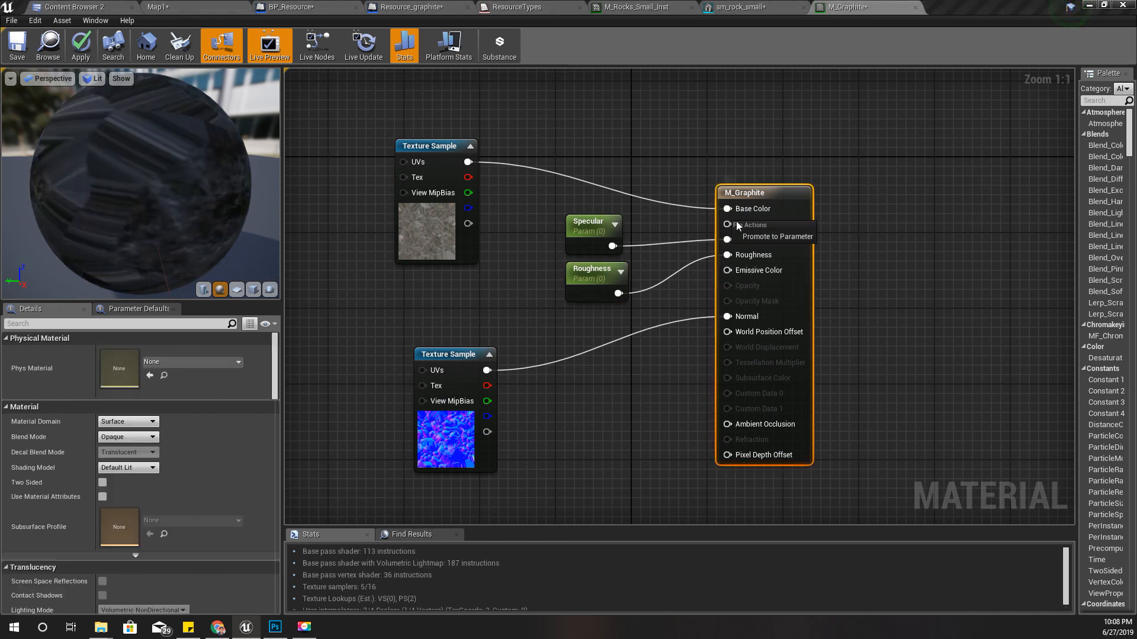
pyautogui.click(751, 236)
pyautogui.moveTo(681, 201); pyautogui.dragTo(576, 153)
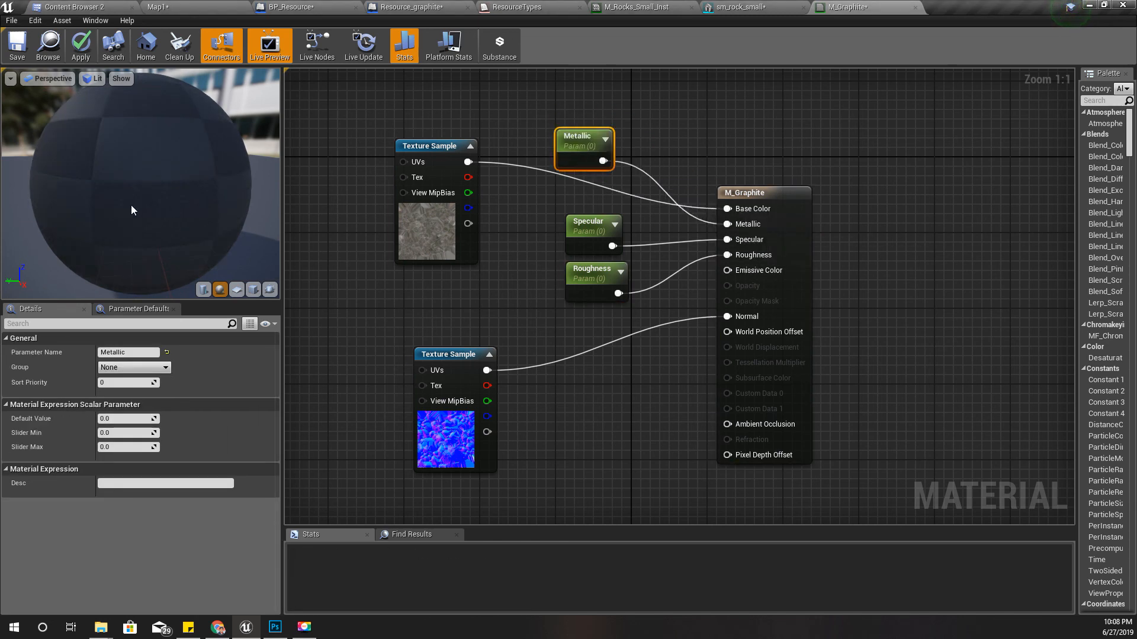
pyautogui.click(81, 44)
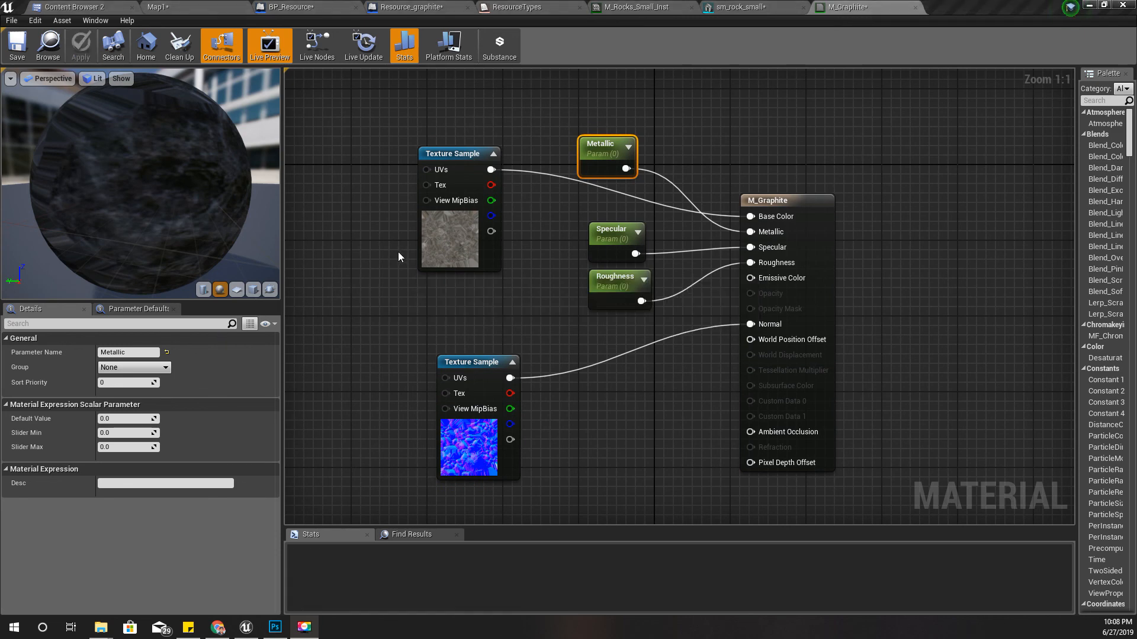
# - Create a material instance of M_Graphite named M_Graphite_Inst in the Models/Rock folder
pyautogui.click(628, 239)
pyautogui.click(207, 5)
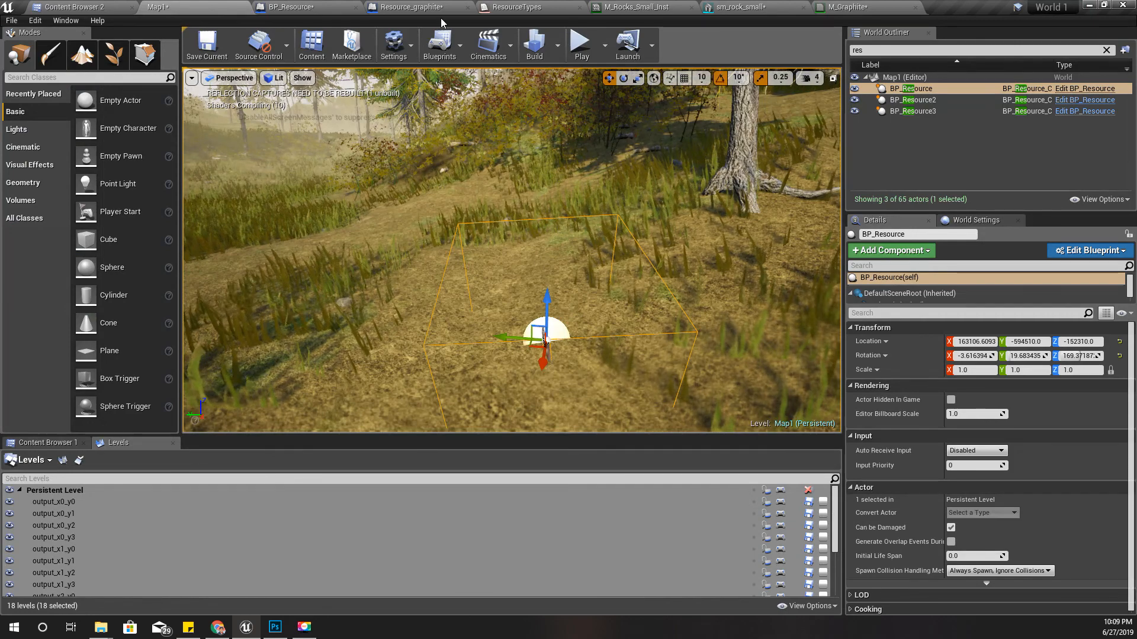
pyautogui.click(49, 5)
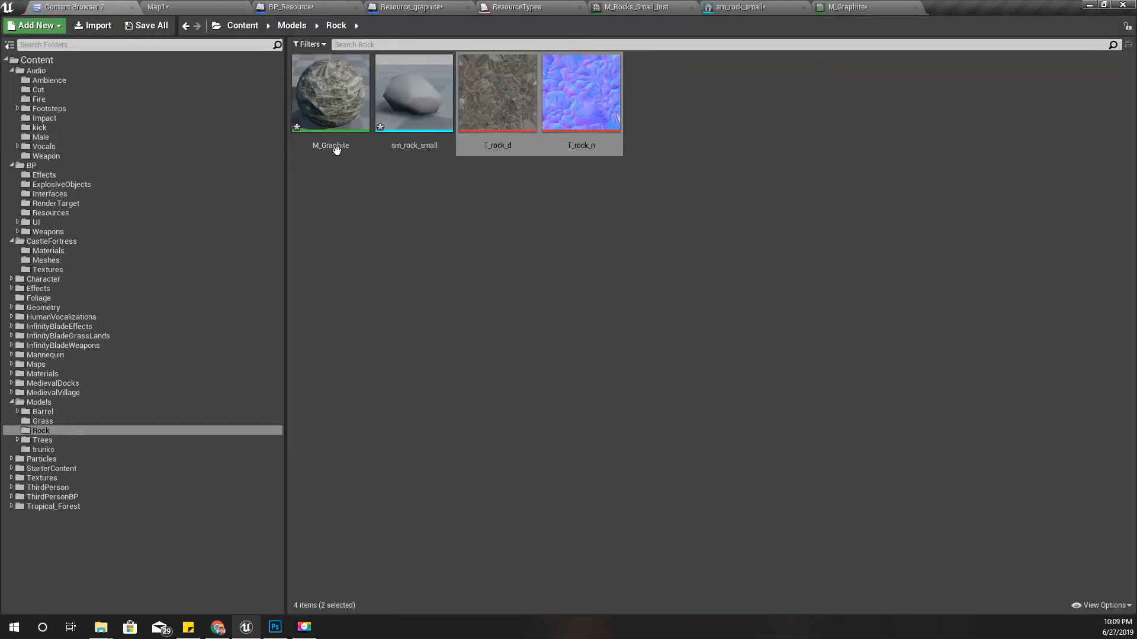
pyautogui.rightClick(335, 89)
pyautogui.click(391, 105)
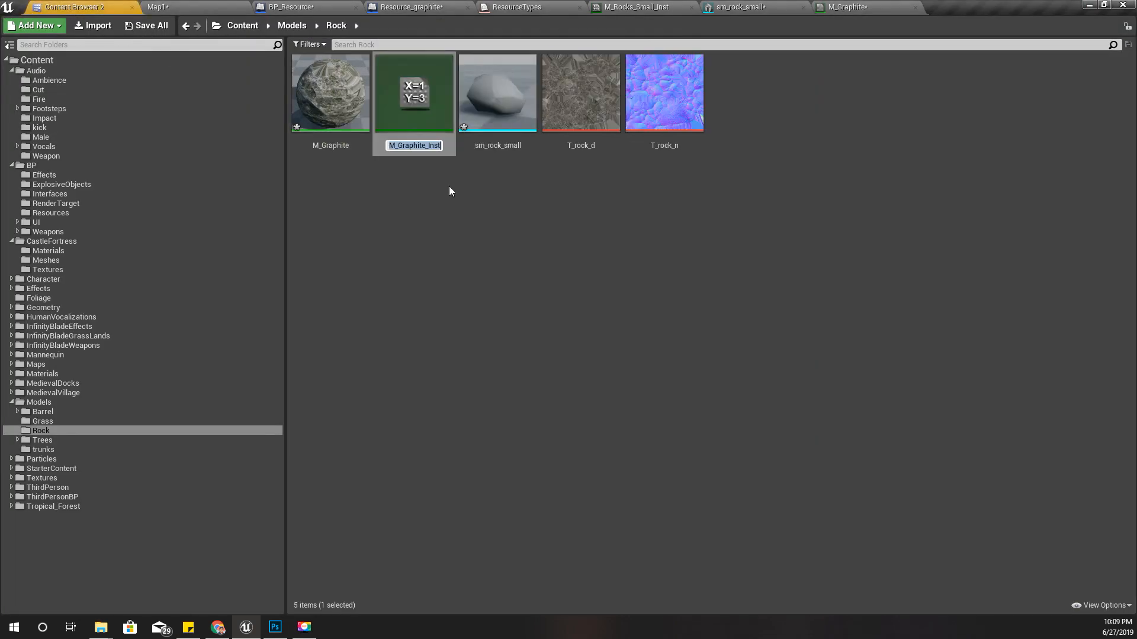
pyautogui.press('Return')
# - Assign M_Graphite_Inst to the Element 0 material slot of the sm_rock_small mesh
pyautogui.doubleClick(495, 98)
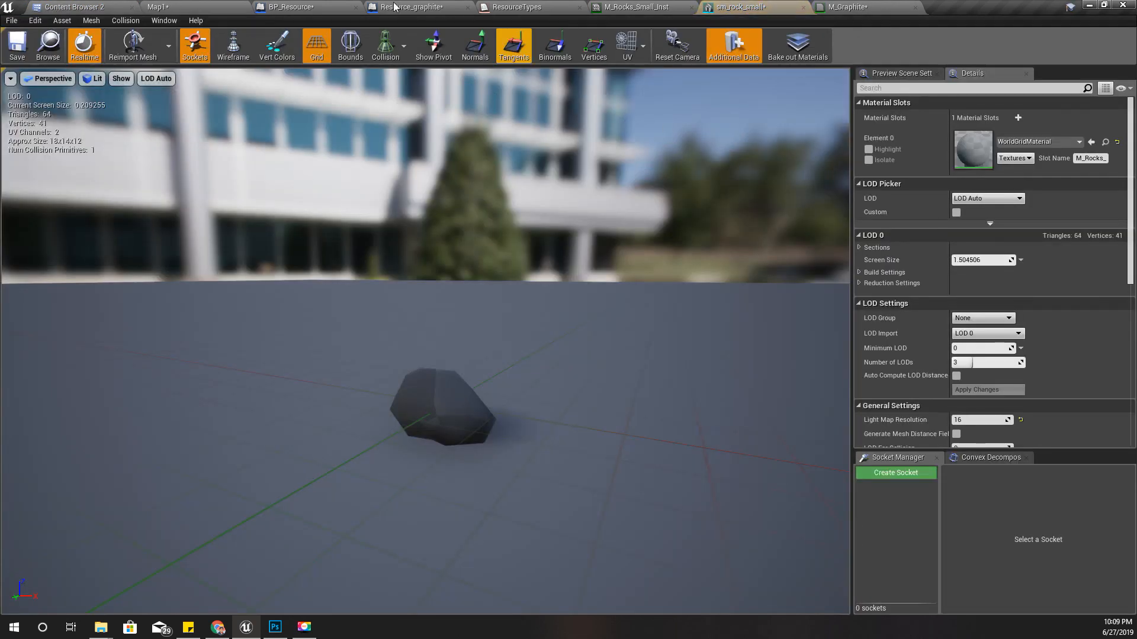
pyautogui.click(71, 6)
pyautogui.moveTo(415, 100); pyautogui.dragTo(969, 176)
pyautogui.scroll(-3, 524, 429)
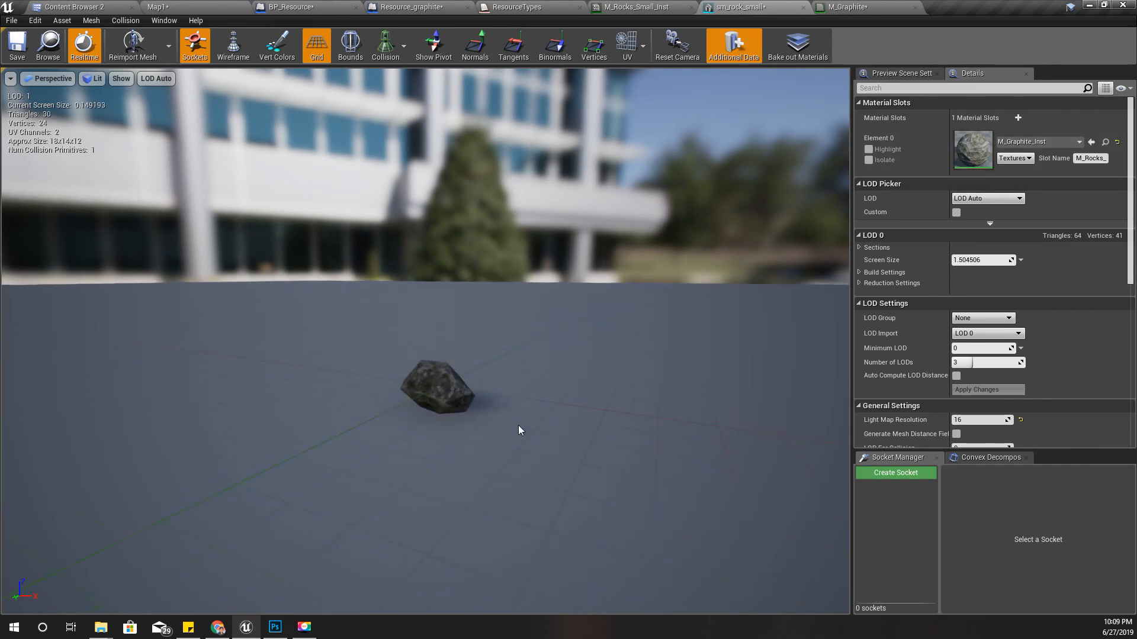
# - Close the M_Rocks_Small_Inst editor and open M_Graphite_Inst for editing
pyautogui.doubleClick(973, 149)
pyautogui.moveTo(970, 5); pyautogui.dragTo(710, 220)
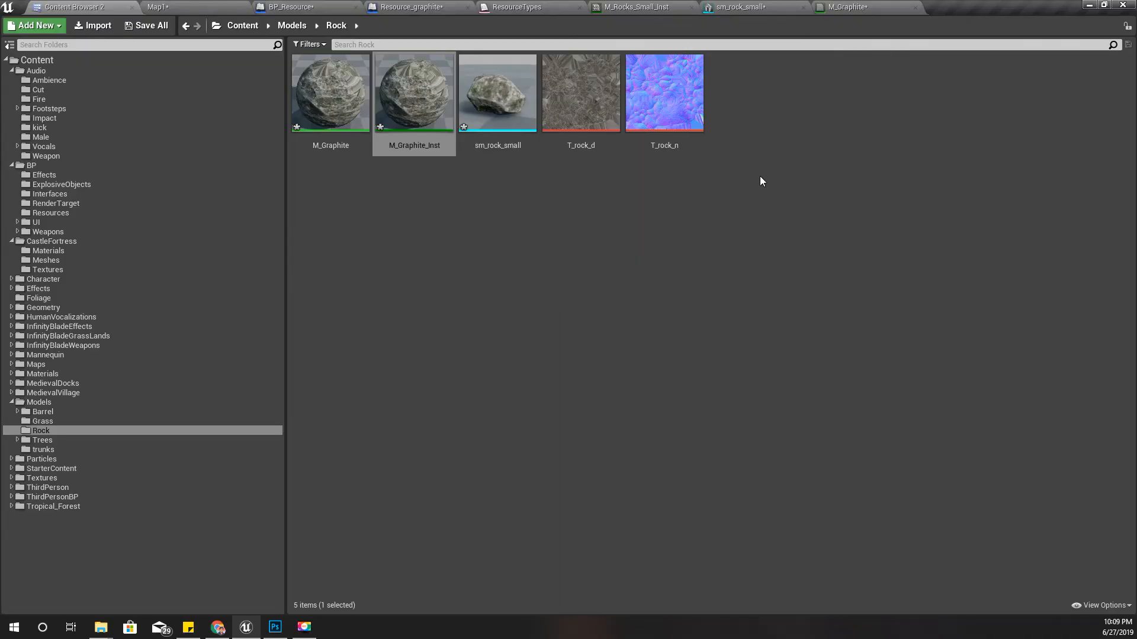
pyautogui.moveTo(642, 9); pyautogui.dragTo(637, 178)
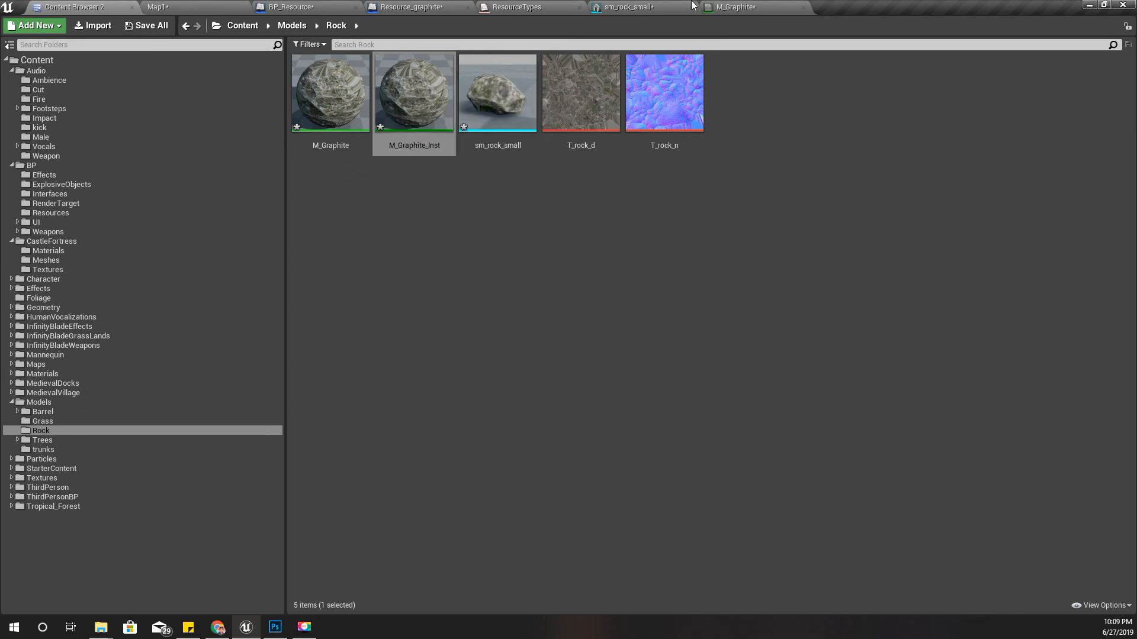
pyautogui.doubleClick(385, 98)
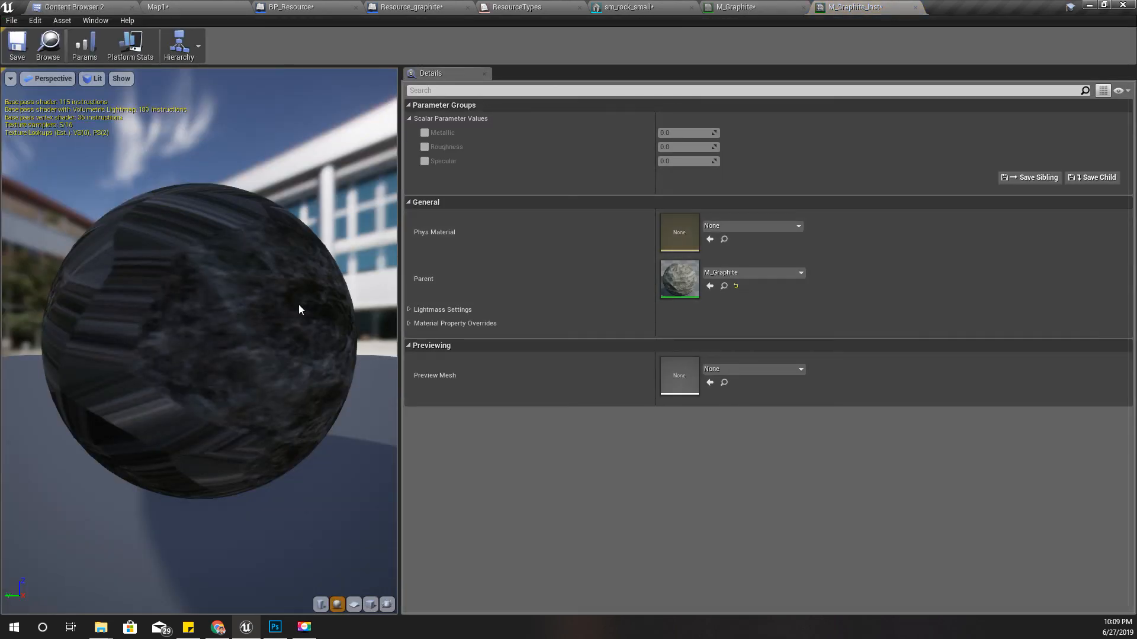
# - Enable the Metallic, Roughness and Specular overrides in M_Graphite_Inst, set Metallic to 1, and check the look on sm_rock_small
pyautogui.moveTo(260, 343); pyautogui.dragTo(145, 331)
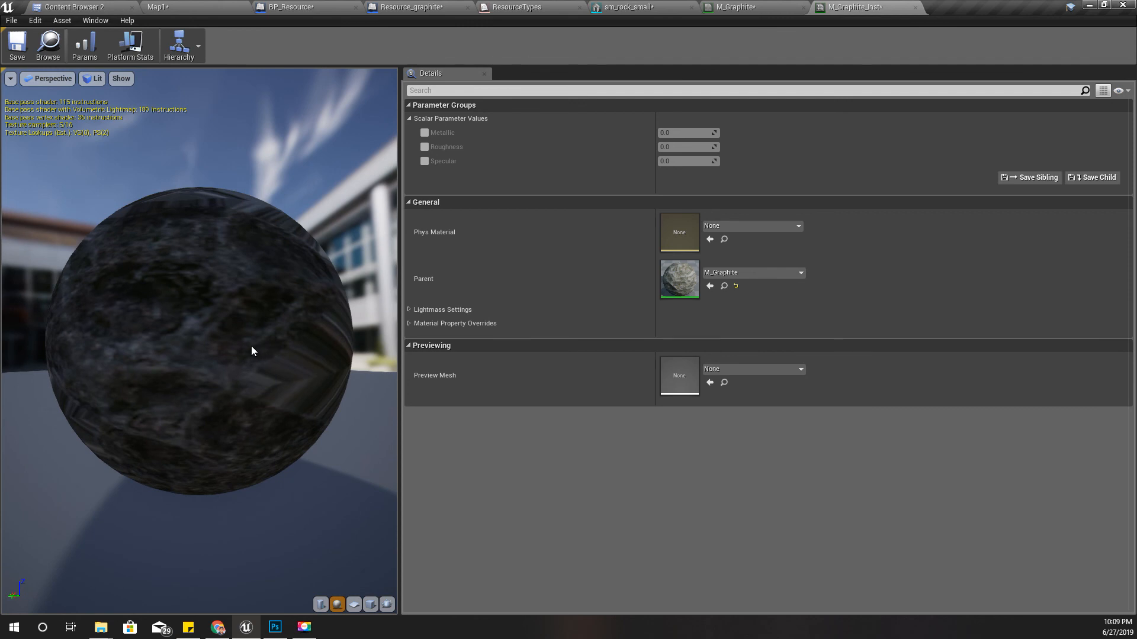
pyautogui.scroll(-4, 251, 351)
pyautogui.moveTo(252, 351); pyautogui.dragTo(287, 351)
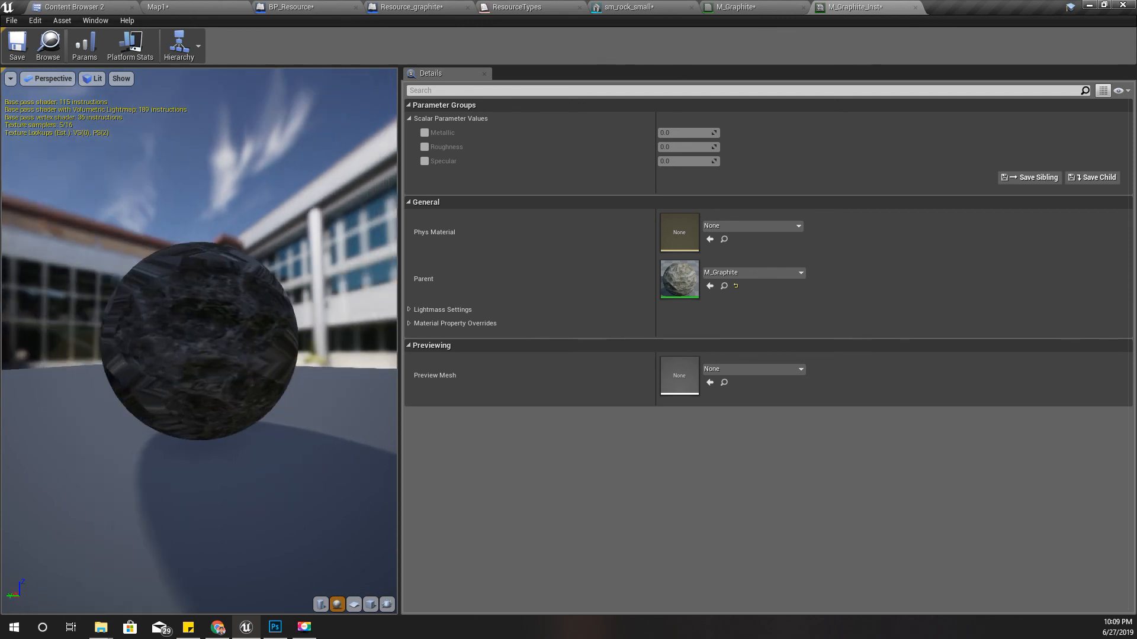
pyautogui.click(425, 133)
pyautogui.click(424, 161)
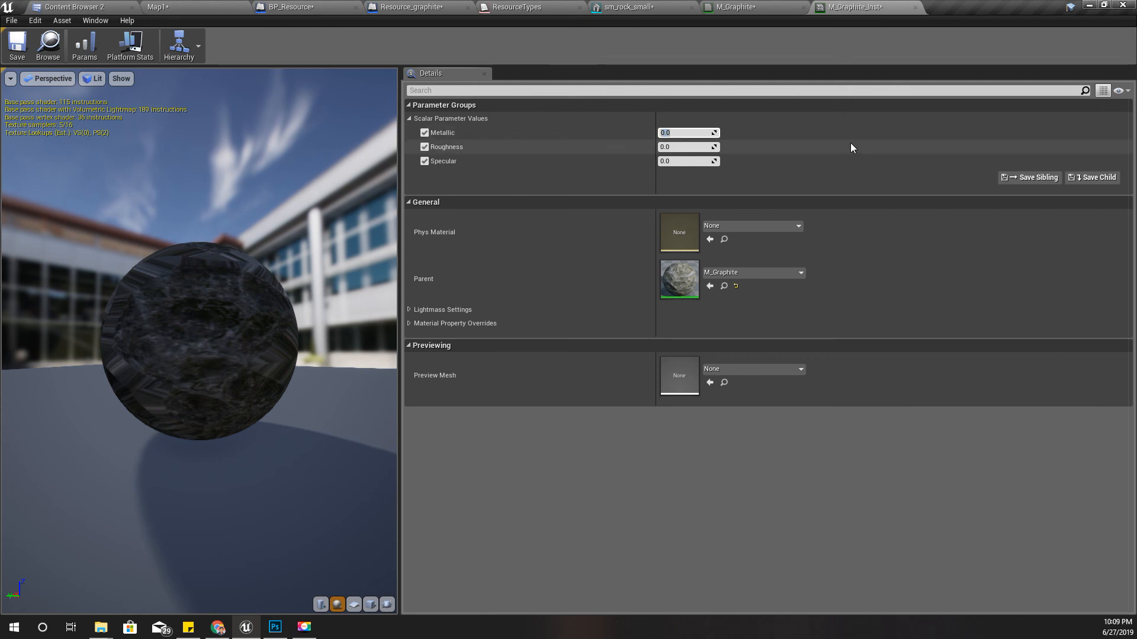
pyautogui.write('1')
pyautogui.press('Return')
pyautogui.moveTo(180, 330); pyautogui.dragTo(260, 351)
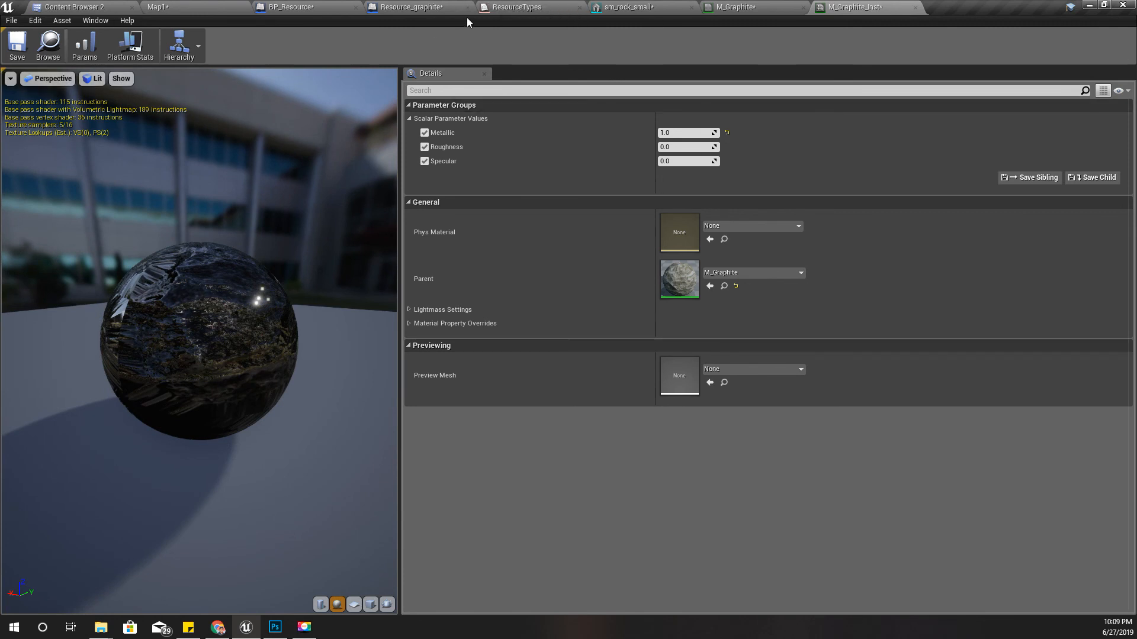
pyautogui.click(609, 4)
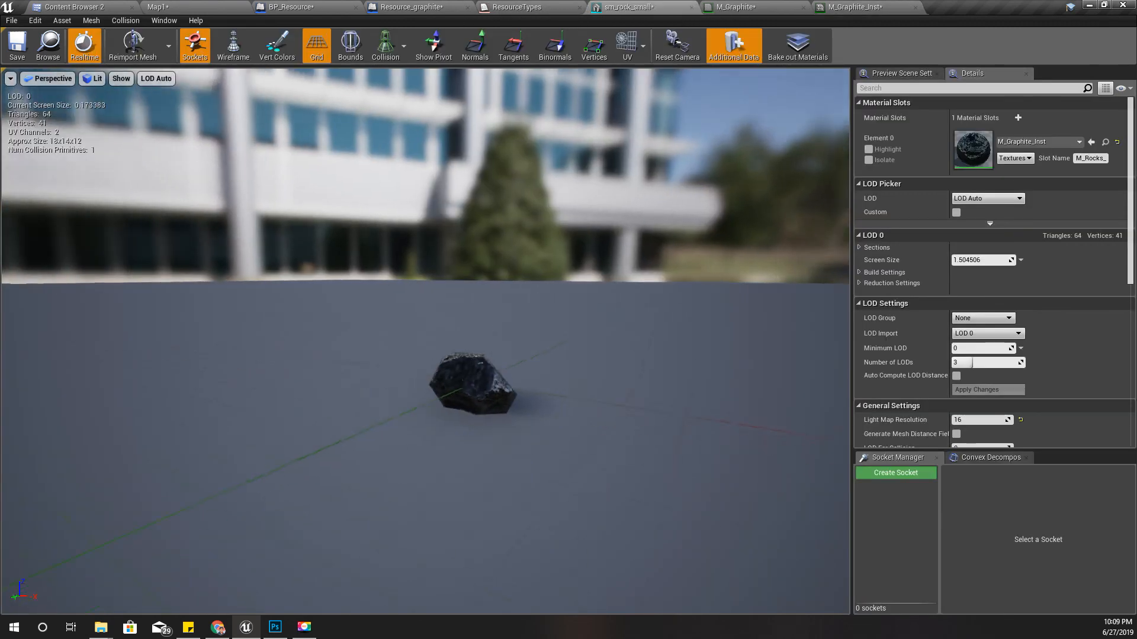
pyautogui.moveTo(449, 367); pyautogui.dragTo(478, 338)
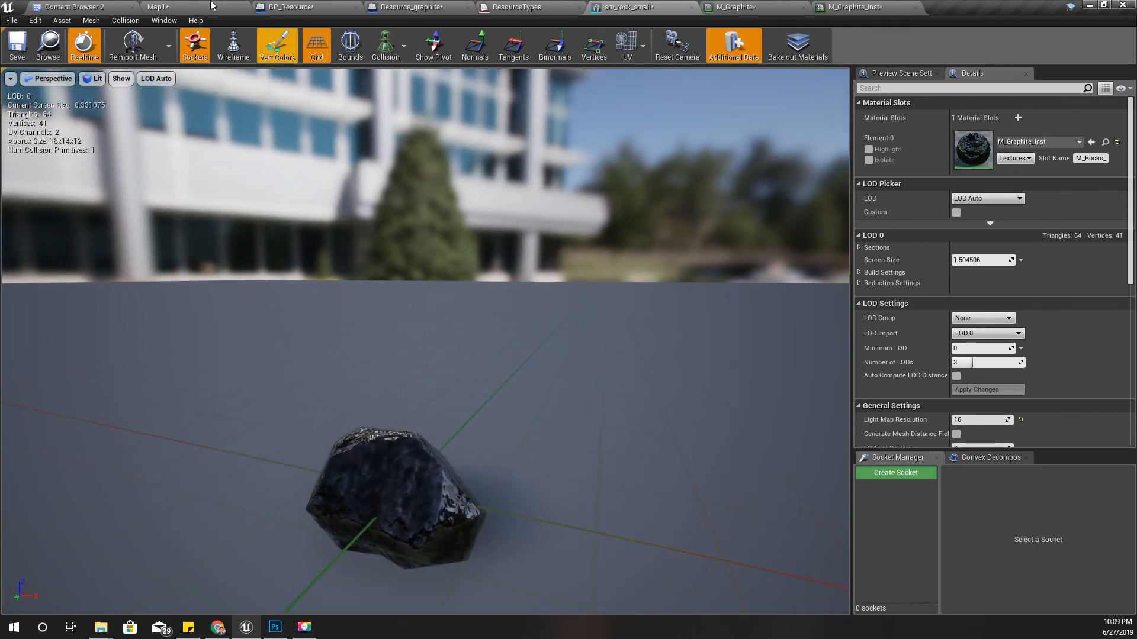
# - Set the static mesh of the Quiver component in Resource_graphite to sm_rock_small and compile the blueprint
pyautogui.click(118, 5)
pyautogui.click(414, 6)
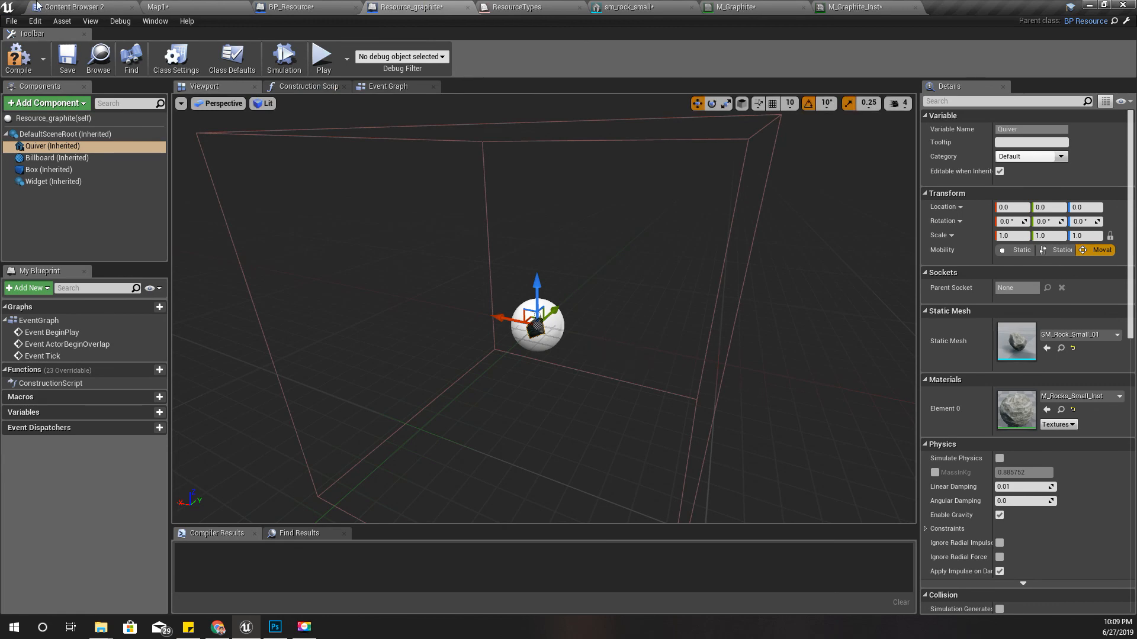
pyautogui.click(83, 6)
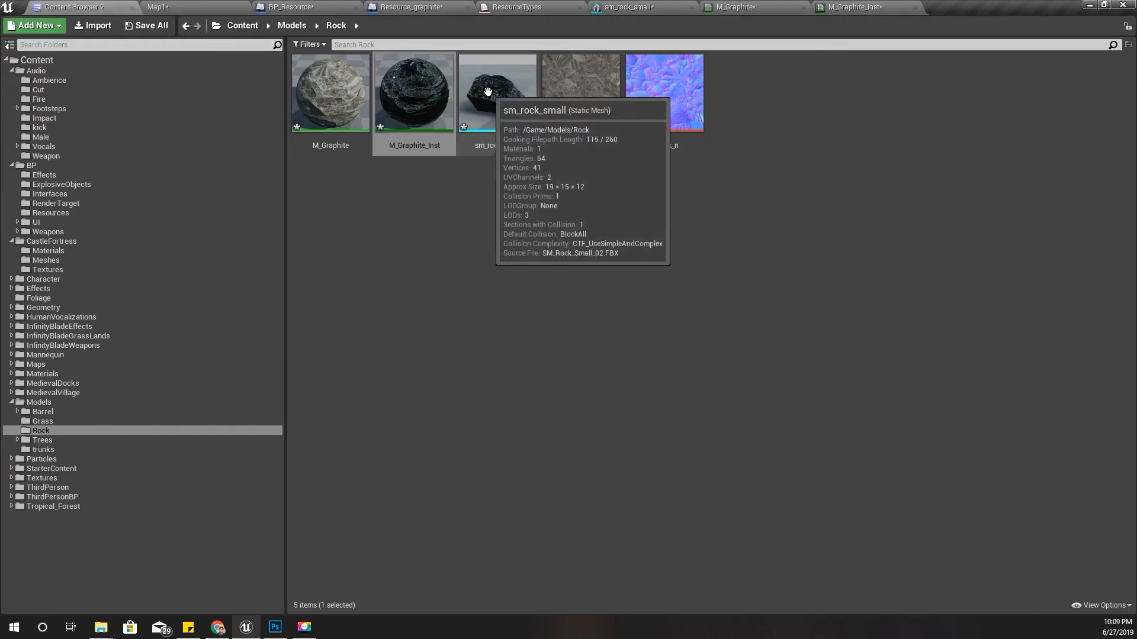
pyautogui.moveTo(498, 94); pyautogui.dragTo(947, 341)
pyautogui.moveTo(595, 378); pyautogui.dragTo(334, 290, button='right')
pyautogui.press('w')
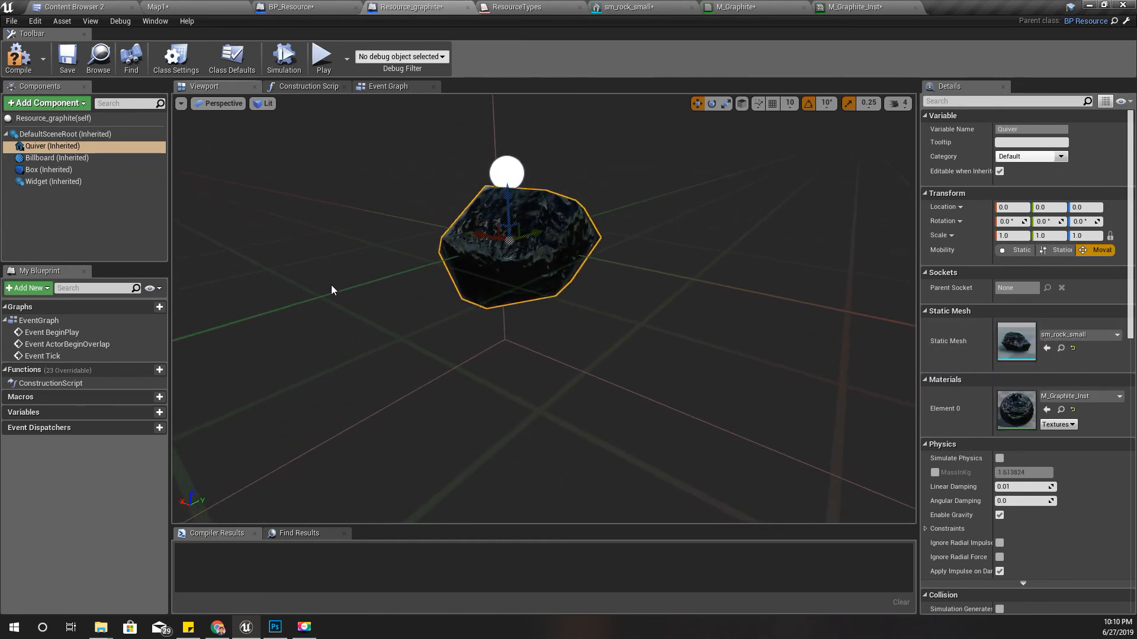
pyautogui.click(24, 59)
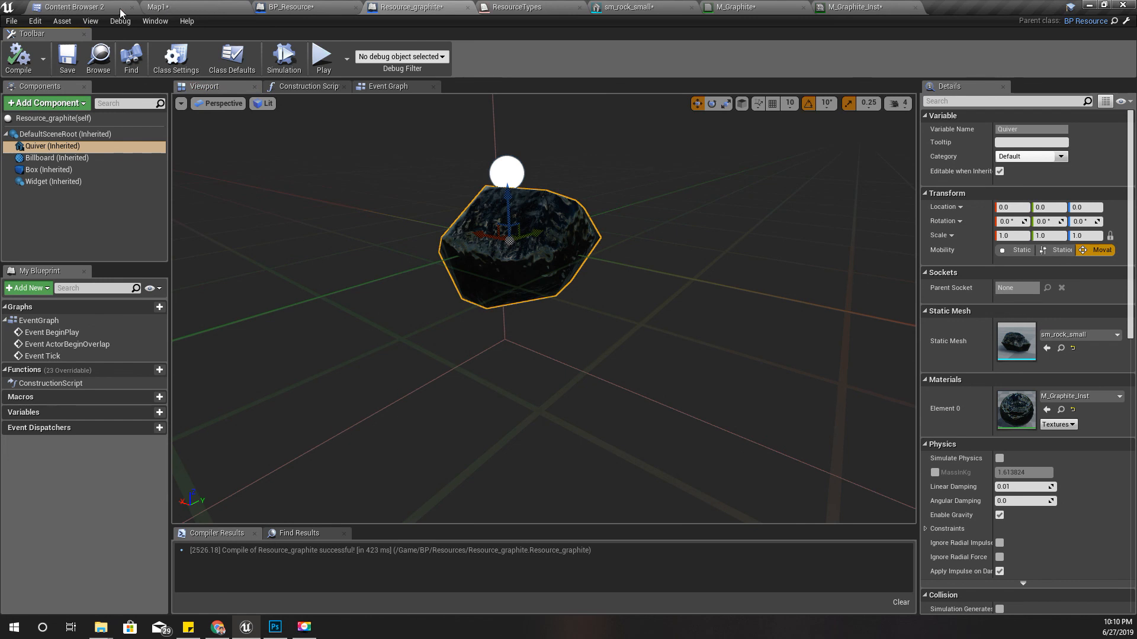
# - Place a Resource_graphite actor on the open ground in Map1 and check it in full-screen game view
pyautogui.click(93, 59)
pyautogui.moveTo(580, 112); pyautogui.dragTo(423, 237)
pyautogui.press('f')
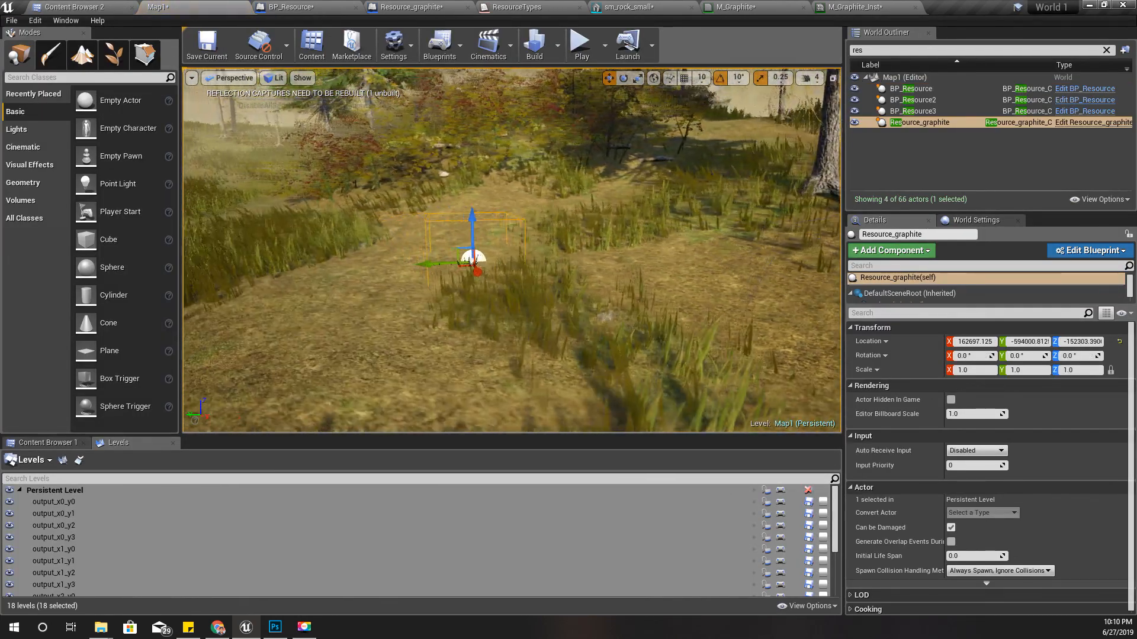
pyautogui.press('F11')
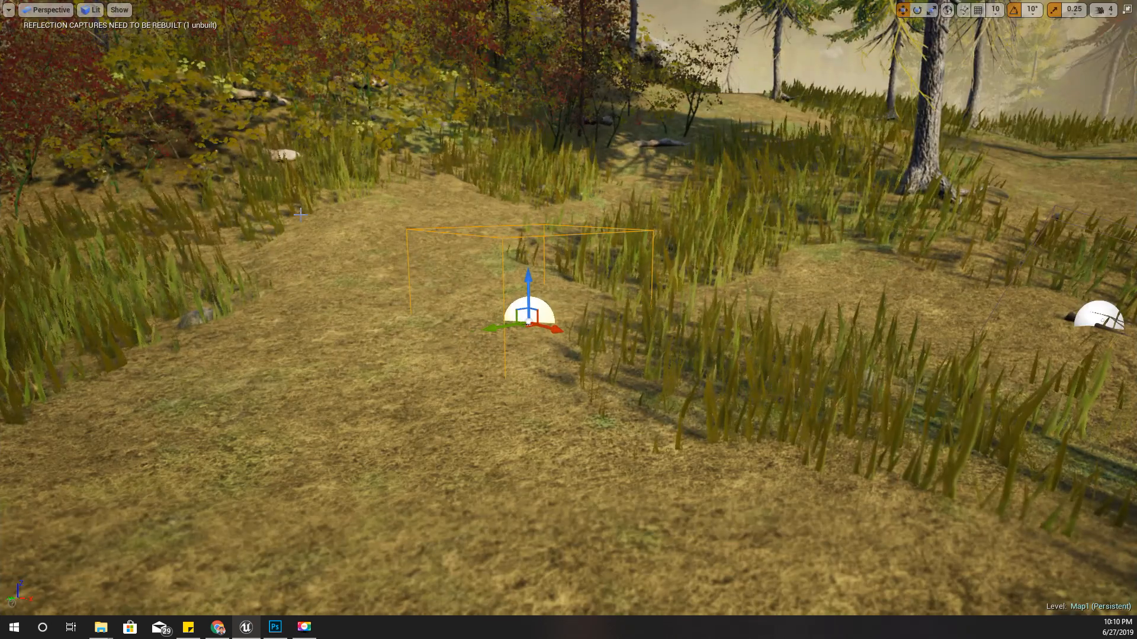
pyautogui.press('g')
pyautogui.press('w')
pyautogui.moveTo(456, 303); pyautogui.dragTo(498, 336, button='right')
pyautogui.press('s')
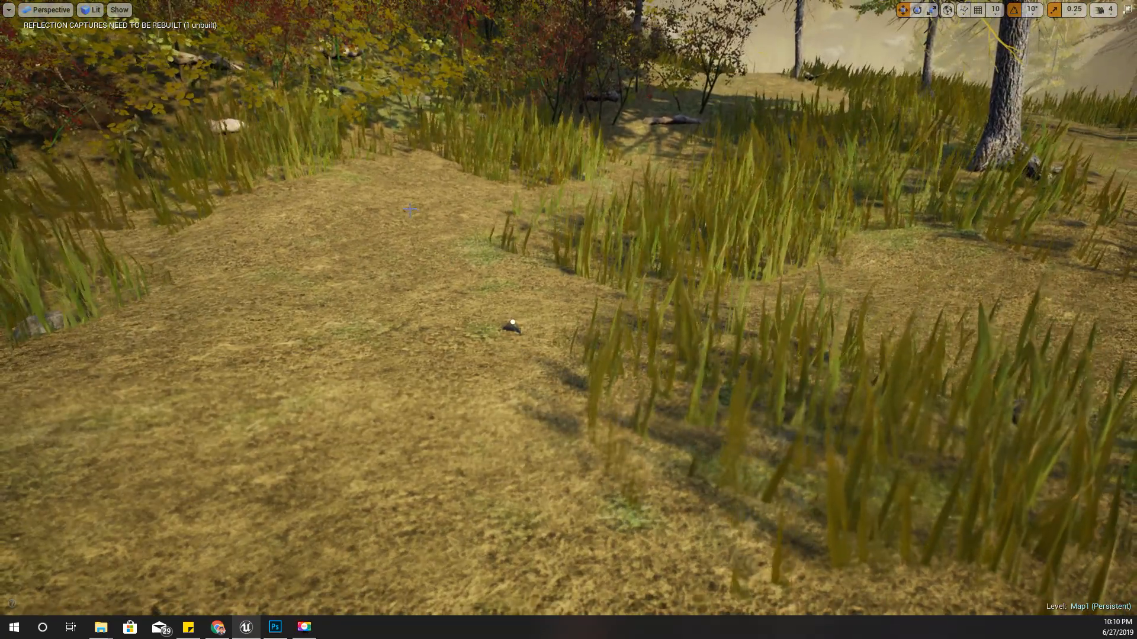
pyautogui.press('F11')
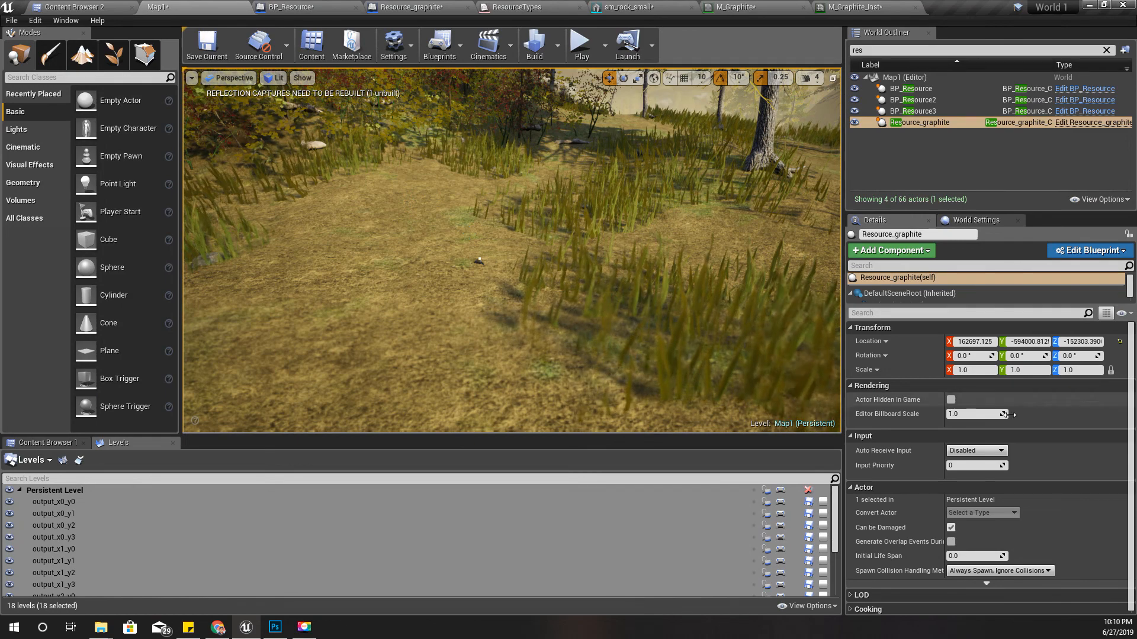
# - Find the PostProcessVolume actor by searching the level for "post" and disable it in its Post Process Volume Settings
pyautogui.click(1107, 49)
pyautogui.scroll(-3, 977, 145)
pyautogui.click(968, 146)
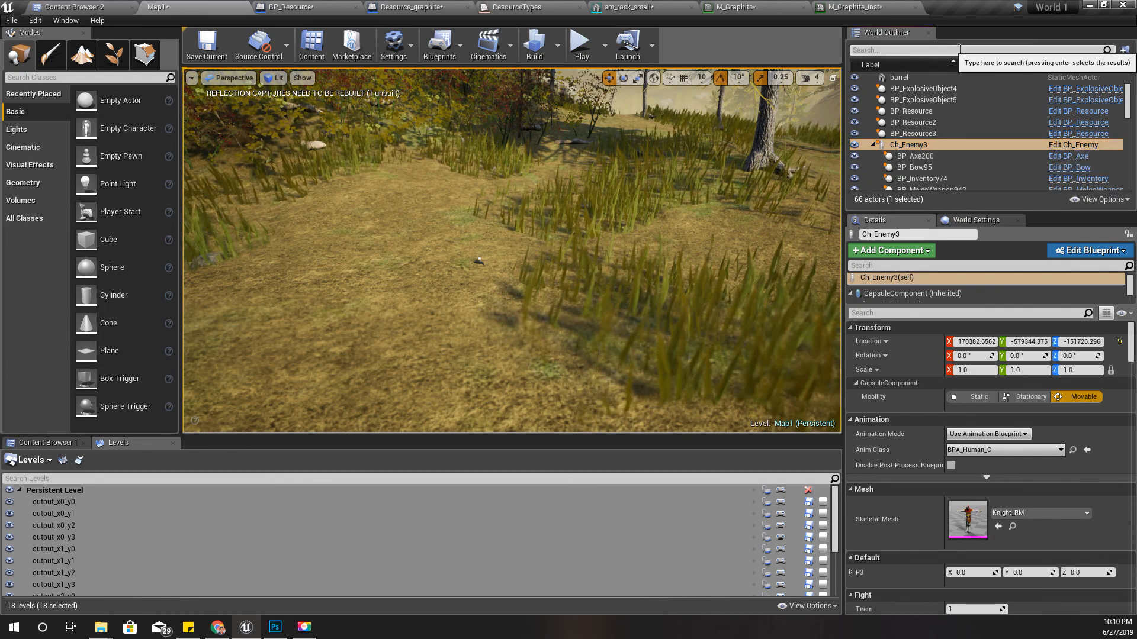
pyautogui.write('post')
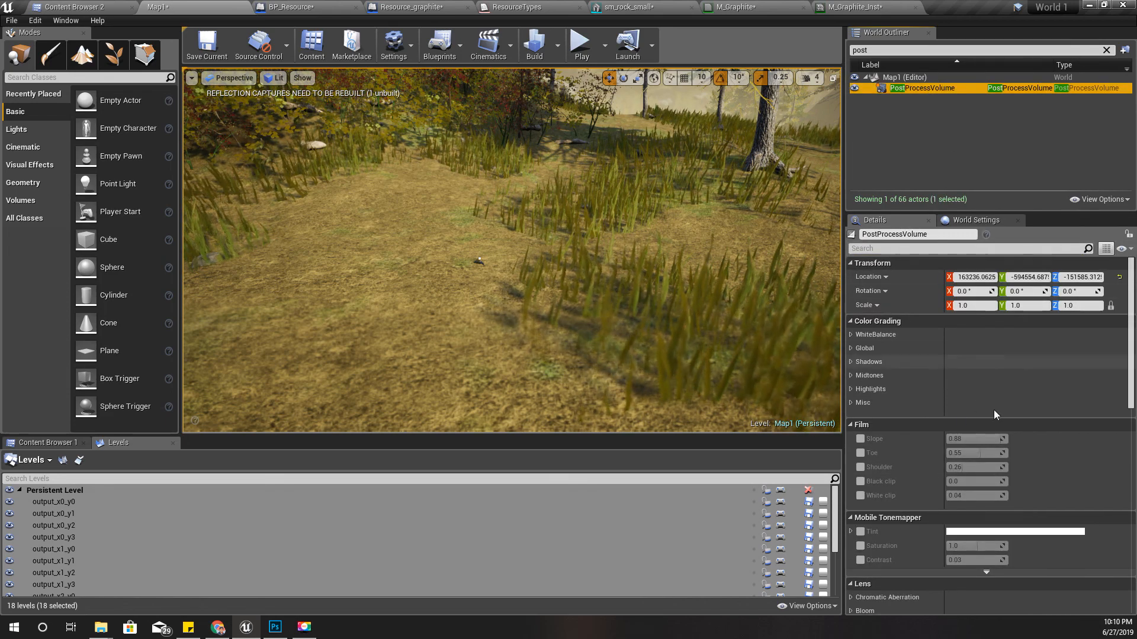
pyautogui.scroll(-10, 994, 411)
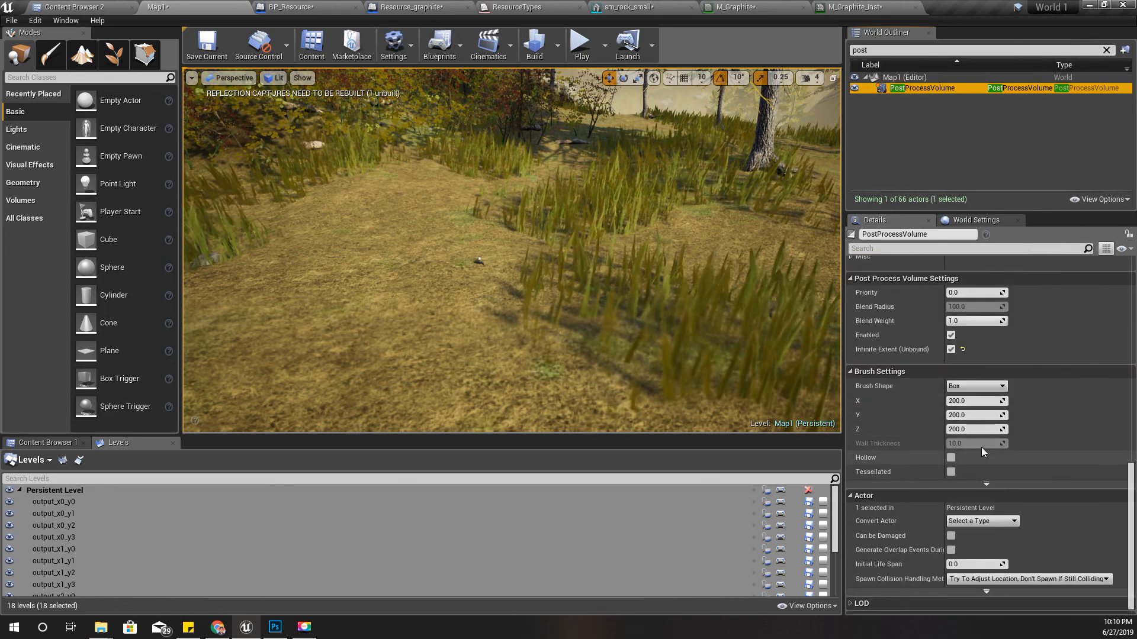
pyautogui.click(950, 335)
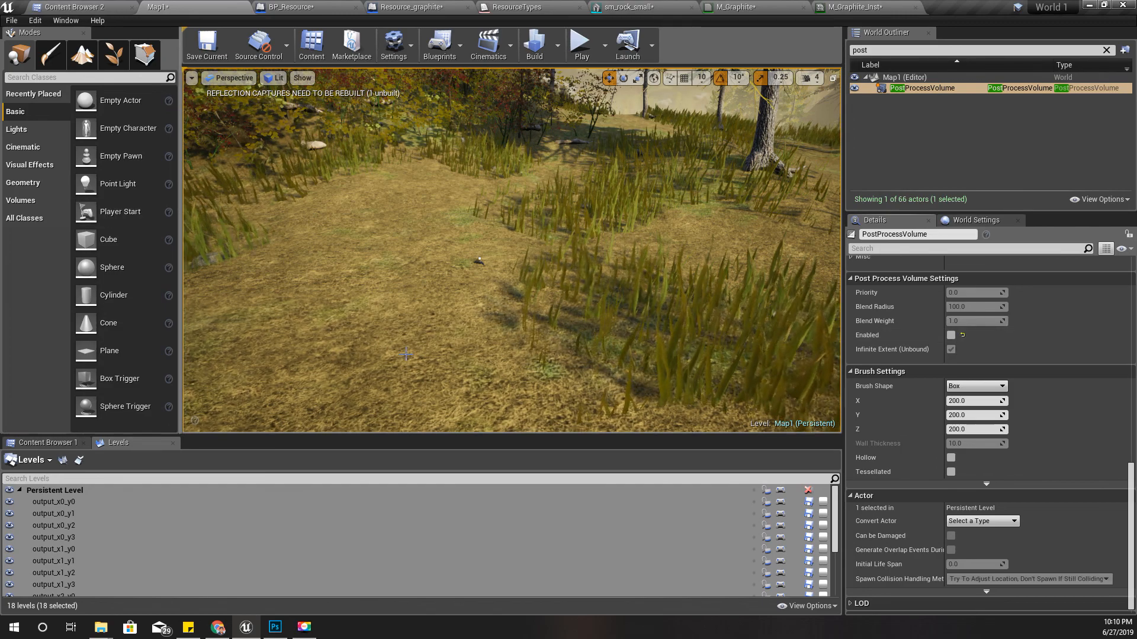
# - Play the level full screen and walk the character up to the graphite rock
pyautogui.press('F11')
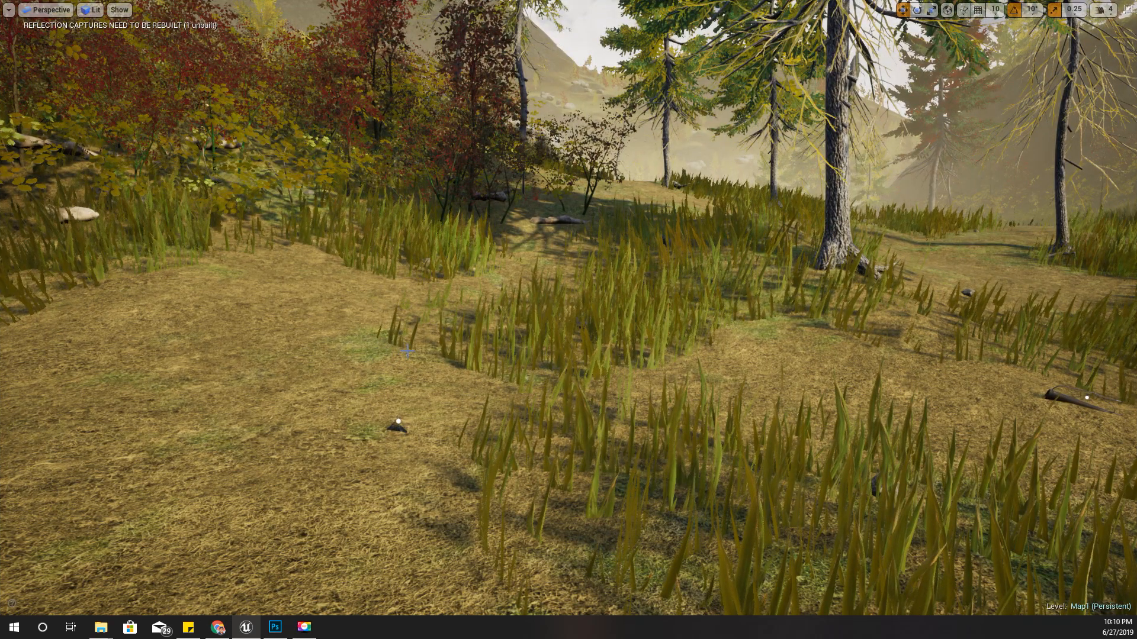
pyautogui.hotkey('alt', 'p')
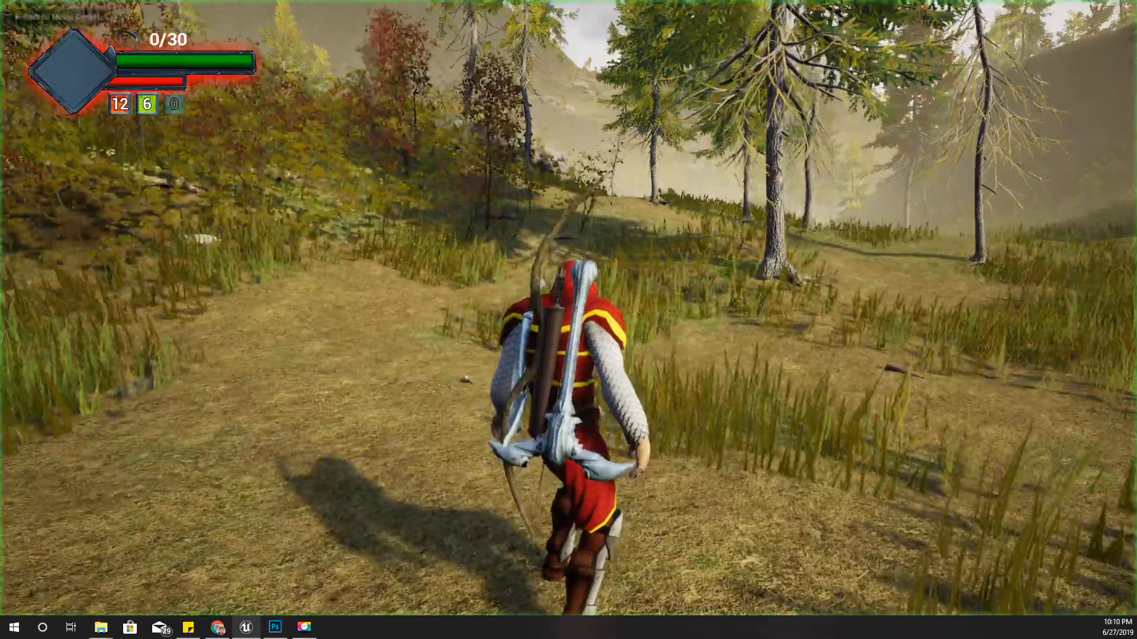
pyautogui.press('w')
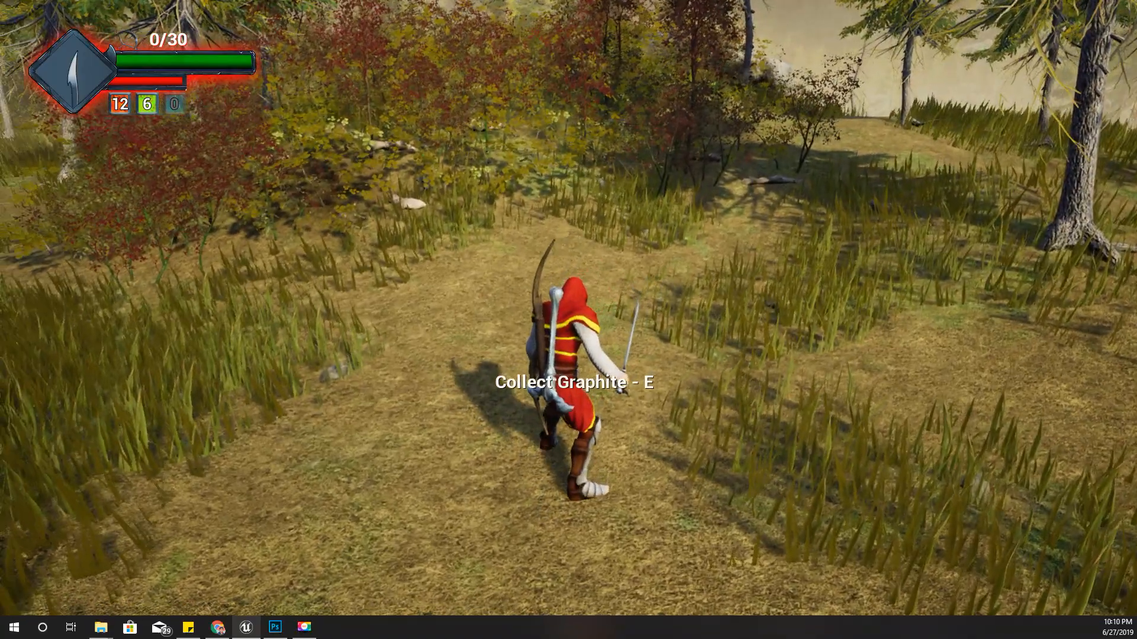
# - Collect the graphite from the rock, end the play session and leave full-screen view
pyautogui.press('e')
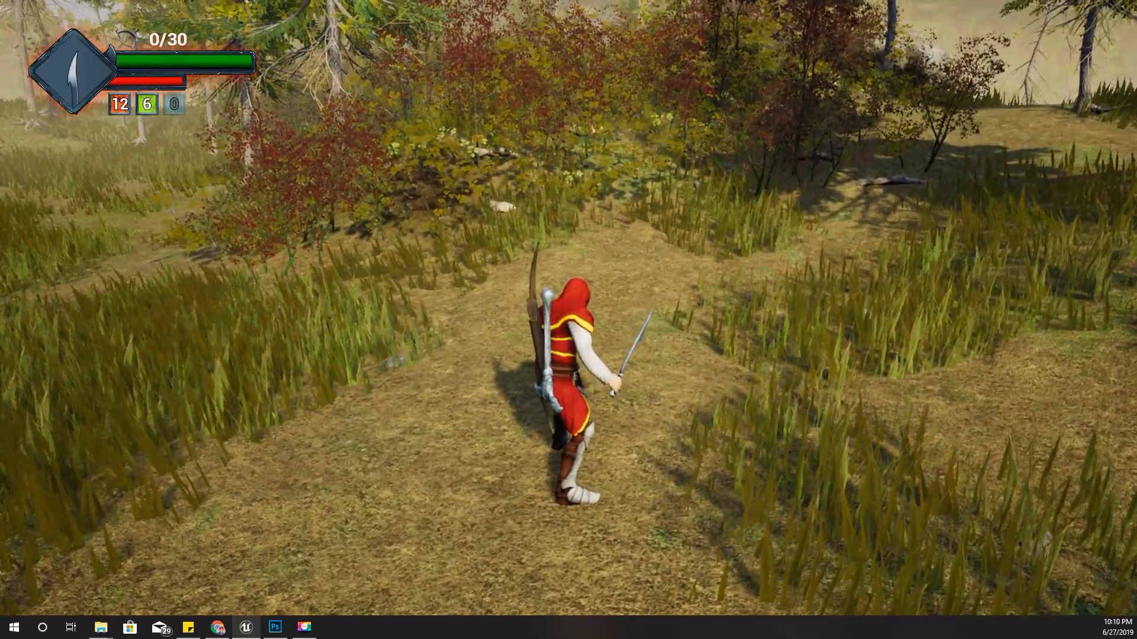
pyautogui.press('Escape')
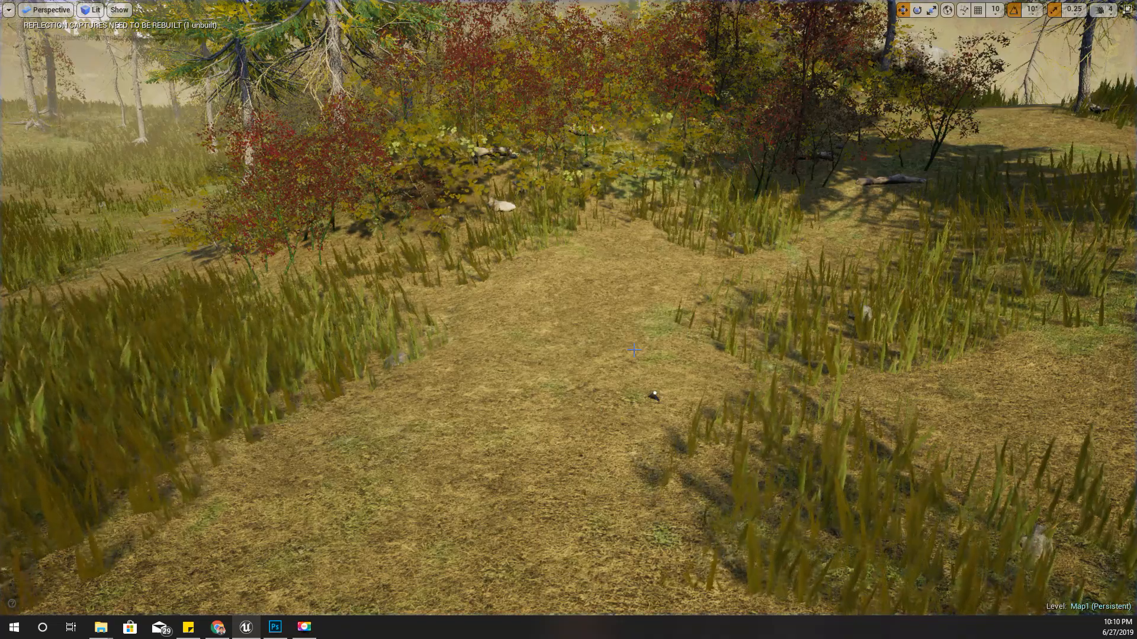
pyautogui.press('F11')
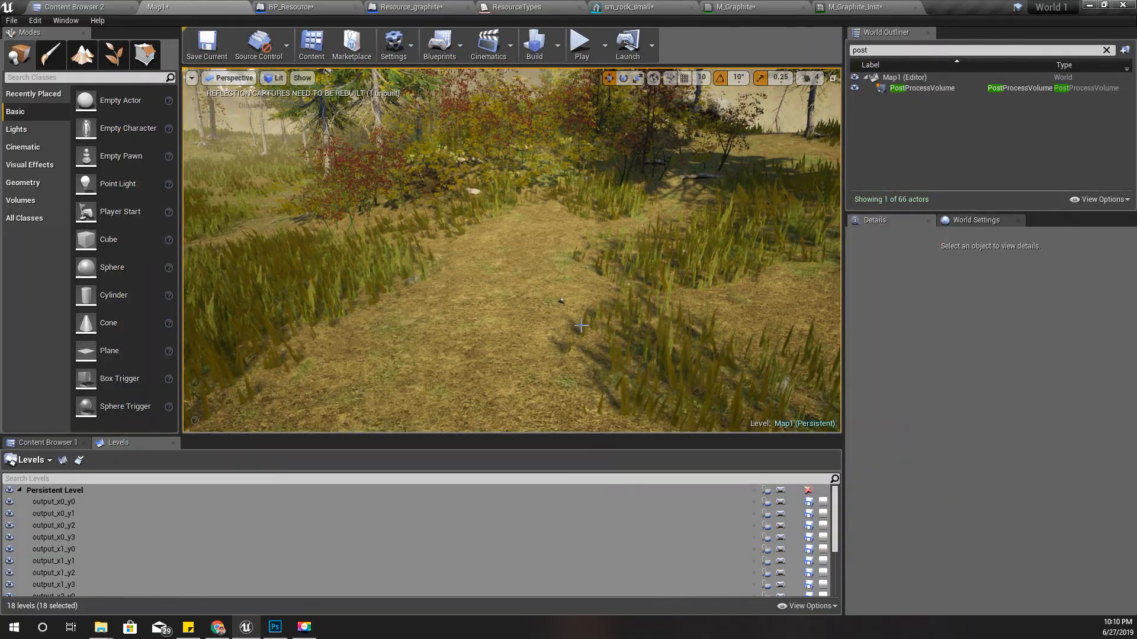
# - Set the scale of the Quiver component in Resource_graphite to 3.0 on all three axes
pyautogui.scroll(4, 580, 325)
pyautogui.click(599, 342)
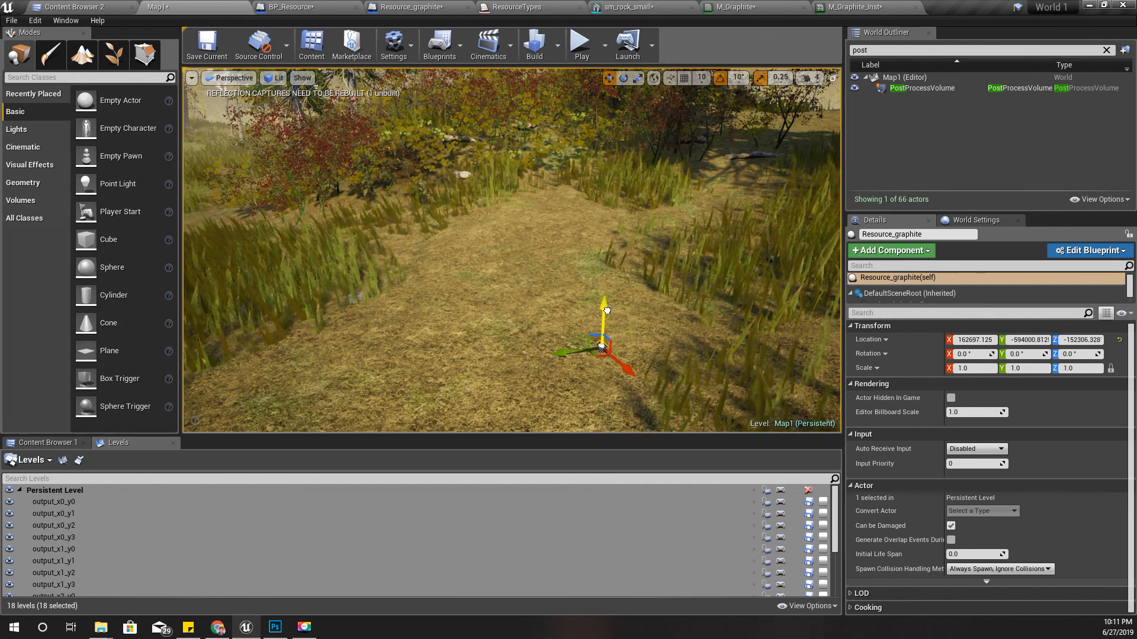
pyautogui.click(454, 7)
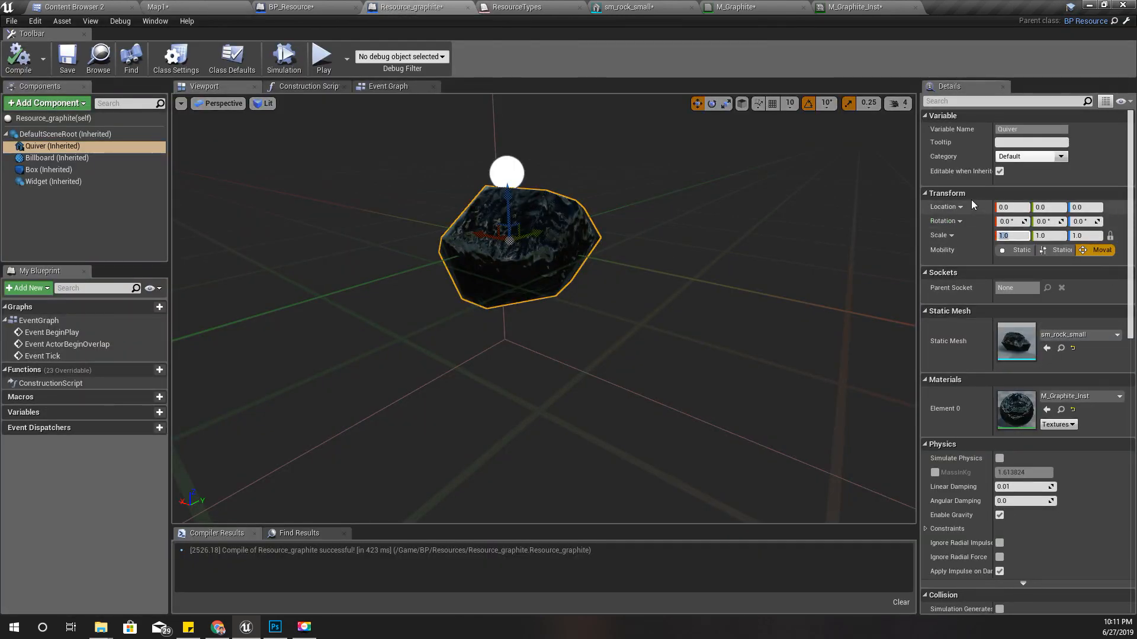
pyautogui.write('3')
pyautogui.press('Tab')
pyautogui.press('Tab')
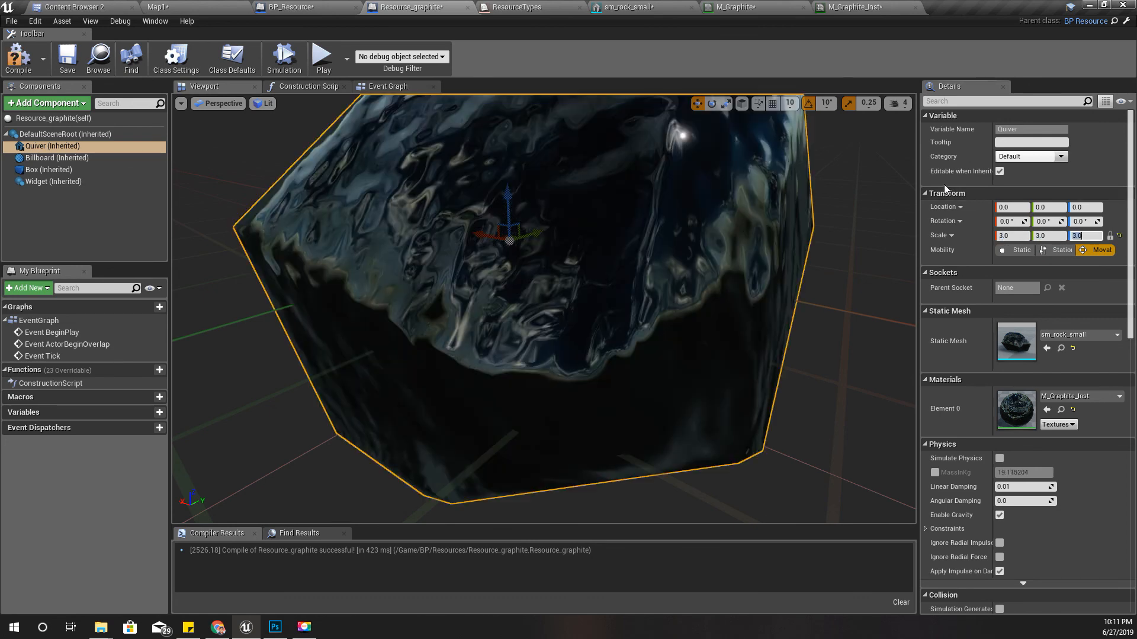
# - Return to Map1 and check the enlarged graphite rock on the ground in full-screen view
pyautogui.click(58, 7)
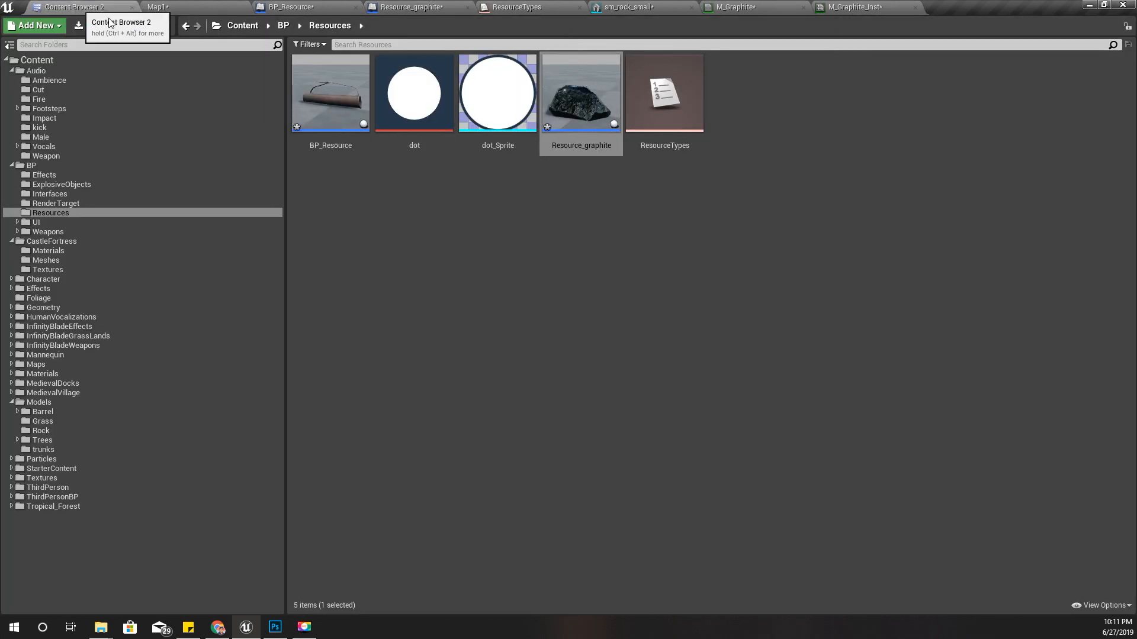
pyautogui.click(202, 5)
pyautogui.press('s')
pyautogui.moveTo(591, 329); pyautogui.dragTo(551, 300, button='right')
pyautogui.press('F11')
pyautogui.press('w')
pyautogui.press('s')
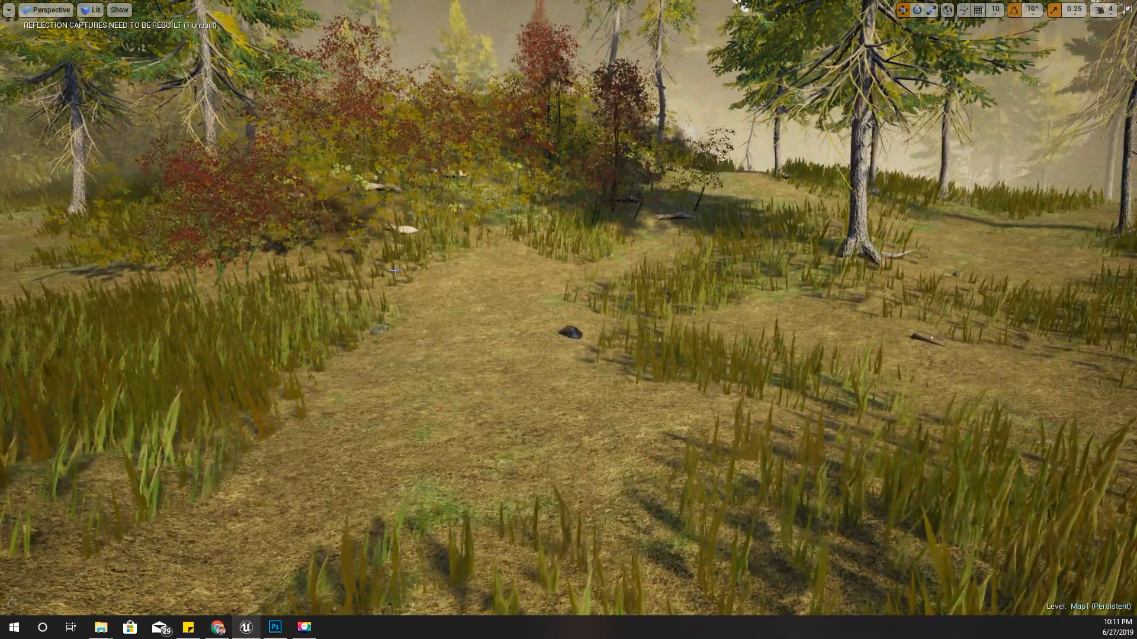
# - Play the level, walk the character to the enlarged graphite rock, collect from it and end the session
pyautogui.hotkey('alt', 'p')
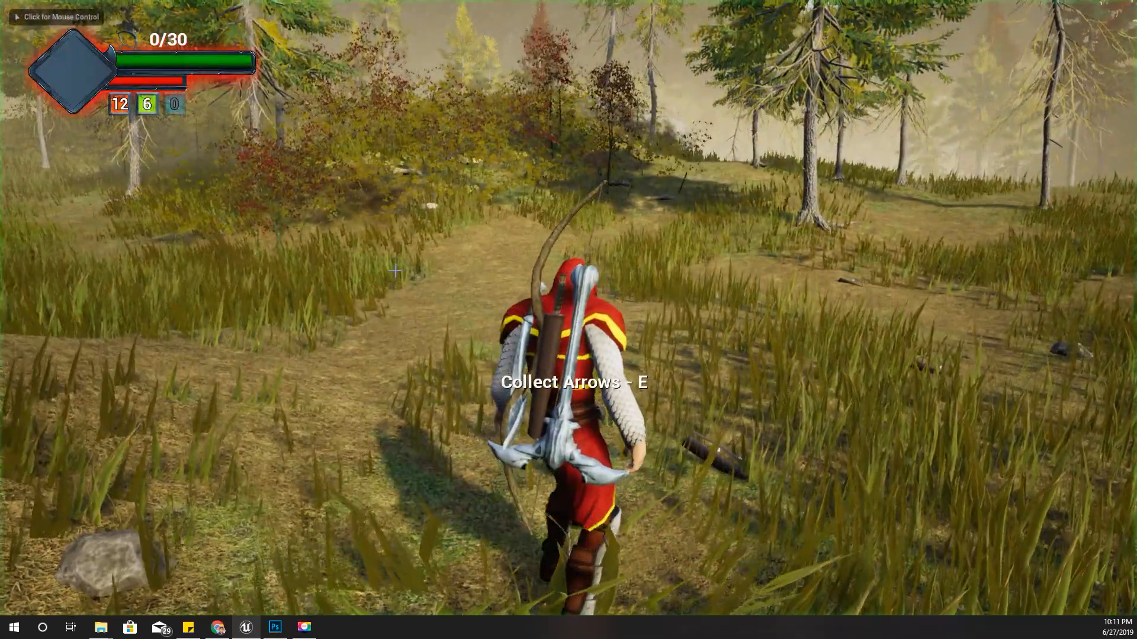
pyautogui.press('w')
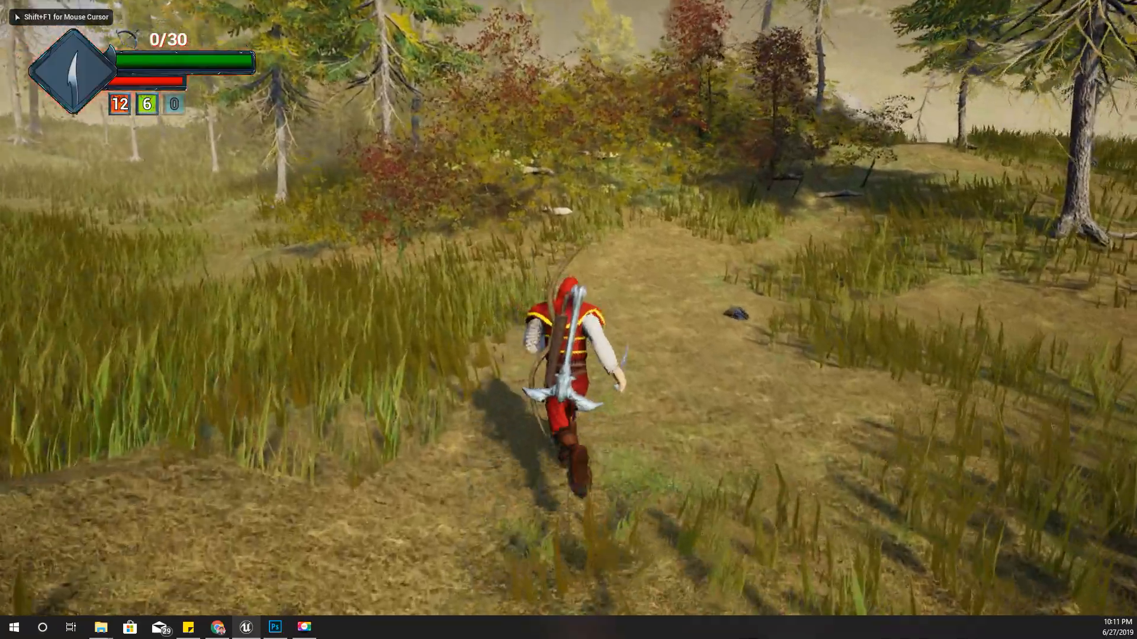
pyautogui.press('w')
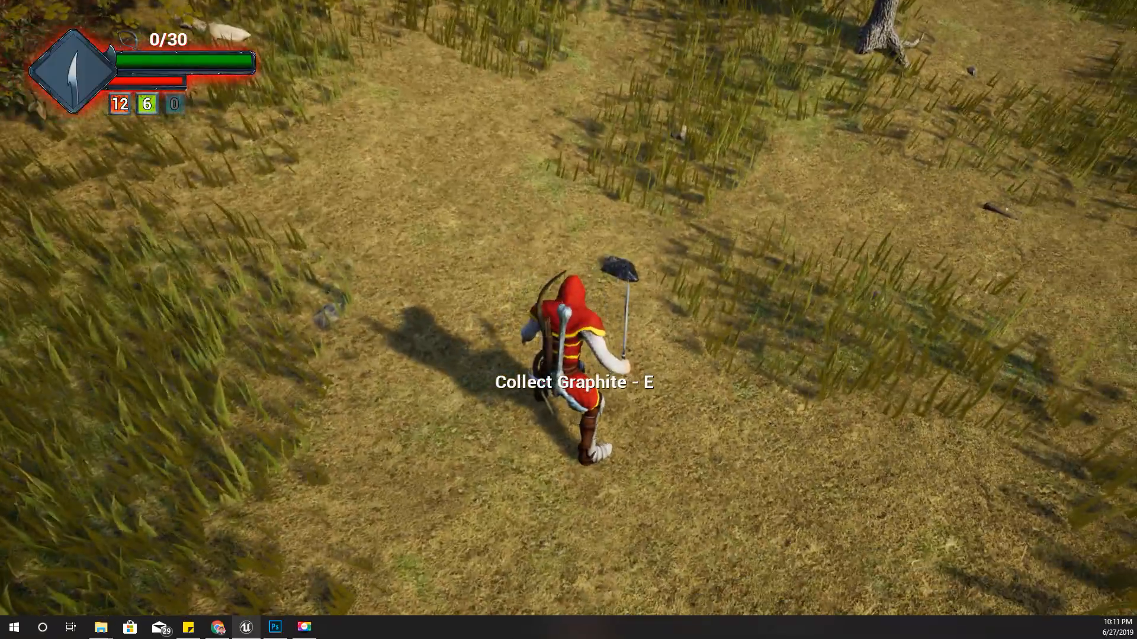
pyautogui.press('w')
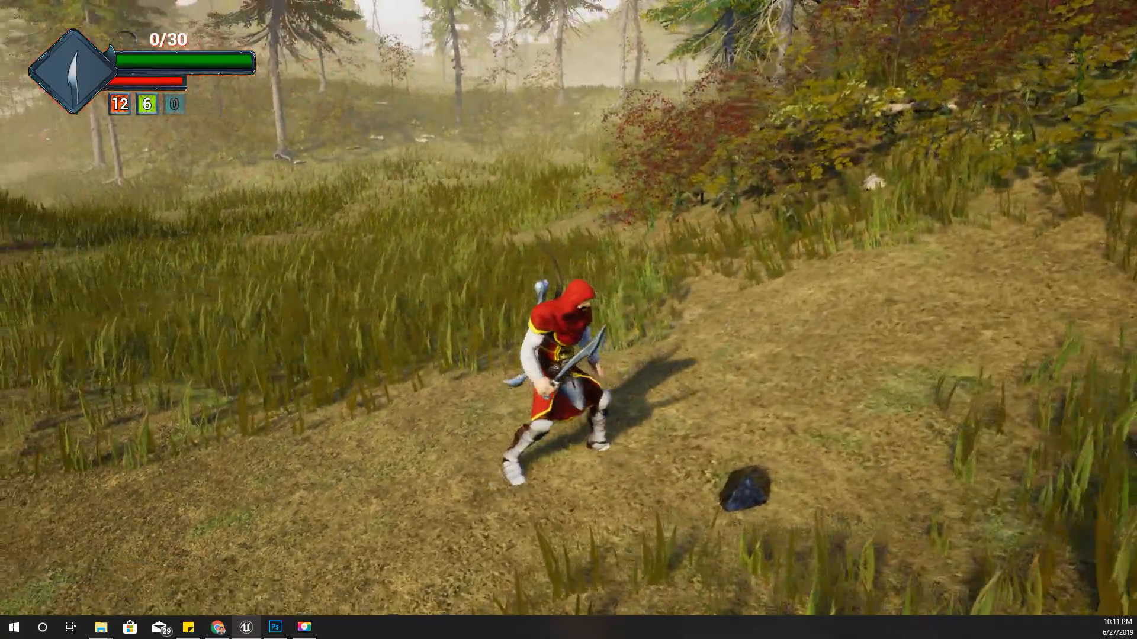
pyautogui.press('d')
pyautogui.press('e')
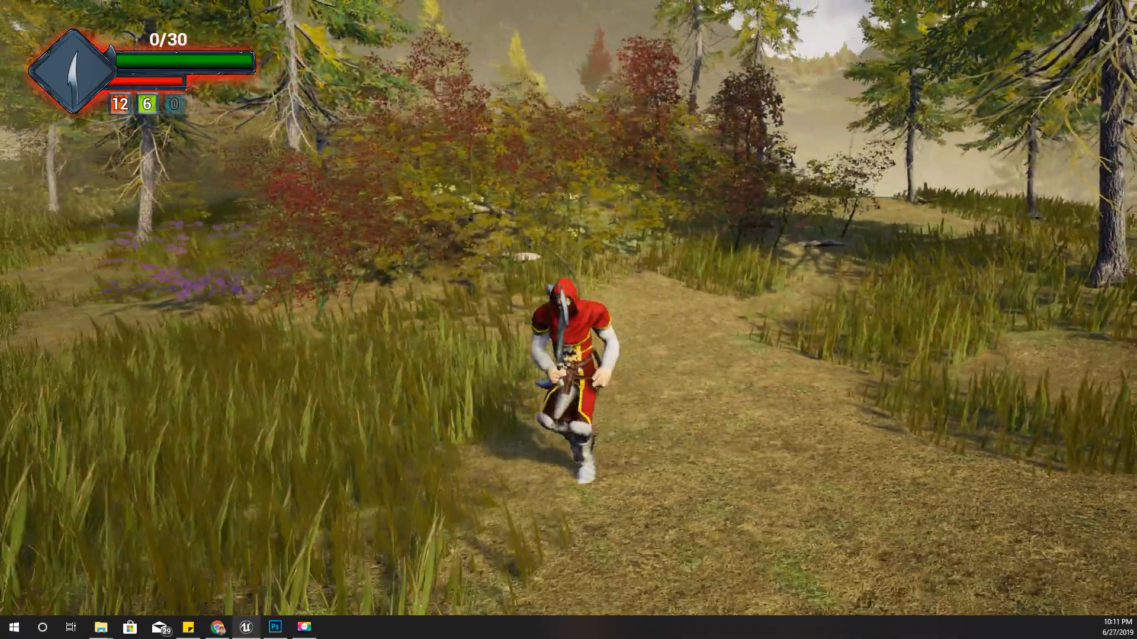
pyautogui.press('Escape')
pyautogui.press('F11')
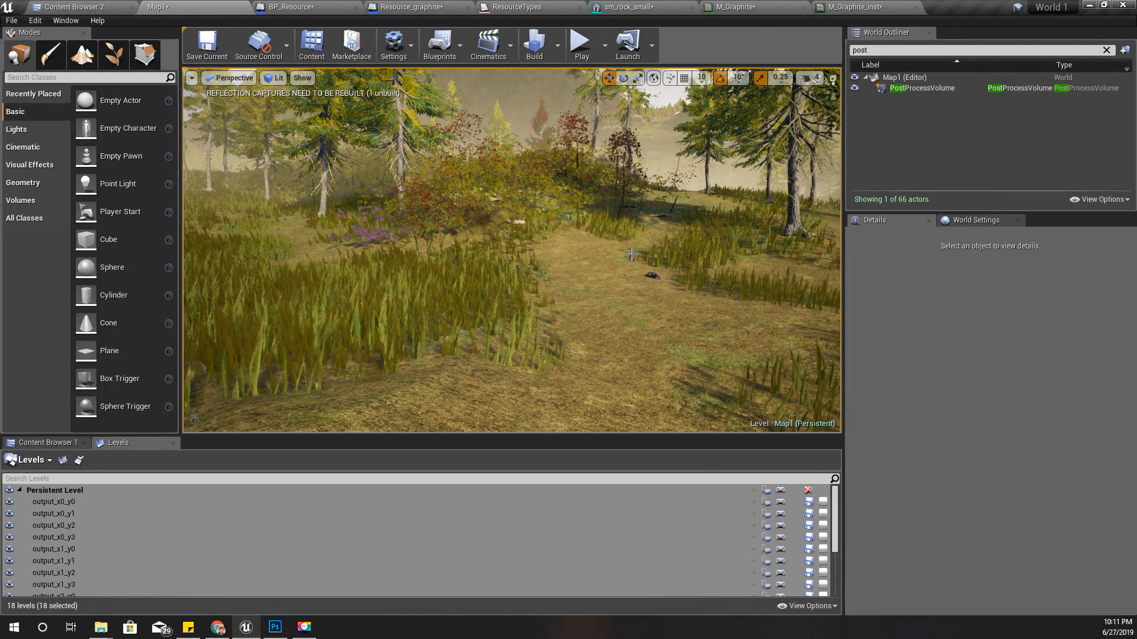
# - Play the level full screen from a new viewpoint, collect graphite from the rock again and stop playing
pyautogui.moveTo(631, 265); pyautogui.dragTo(641, 250, button='right')
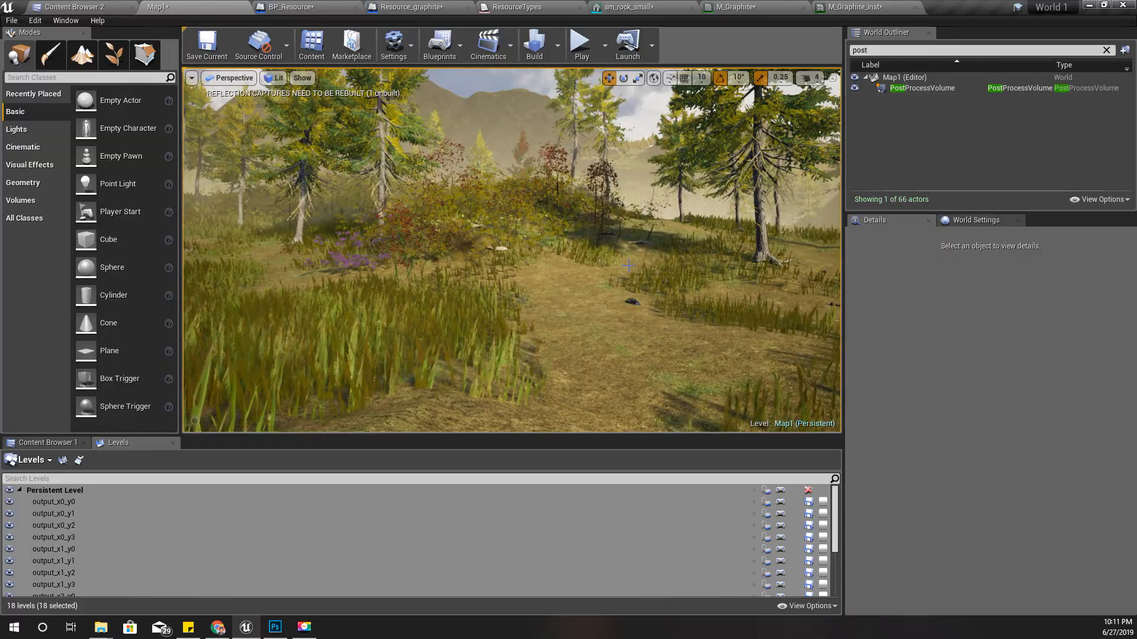
pyautogui.press('F11')
pyautogui.hotkey('alt', 'p')
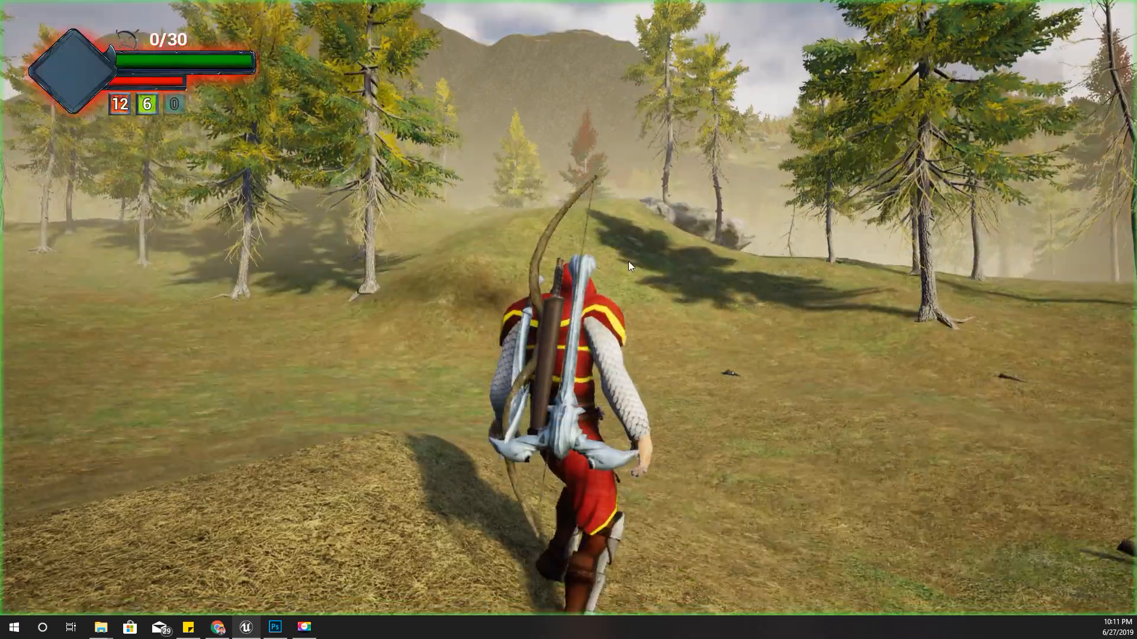
pyautogui.click(629, 265)
pyautogui.press('w')
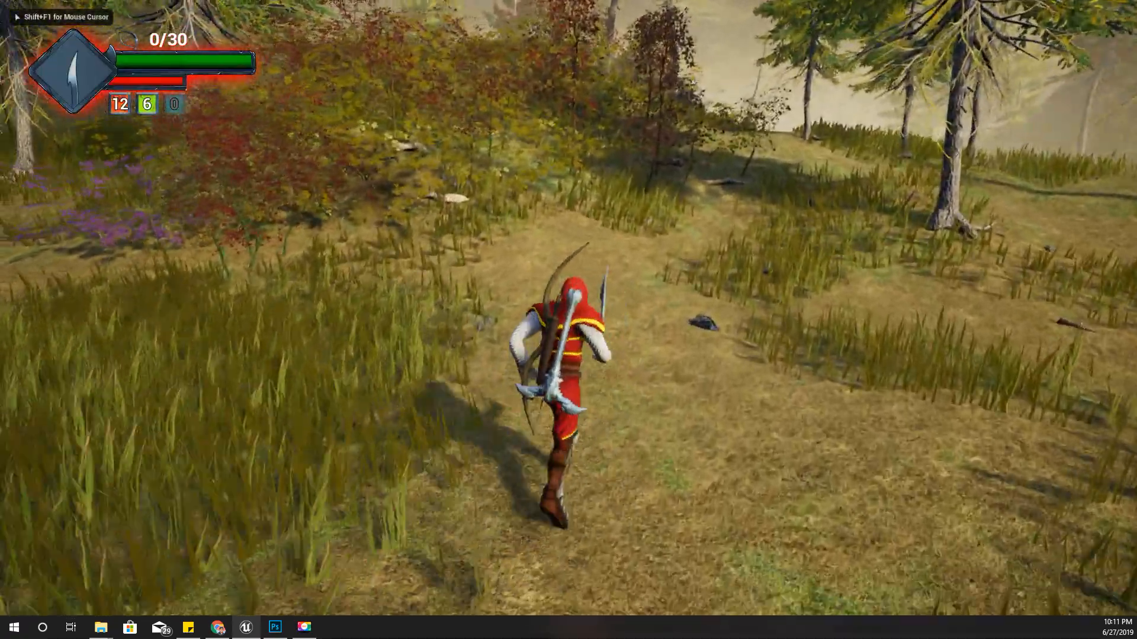
pyautogui.press('d')
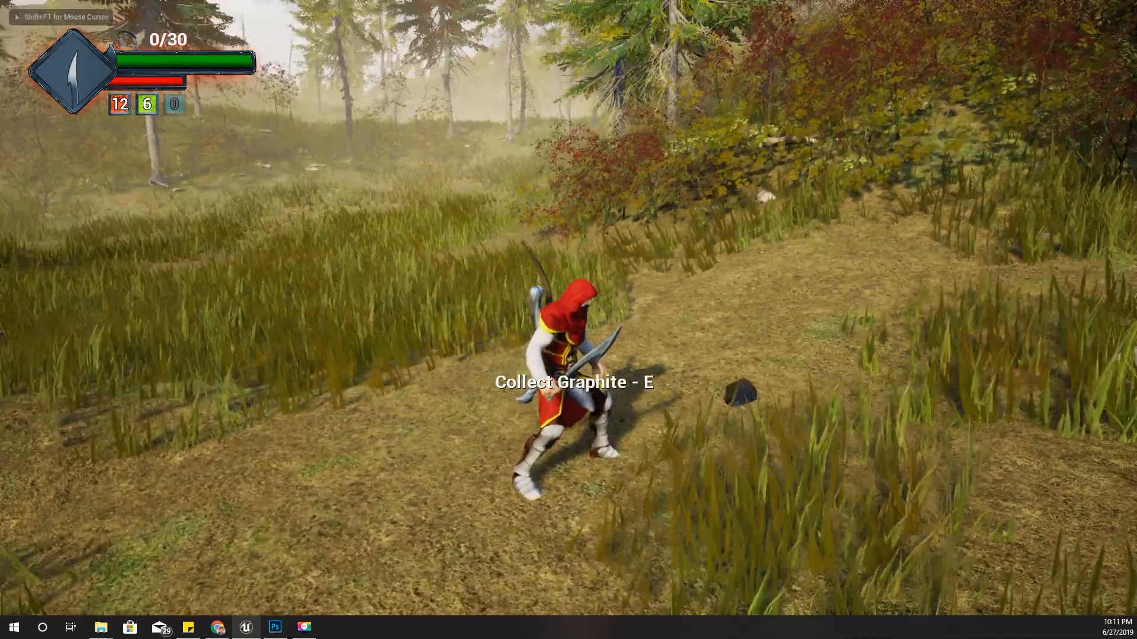
pyautogui.press('e')
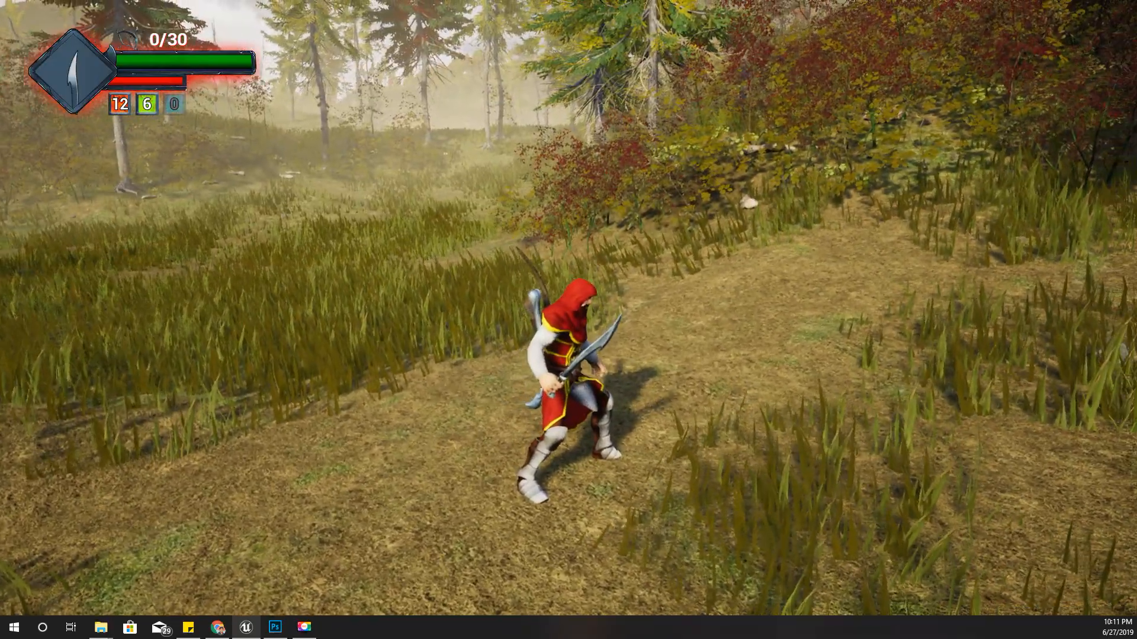
pyautogui.press('Escape')
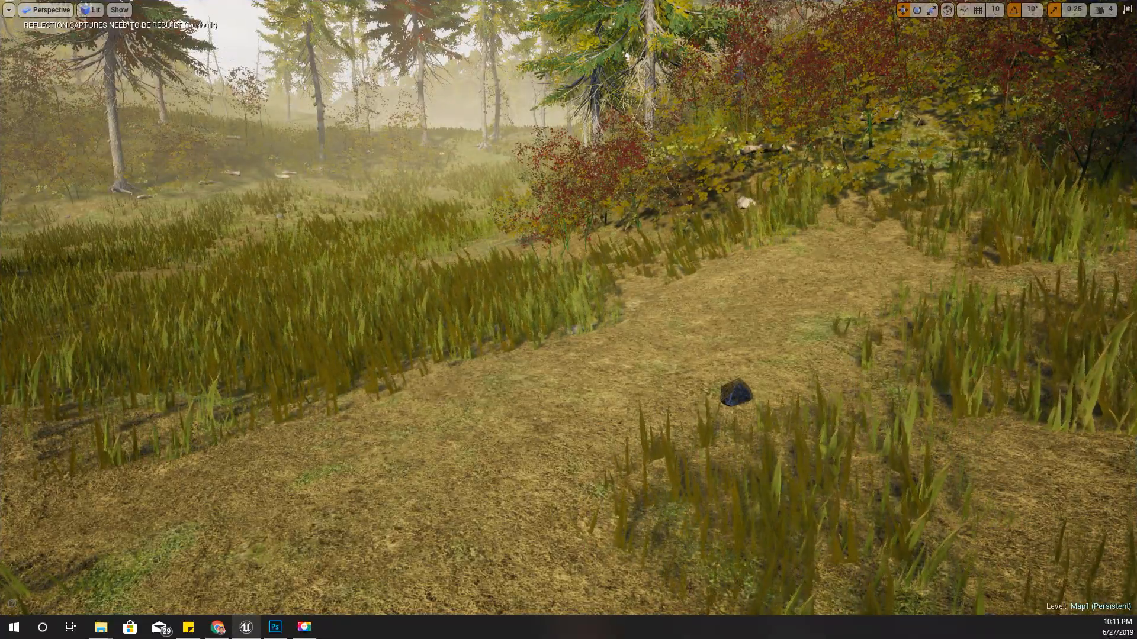
# - Inspect the graphite rock up close in the level and leave full-screen view
pyautogui.moveTo(568, 319); pyautogui.dragTo(530, 330, button='right')
pyautogui.press('w')
pyautogui.press('F11')
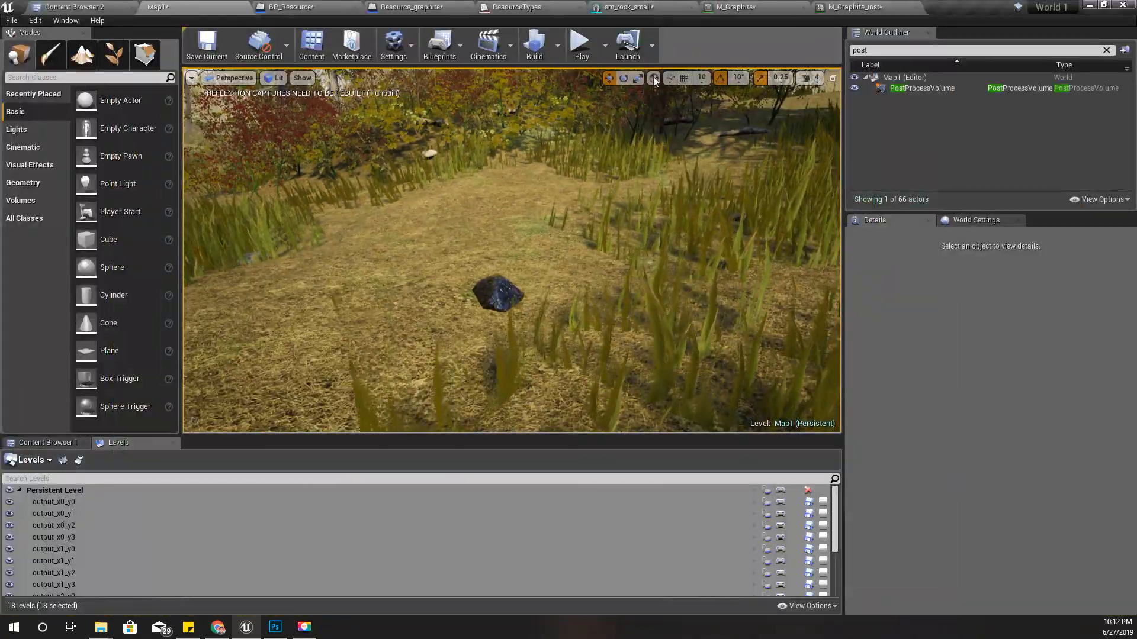
# - Raise the Billboard component in Resource_graphite above the rock, to a Z location of about 24.18
pyautogui.click(427, 7)
pyautogui.scroll(-5, 354, 218)
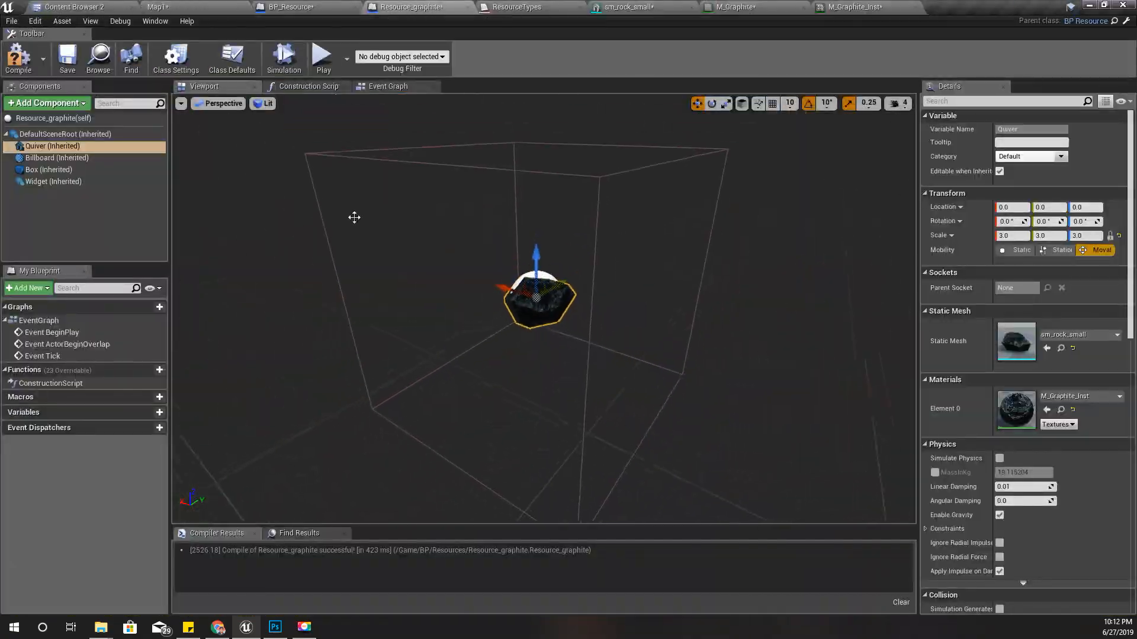
pyautogui.click(47, 158)
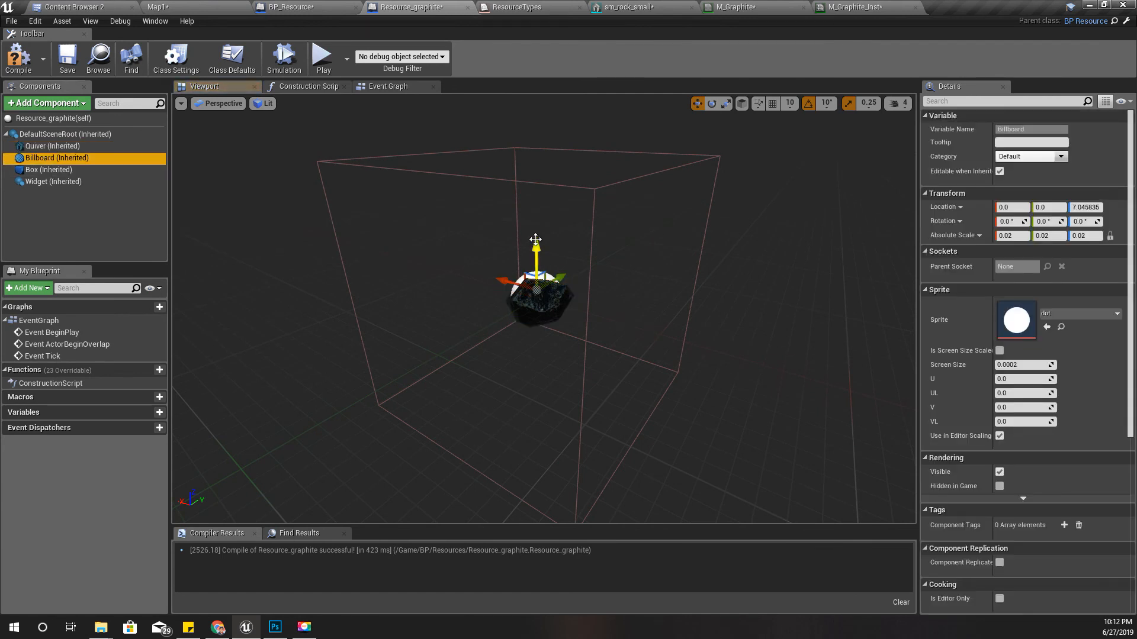
pyautogui.press('d')
pyautogui.moveTo(580, 247); pyautogui.dragTo(600, 218, button='right')
pyautogui.press('w')
pyautogui.press('a')
pyautogui.press('w')
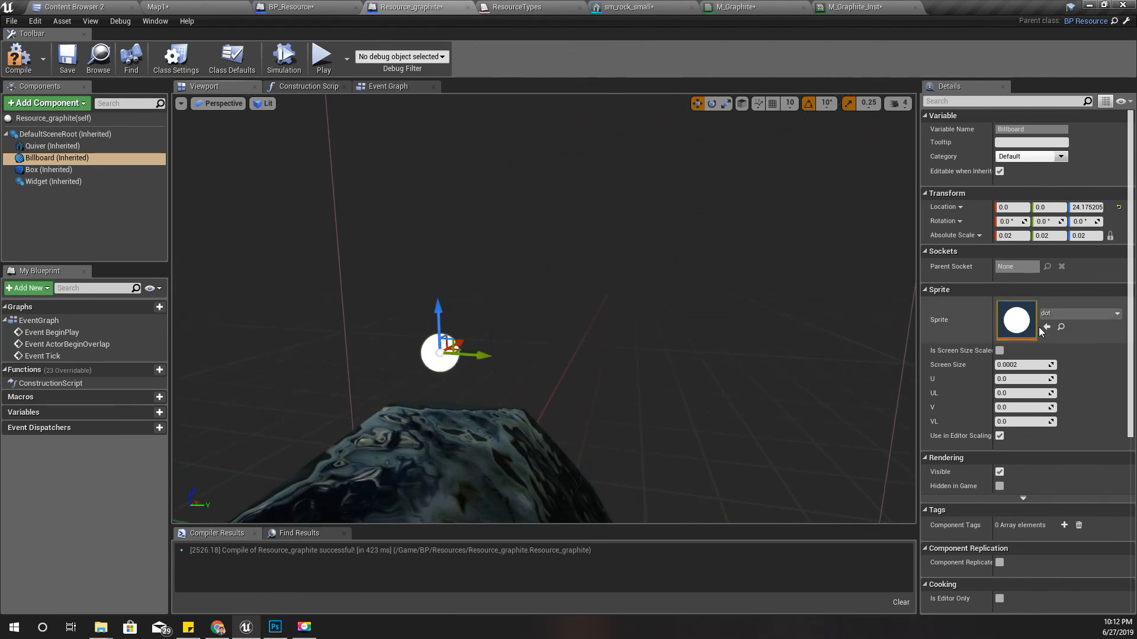
# - Examine the Billboard component's sprite settings and browse the textures available for its sprite
pyautogui.scroll(-3, 1038, 328)
pyautogui.scroll(3, 1054, 335)
pyautogui.scroll(-10, 1060, 341)
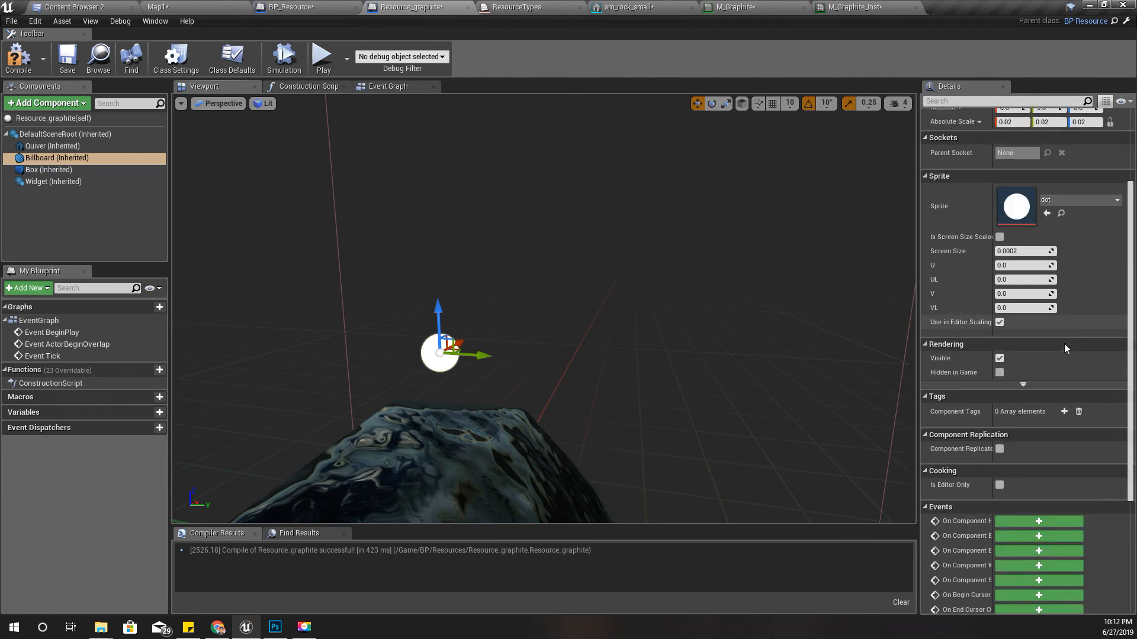
pyautogui.scroll(10, 1065, 344)
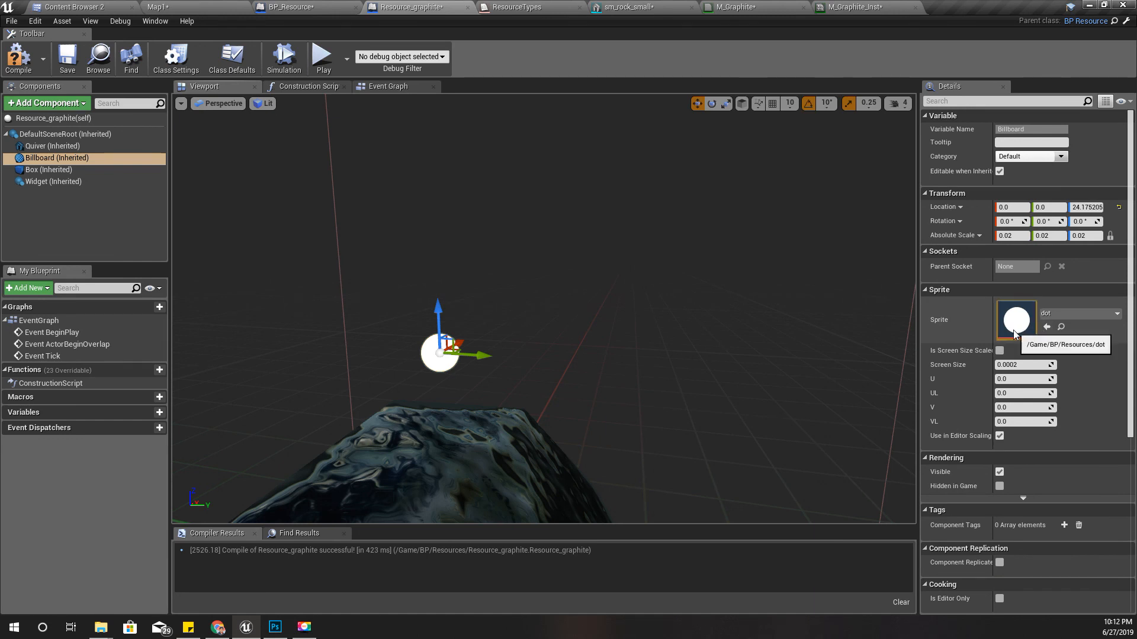
pyautogui.click(1076, 314)
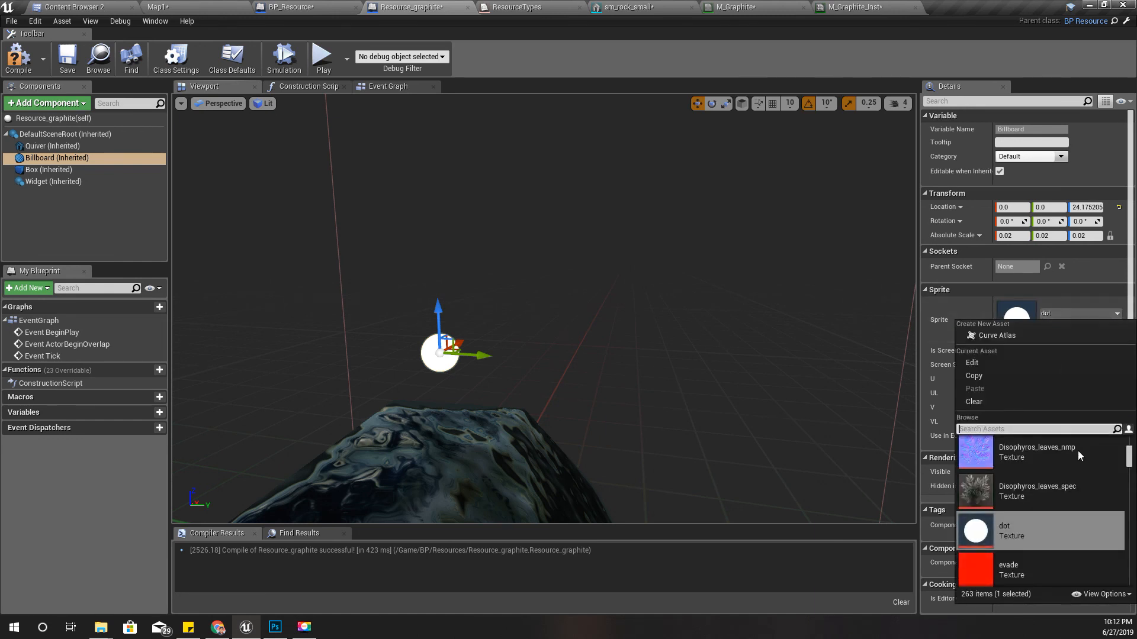
pyautogui.scroll(-5, 1087, 477)
pyautogui.scroll(15, 1085, 477)
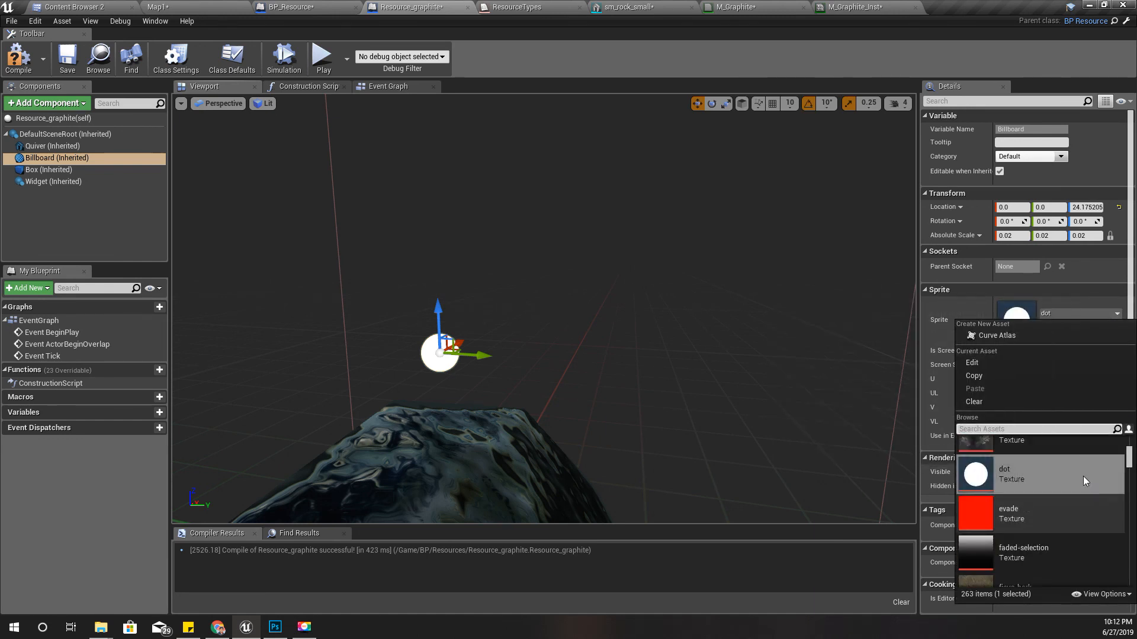
# - Compile Resource_graphite and view the rock with its raised dot full screen in Map1
pyautogui.click(40, 63)
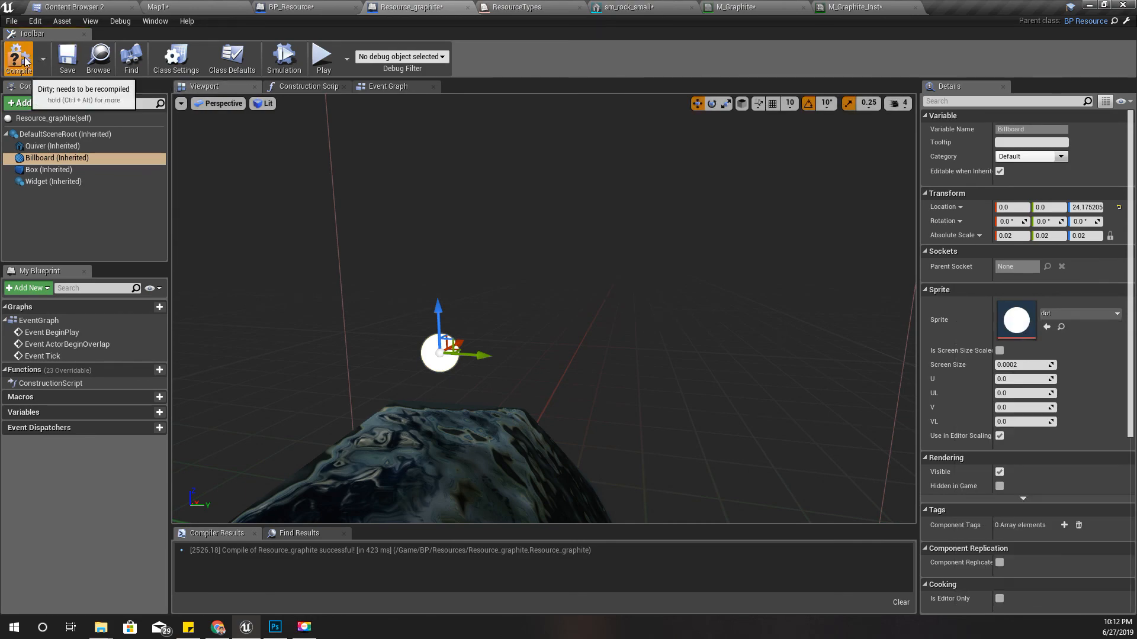
pyautogui.click(157, 7)
pyautogui.moveTo(519, 271)
pyautogui.mouseDown(button='right')
pyautogui.moveTo(533, 266)
pyautogui.moveTo(524, 274)
pyautogui.mouseUp(button='right')
pyautogui.press('s')
pyautogui.press('F11')
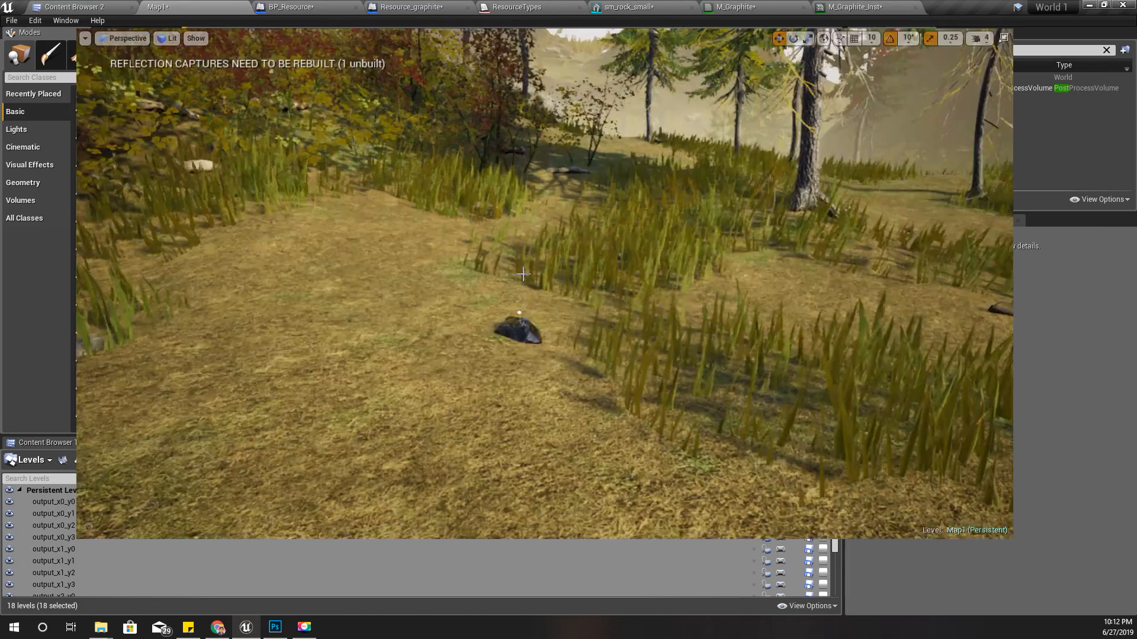
# - Play the level, collect graphite from the rock to test the raised dot, and exit to the editor
pyautogui.hotkey('alt', 'p')
pyautogui.press('w')
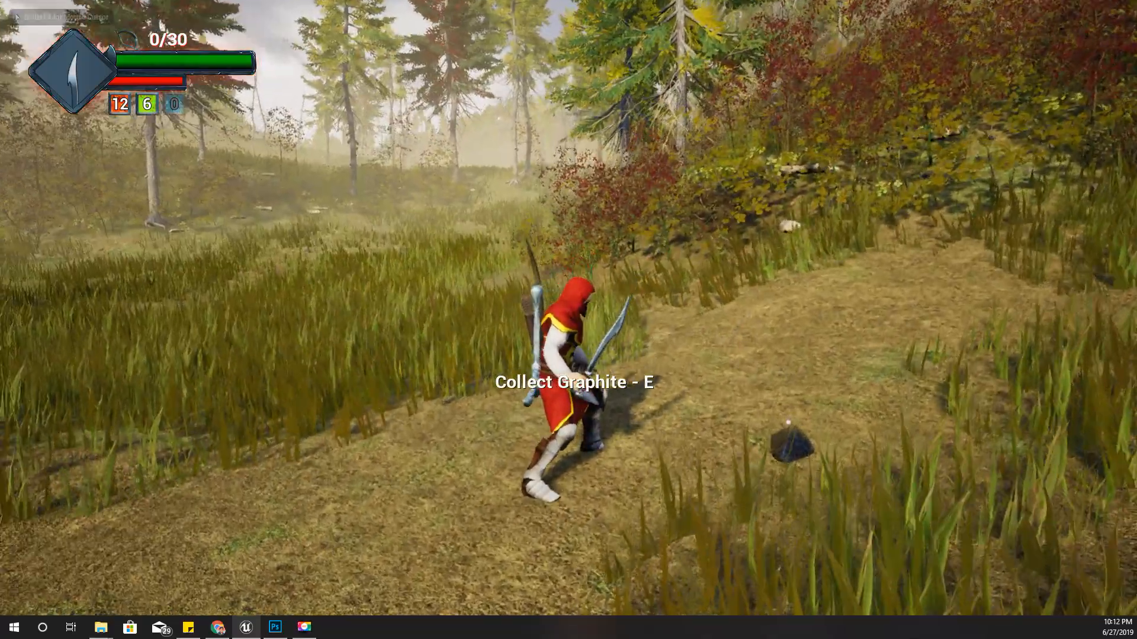
pyautogui.press('e')
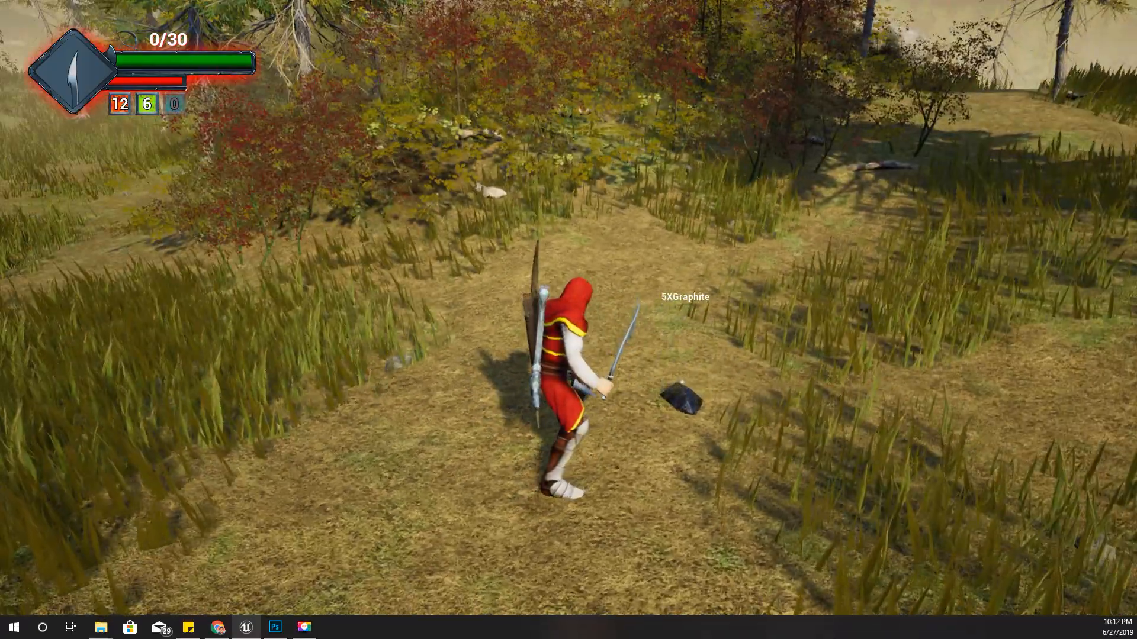
pyautogui.press('e')
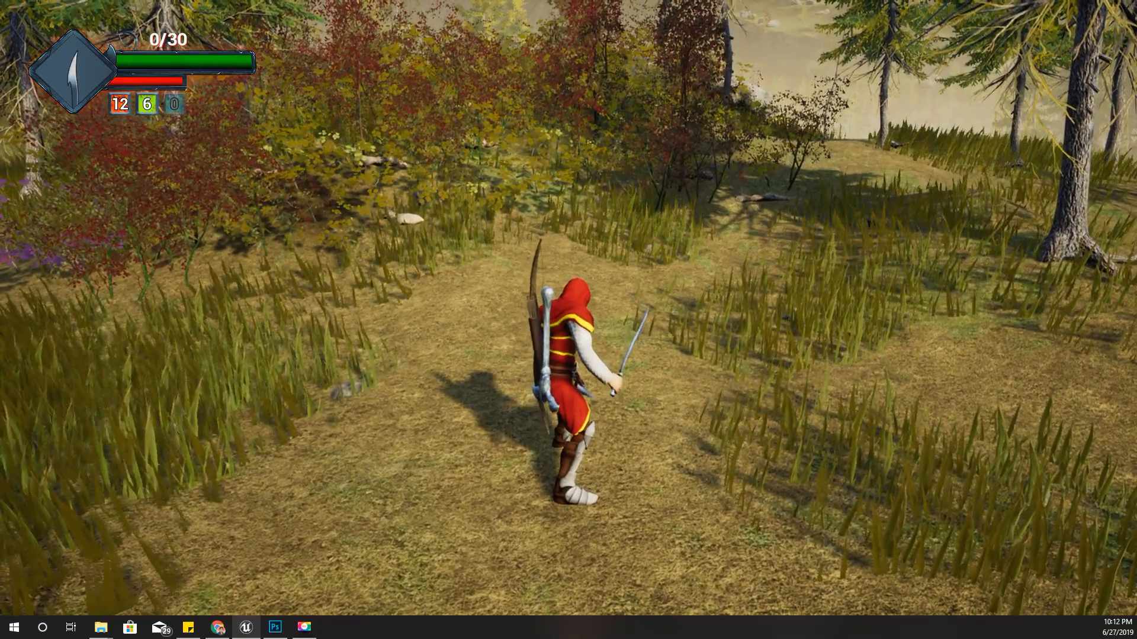
pyautogui.press('Escape')
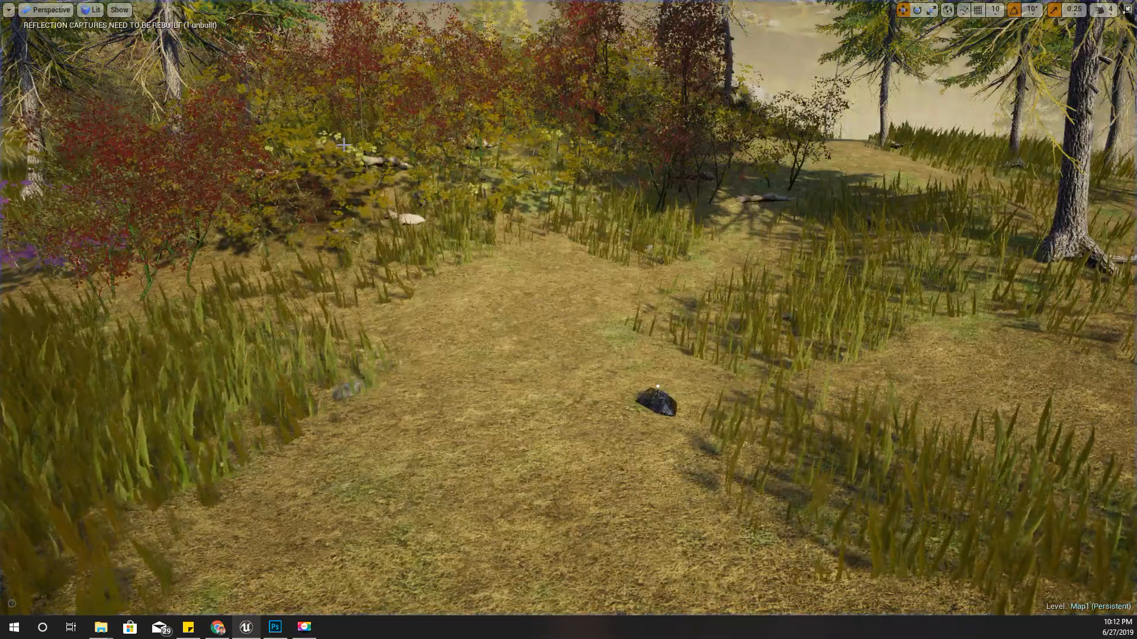
pyautogui.press('F11')
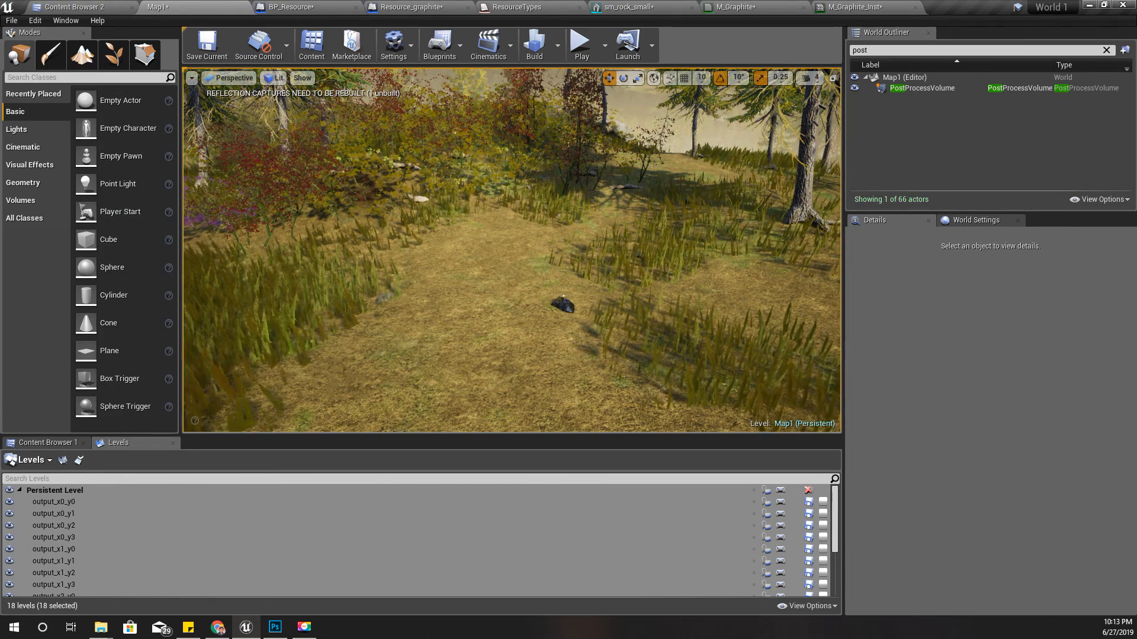
# - Look over the graphite rock in Map1, then view the resource bar of the crafting menu.psd mockup in Photoshop and return to Unreal Editor
pyautogui.moveTo(481, 324); pyautogui.dragTo(546, 317, button='right')
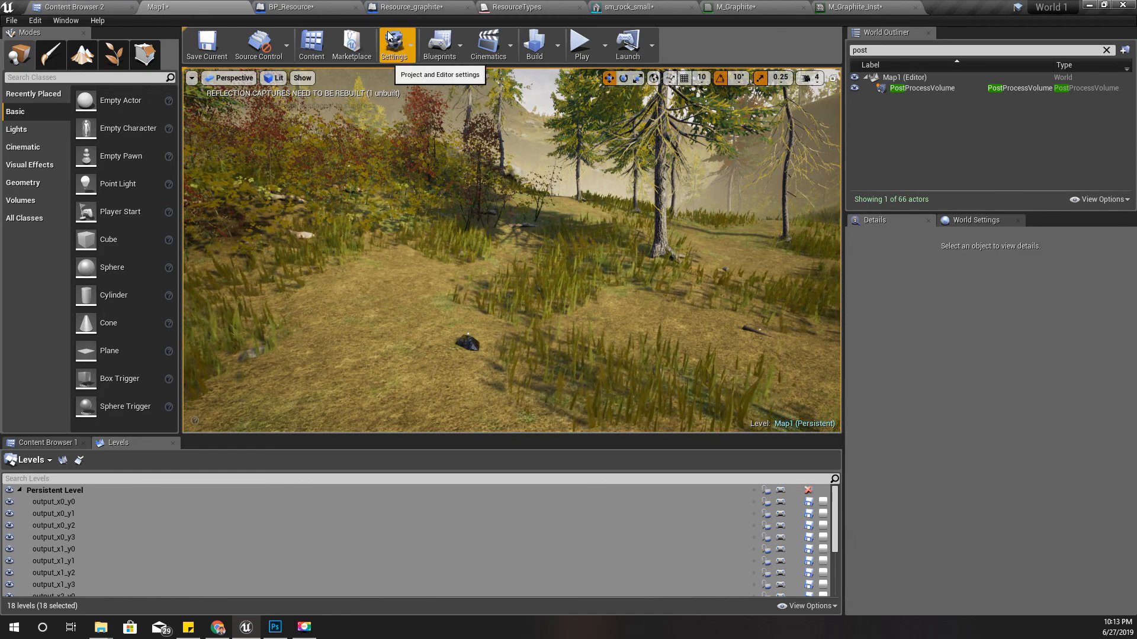
pyautogui.moveTo(452, 206); pyautogui.dragTo(424, 217, button='right')
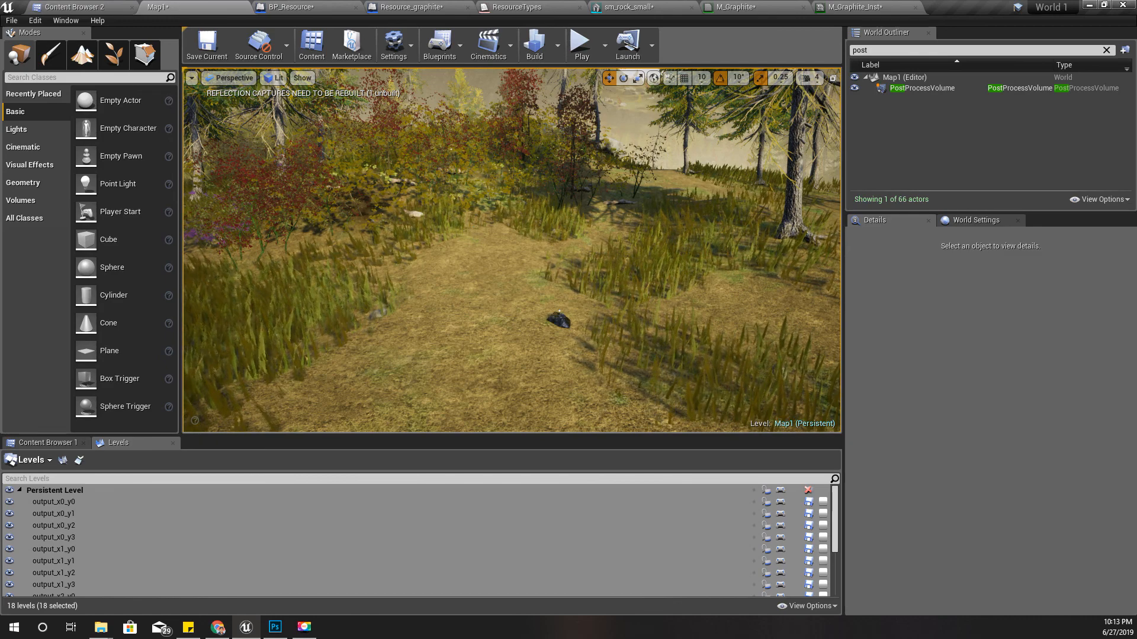
pyautogui.click(275, 627)
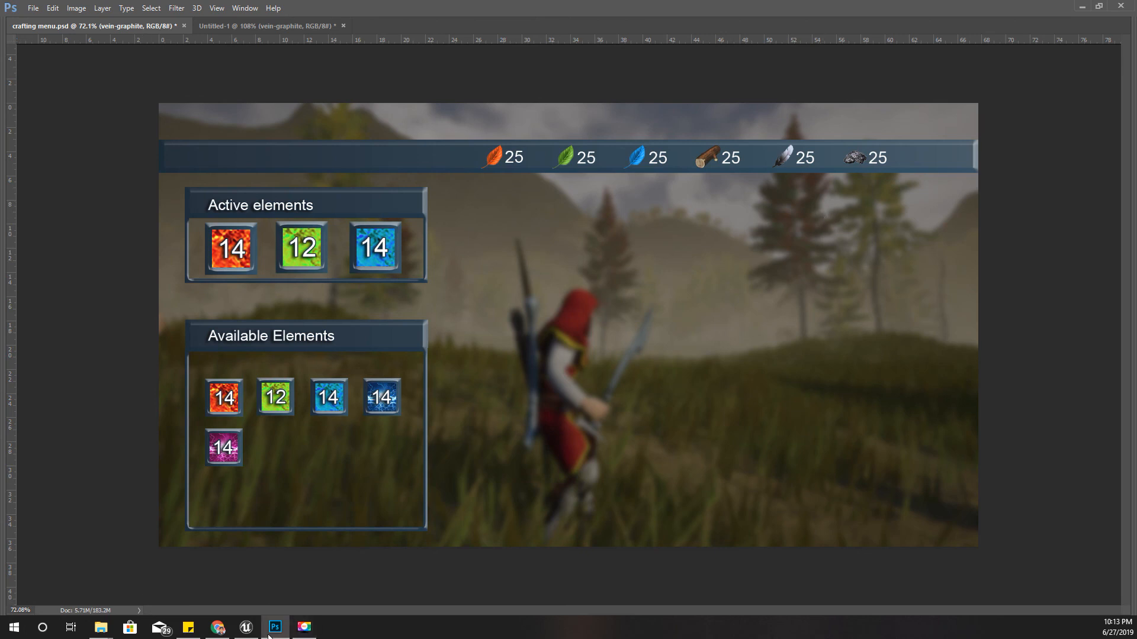
pyautogui.moveTo(242, 632)
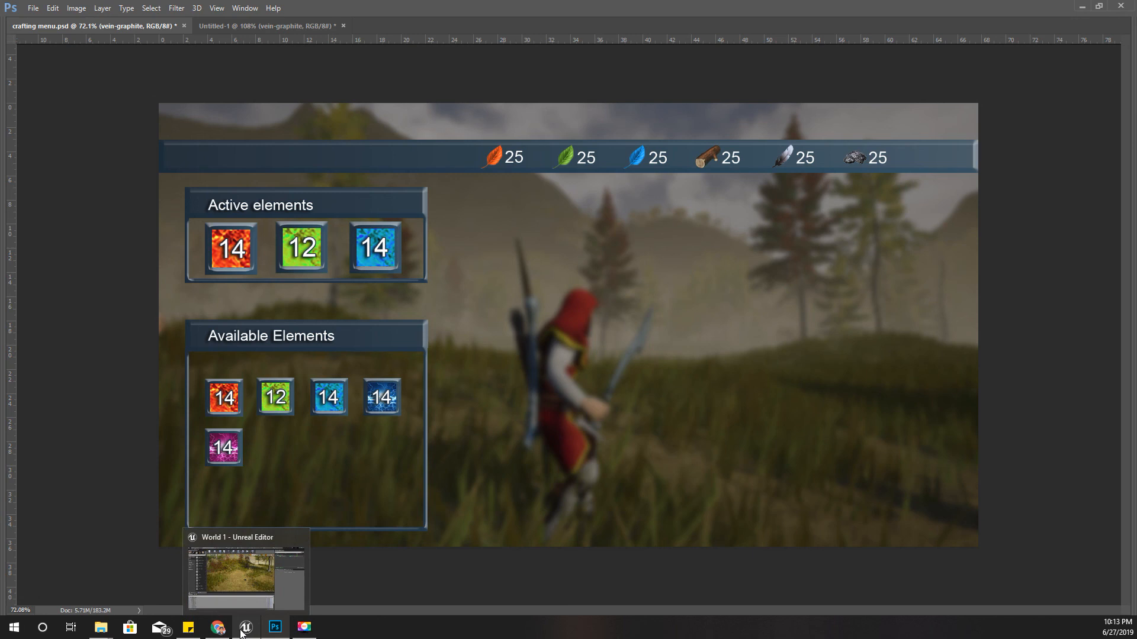
pyautogui.click(241, 630)
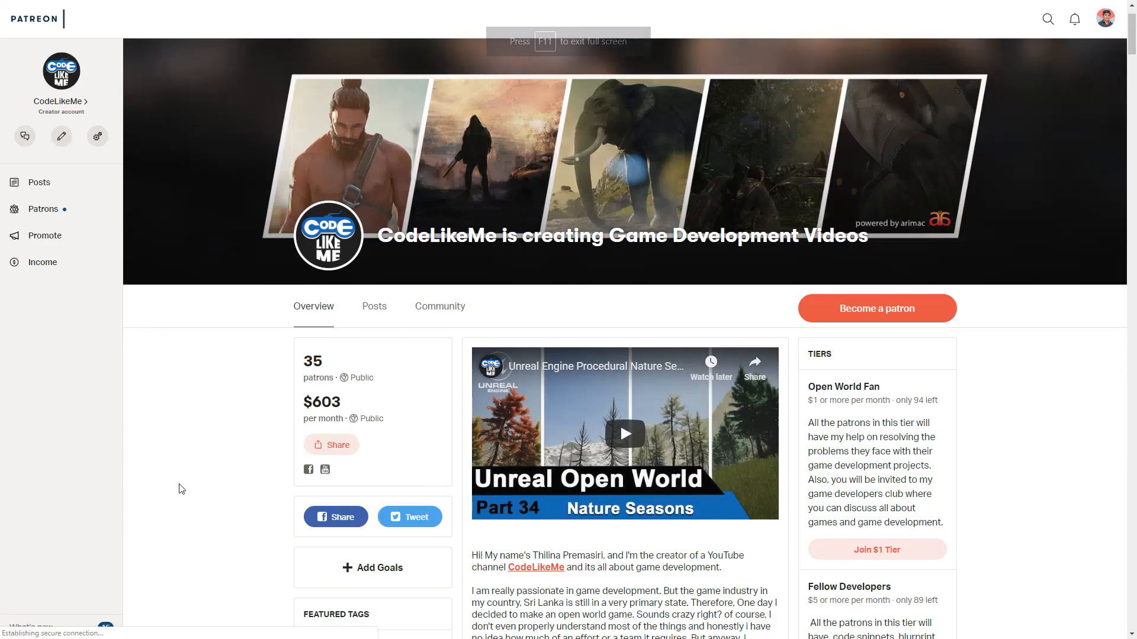
# - Look through the overview and membership tiers of the CodeLikeMe page on Patreon
pyautogui.scroll(-8, 363, 375)
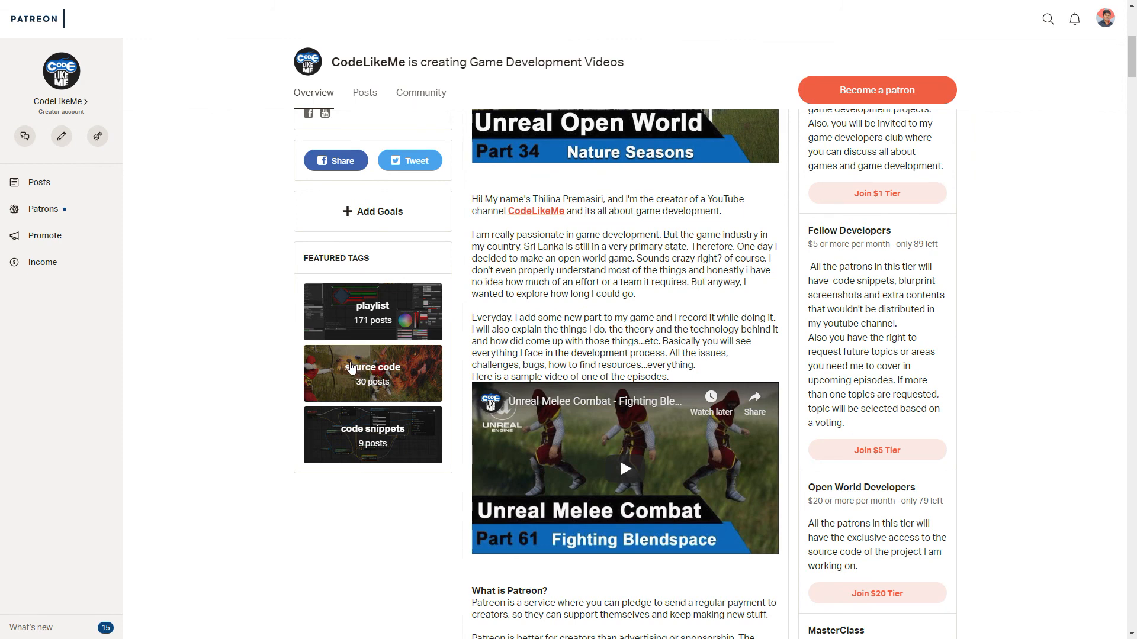
pyautogui.scroll(3, 355, 366)
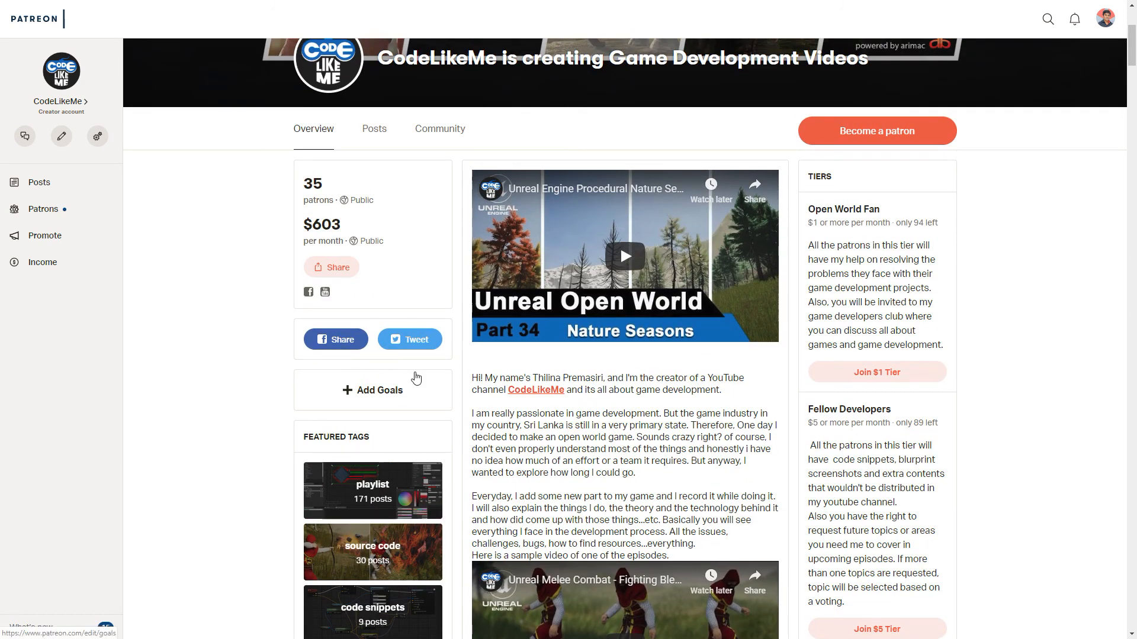
pyautogui.scroll(-2, 290, 393)
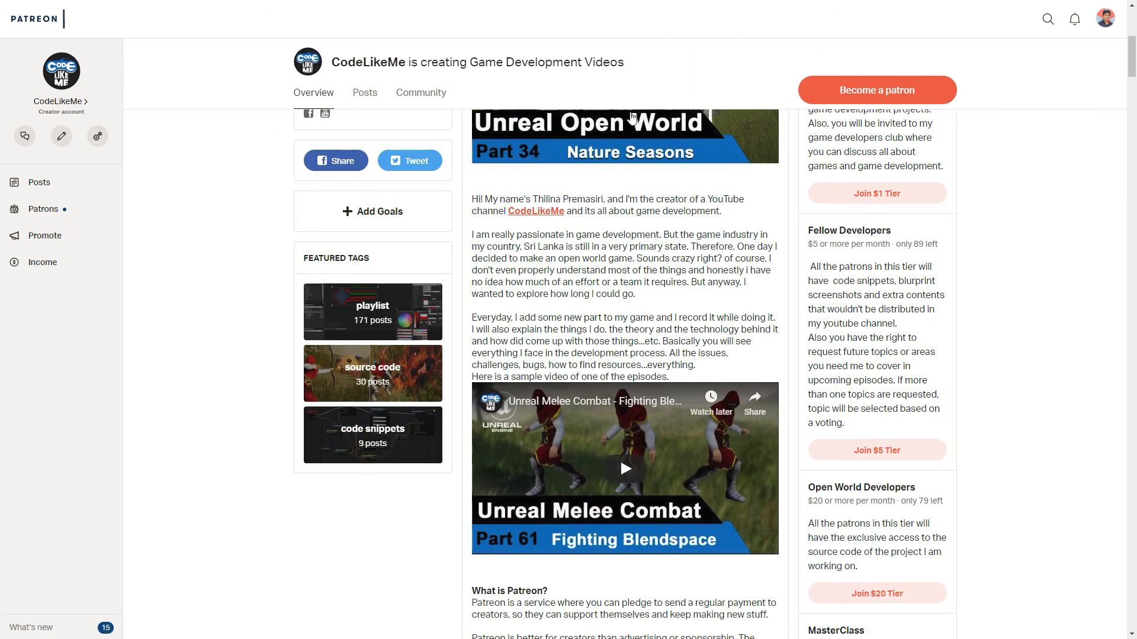
pyautogui.scroll(2, 636, 450)
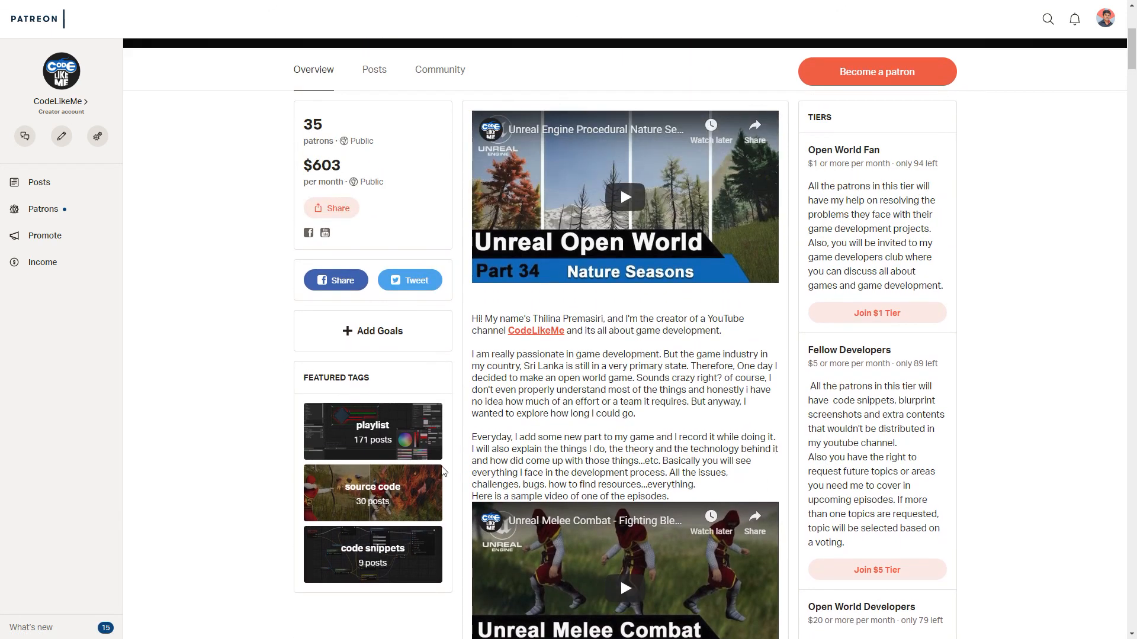
# - Filter the CodeLikeMe posts by the source code tag and look through the project file updates
pyautogui.click(398, 482)
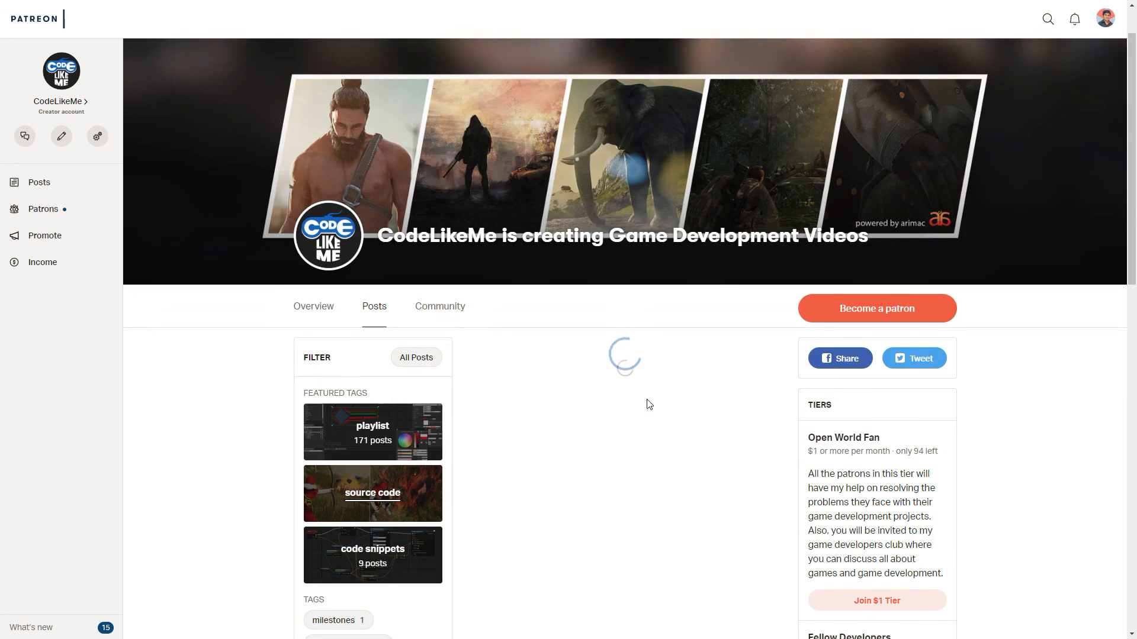
pyautogui.scroll(-1, 682, 380)
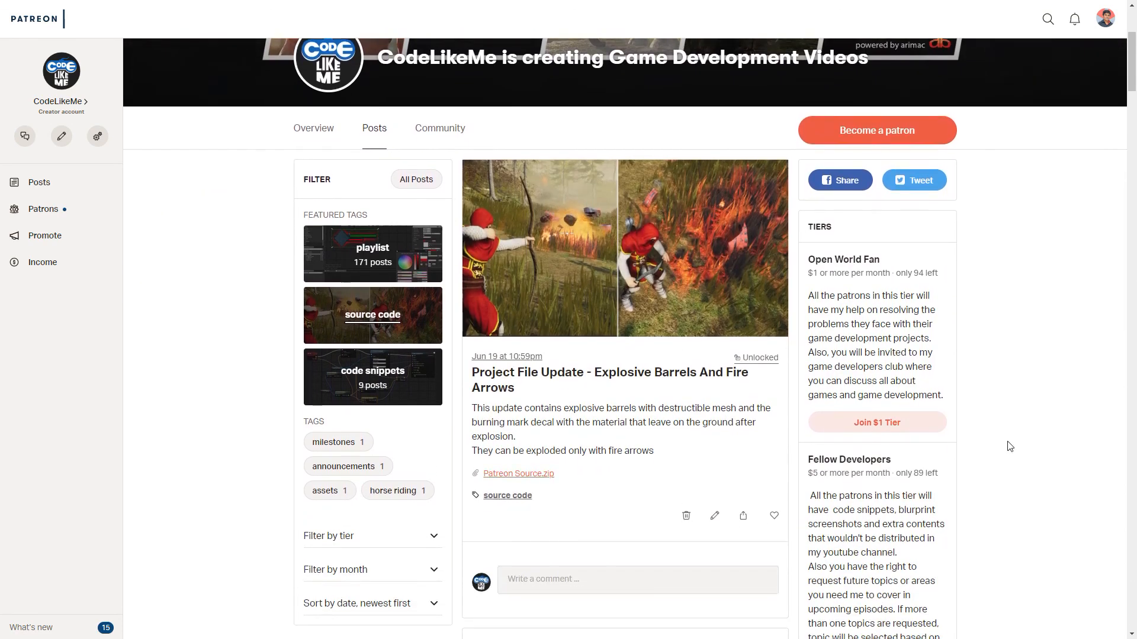
pyautogui.scroll(-4, 1004, 441)
pyautogui.scroll(-4, 1006, 439)
pyautogui.scroll(5, 1007, 438)
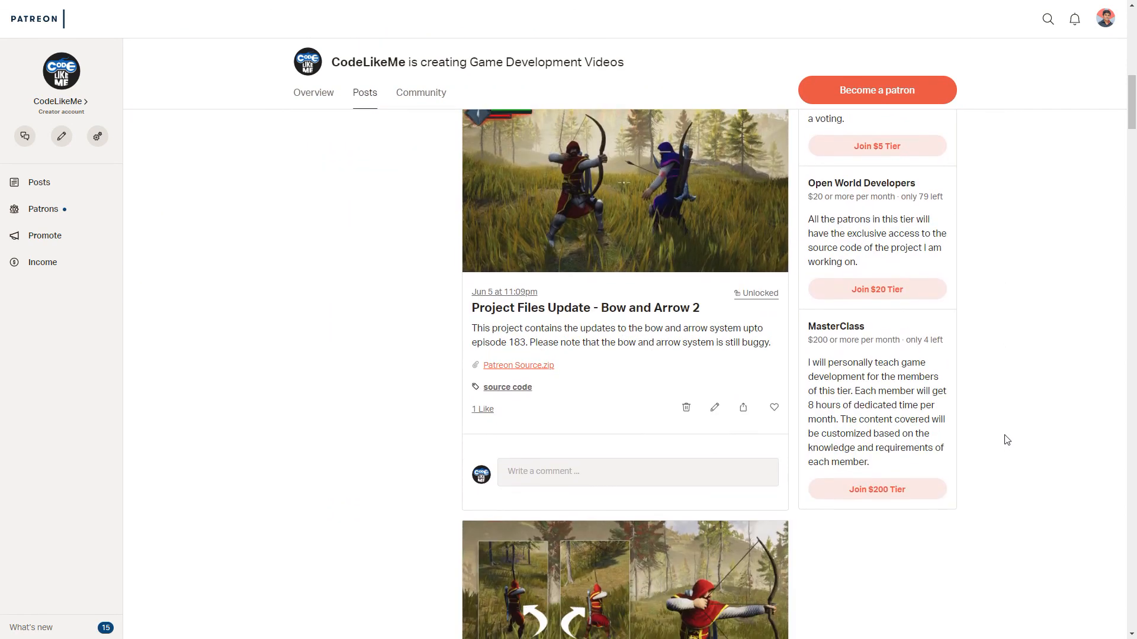
pyautogui.scroll(2, 1007, 432)
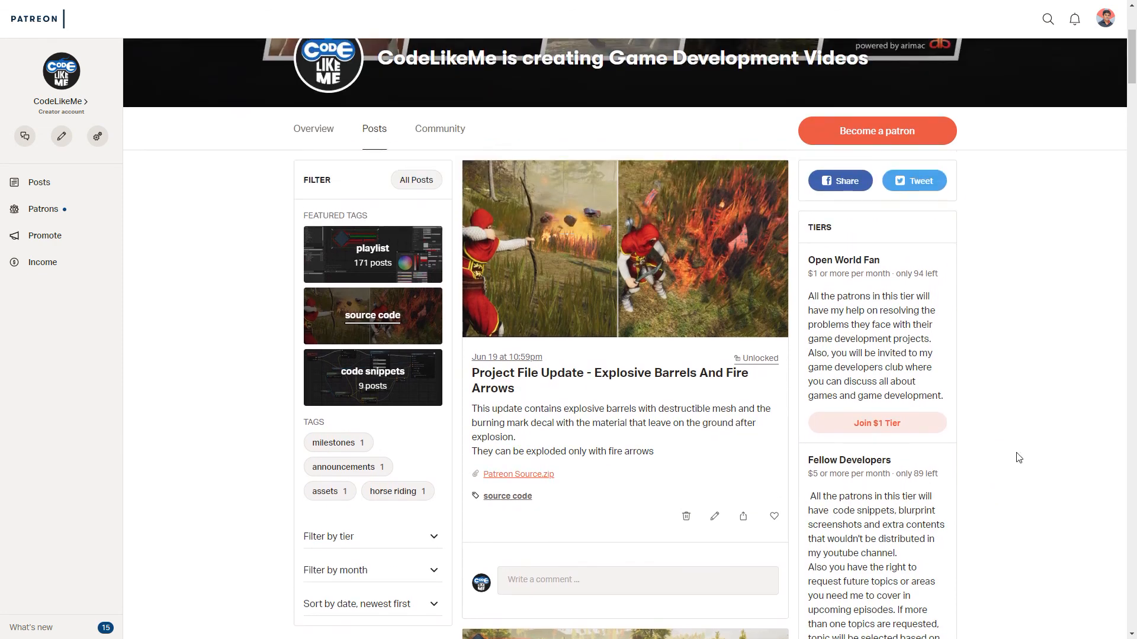